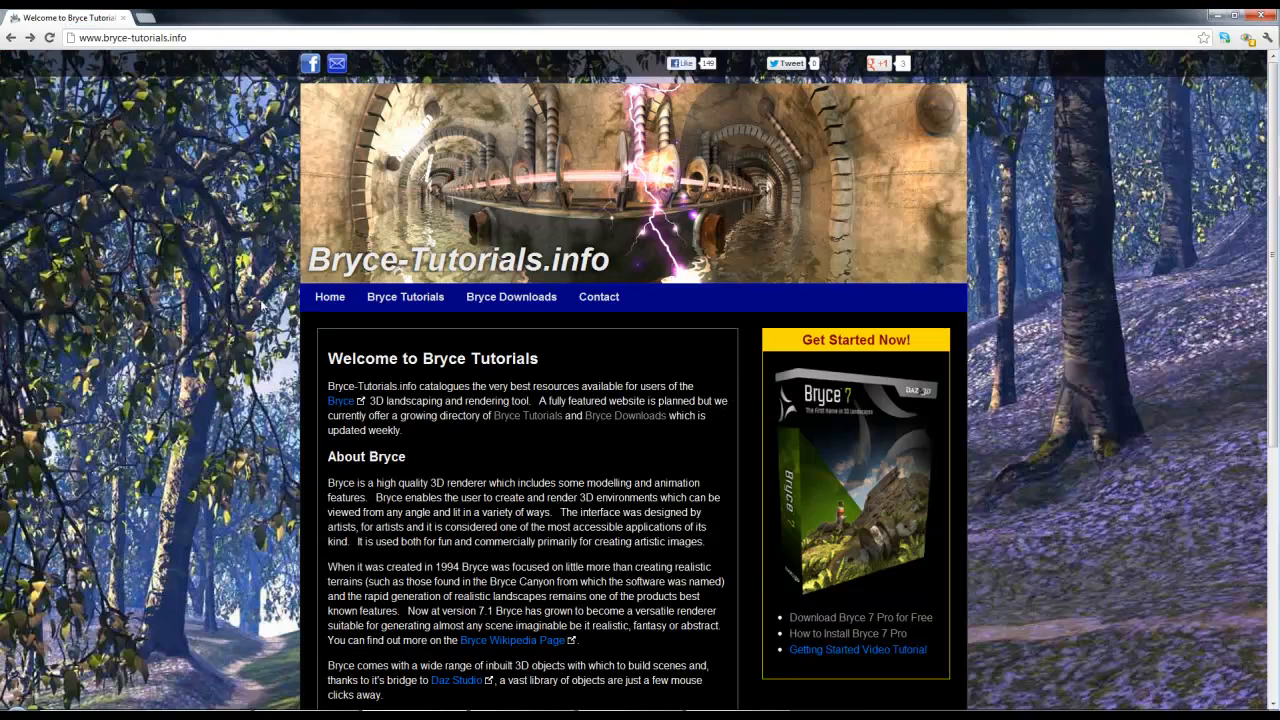
Browse the Bryce Downloads list on the Bryce Tutorials site and view the page for 10 Bryce Pro Landscapes 2.
click(498, 300)
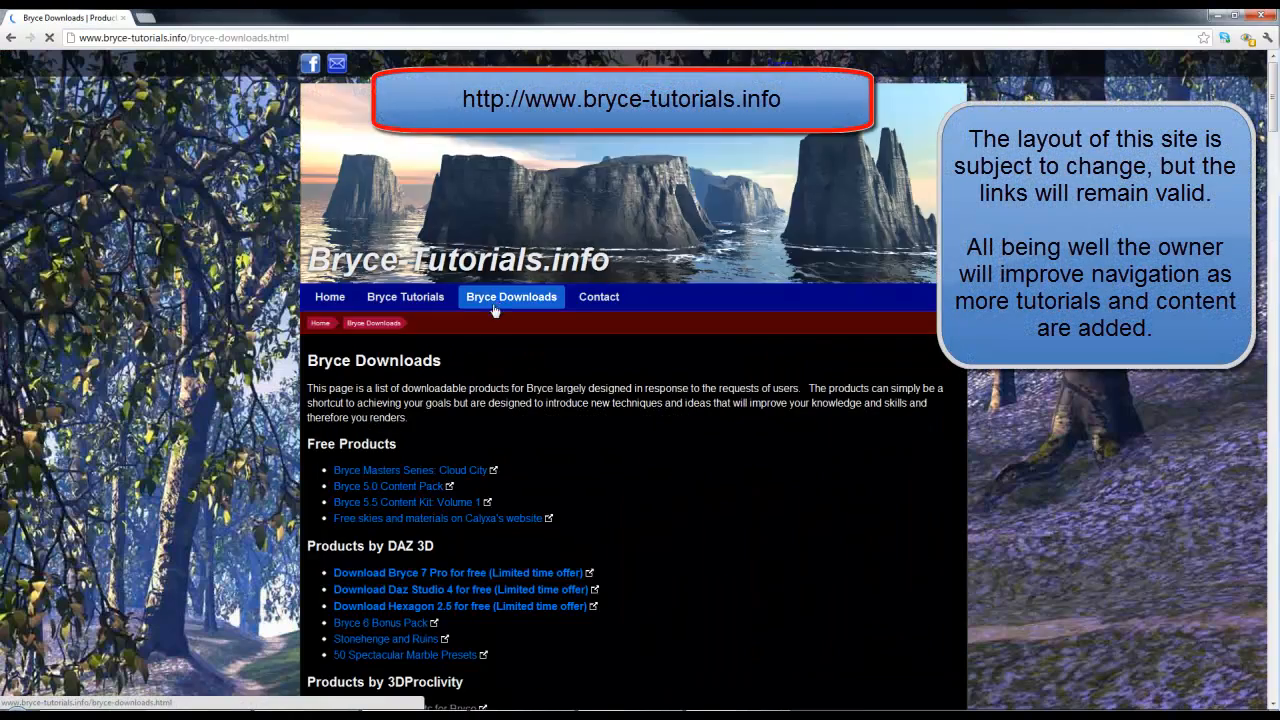
scroll(477, 350, down, 10)
scroll(477, 350, down, 3)
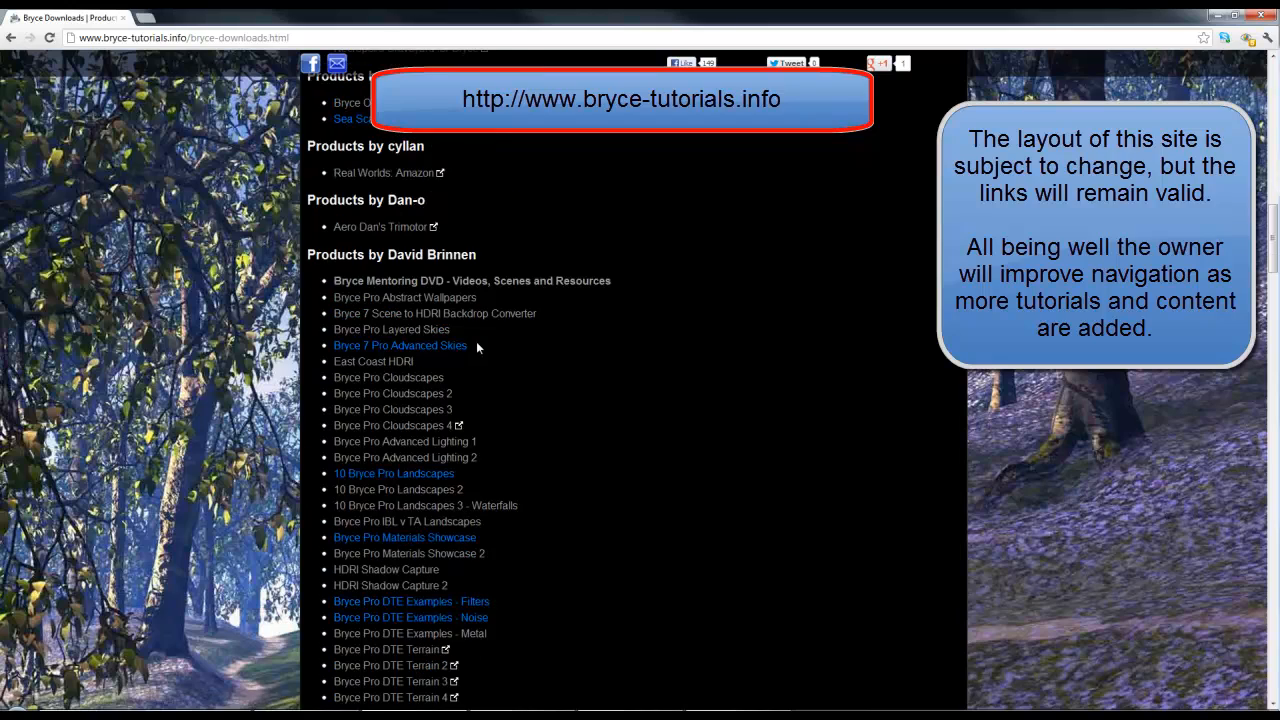
scroll(479, 422, down, 1)
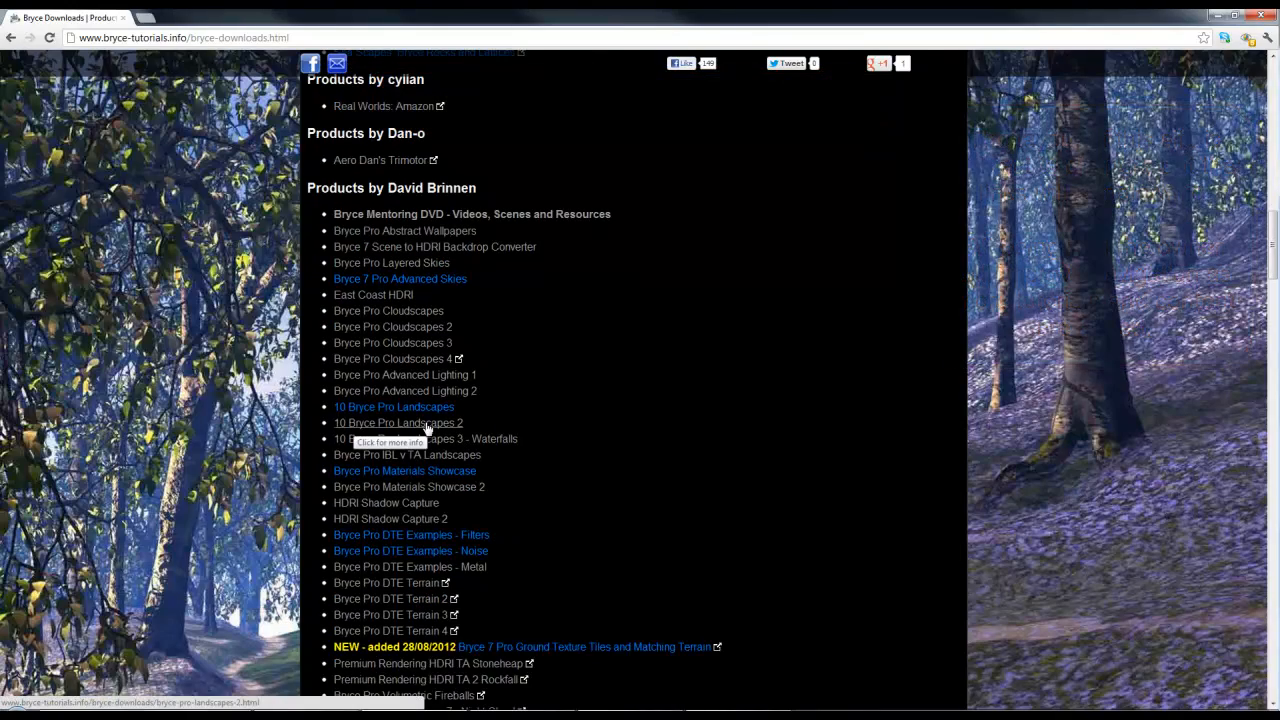
click(426, 428)
scroll(503, 415, down, 4)
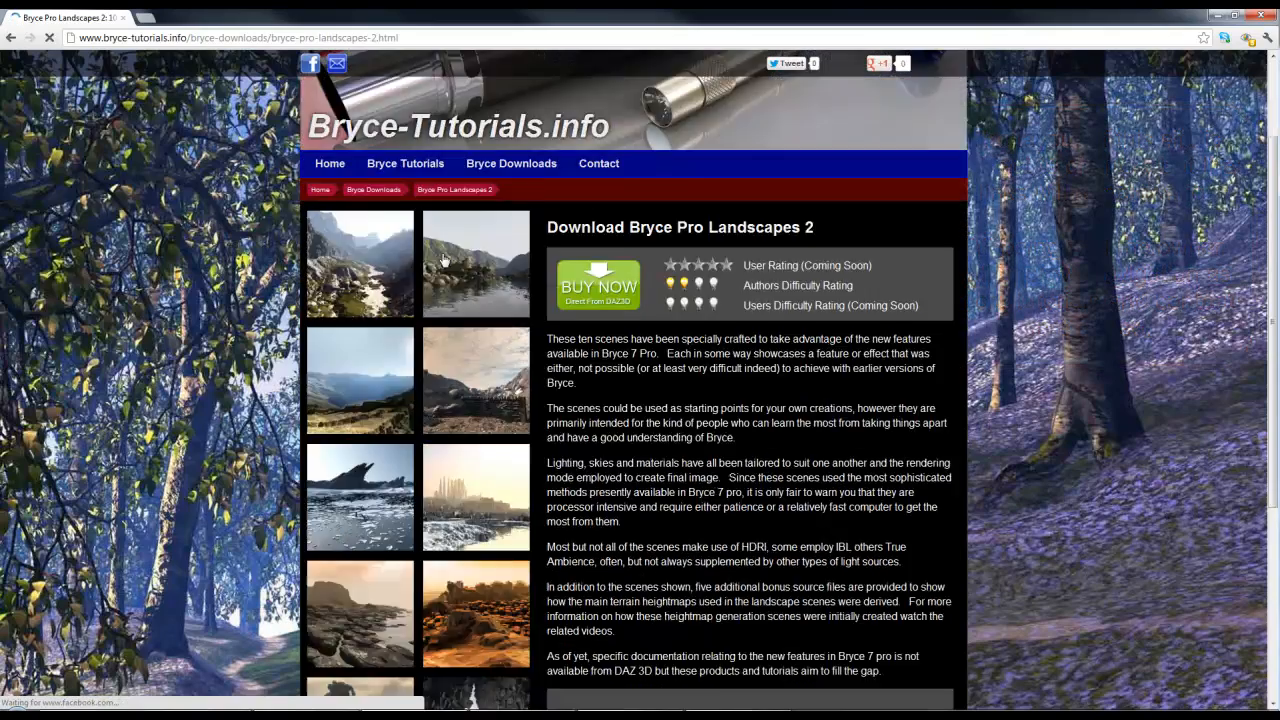
scroll(469, 405, up, 2)
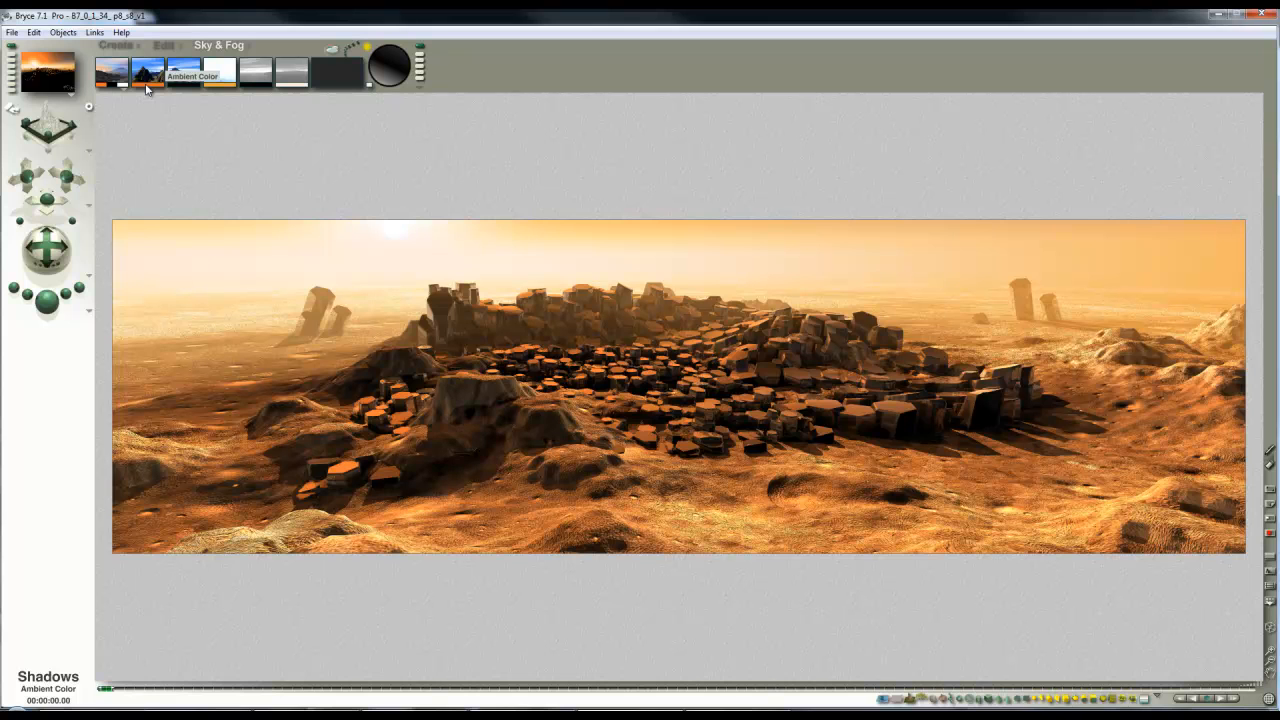
Try a bright green ambient colour for the sky and test-render the desert scene with it.
drag(147, 88, 206, 148)
click(55, 303)
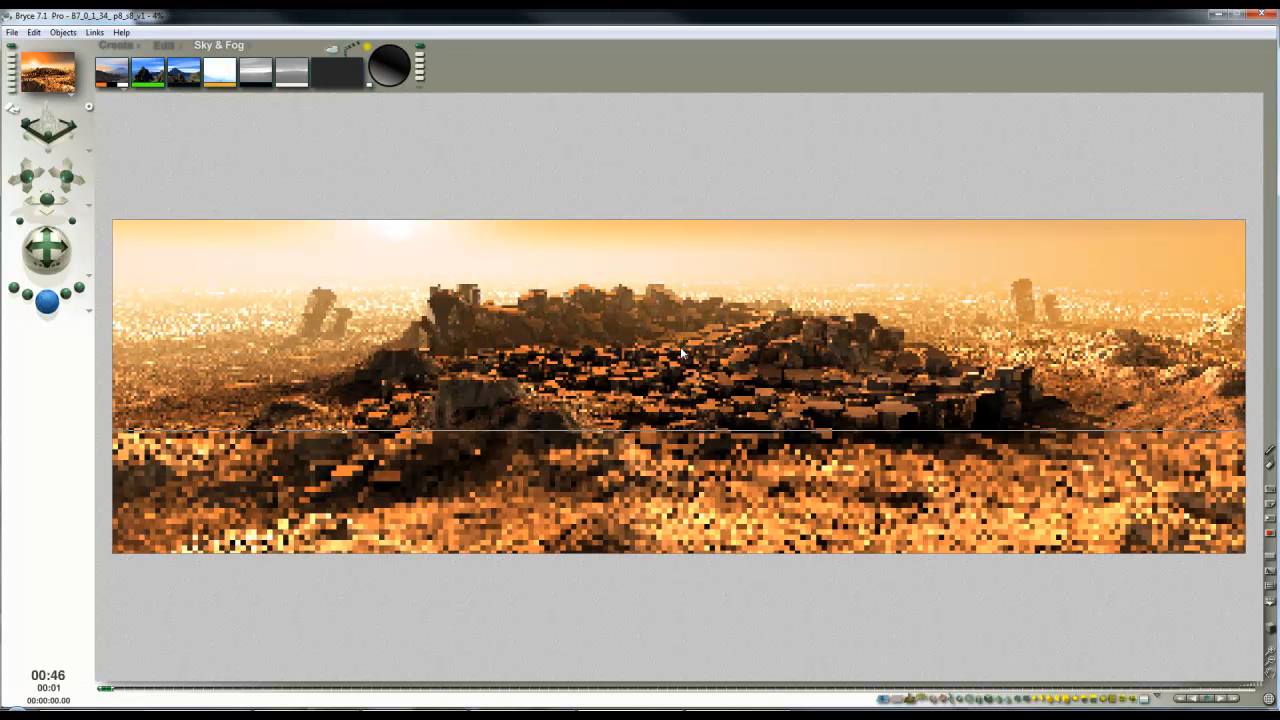
key(ctrl+z)
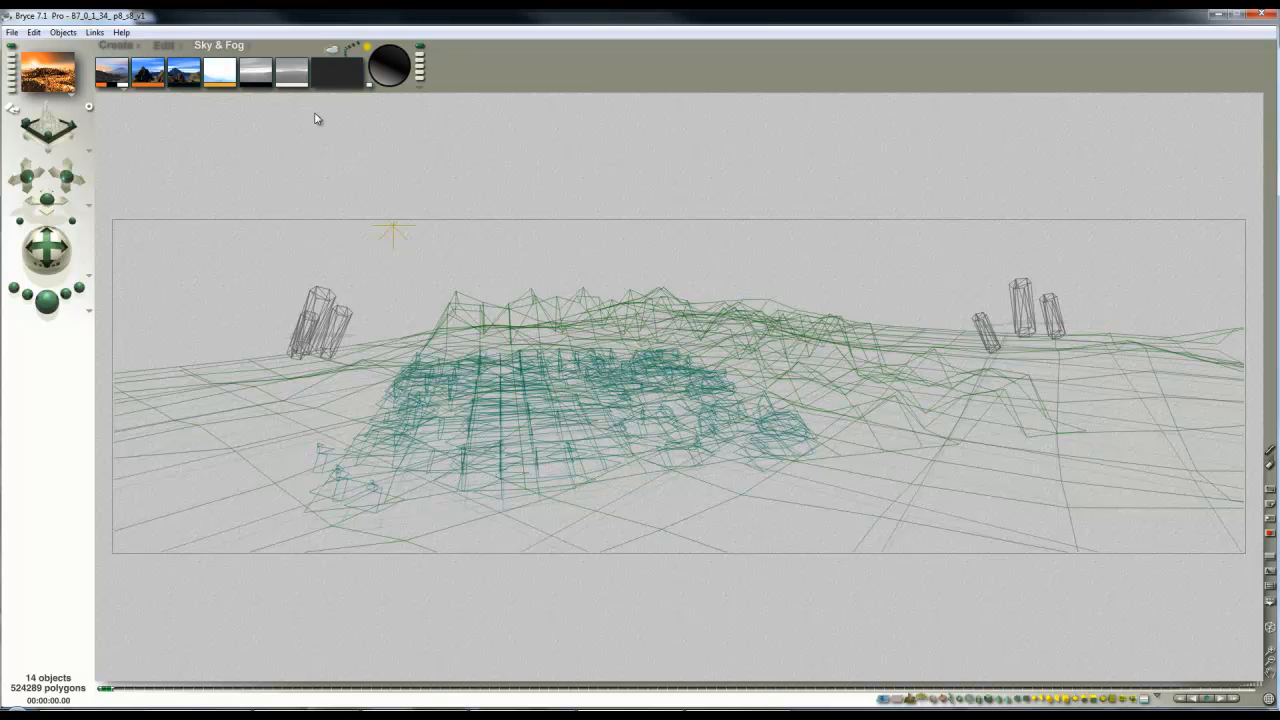
Review the image-based lighting settings in the Sky Lab.
click(331, 48)
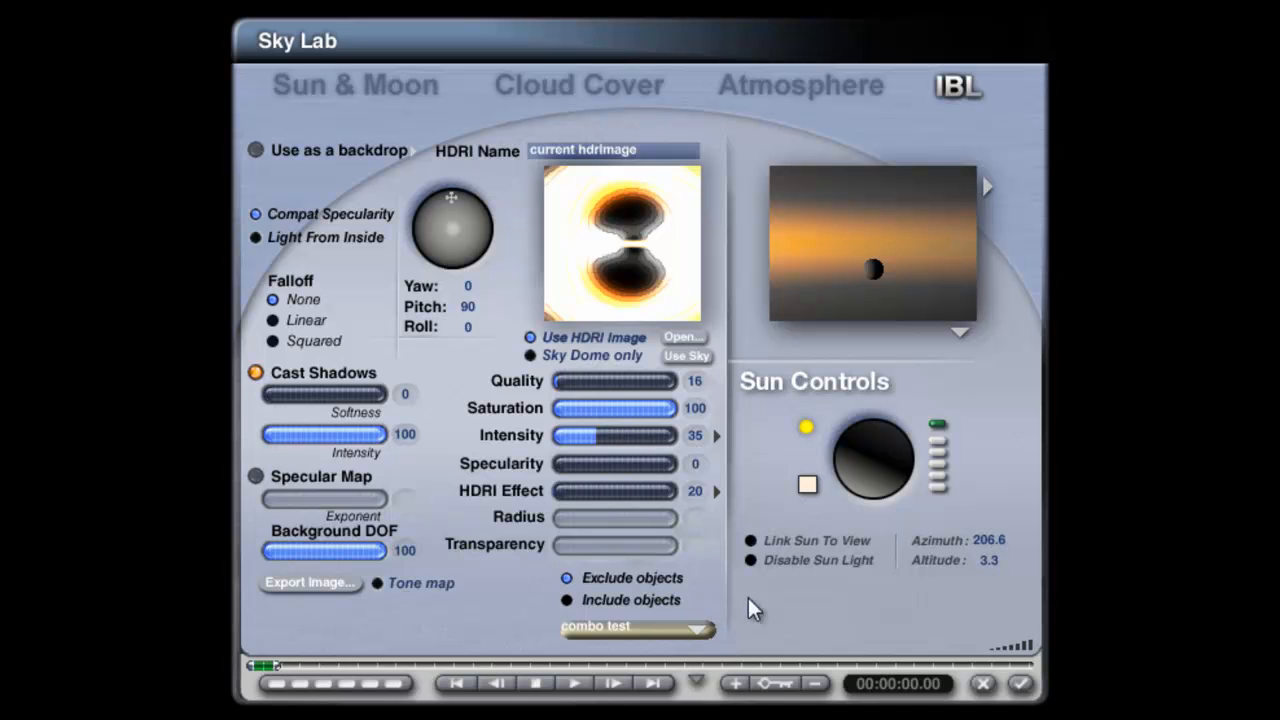
click(1020, 683)
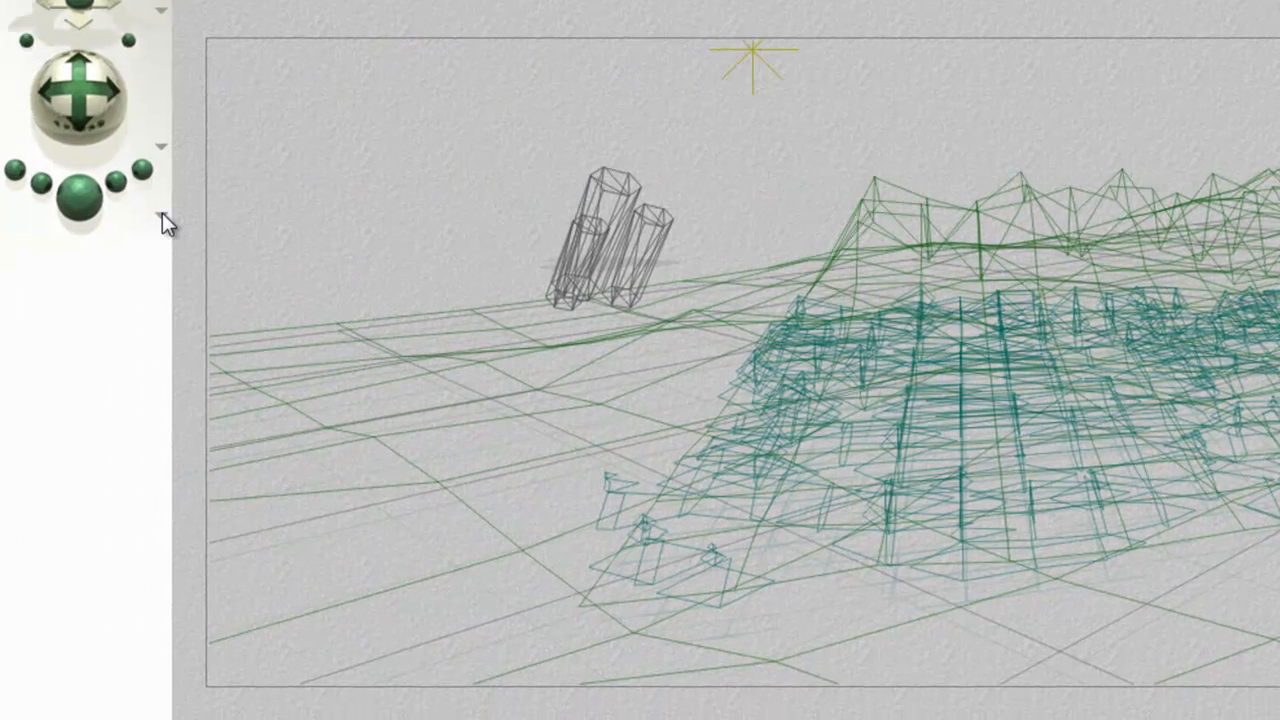
Set the render quality to Premium with 16 rays per pixel and enable True Ambience.
click(172, 212)
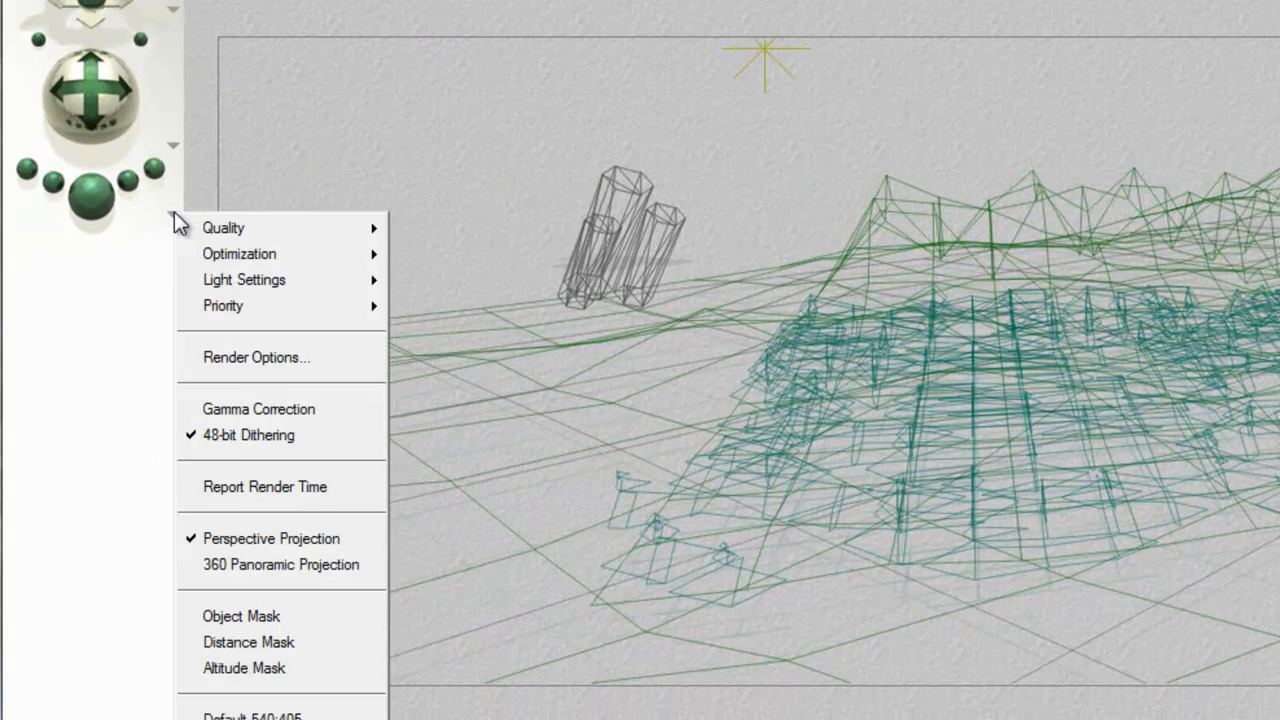
click(250, 356)
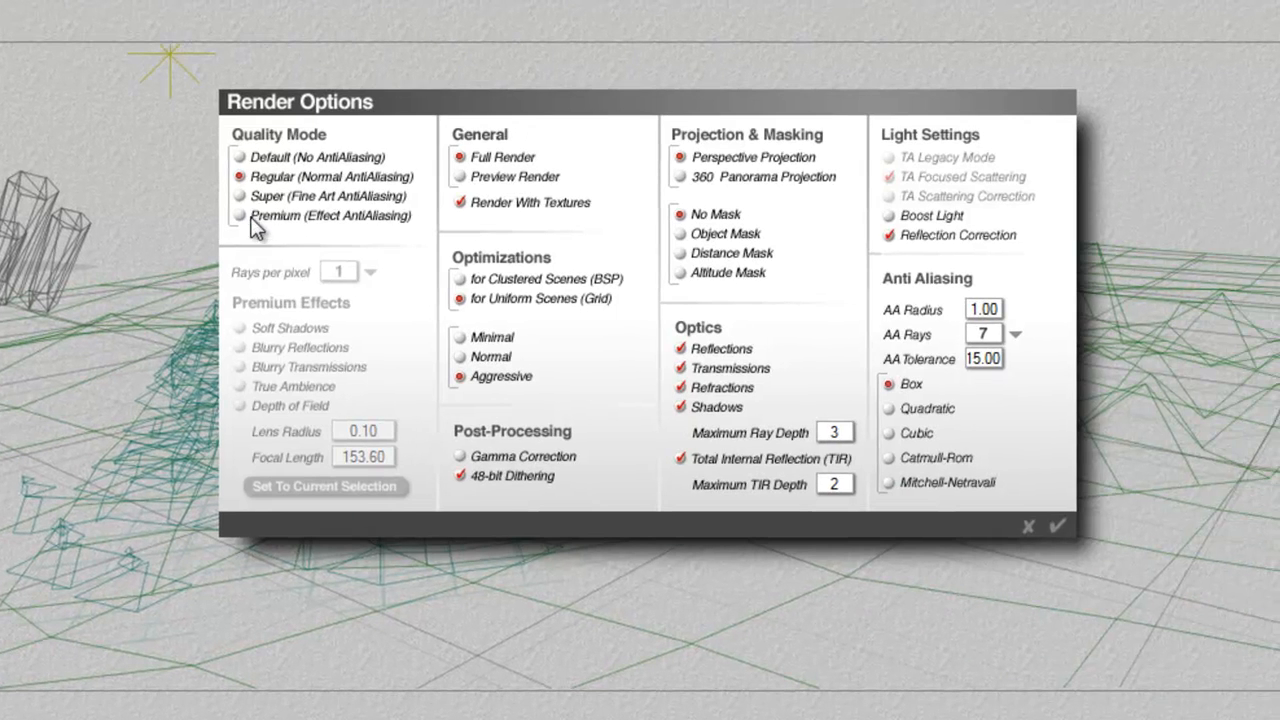
click(241, 215)
click(370, 272)
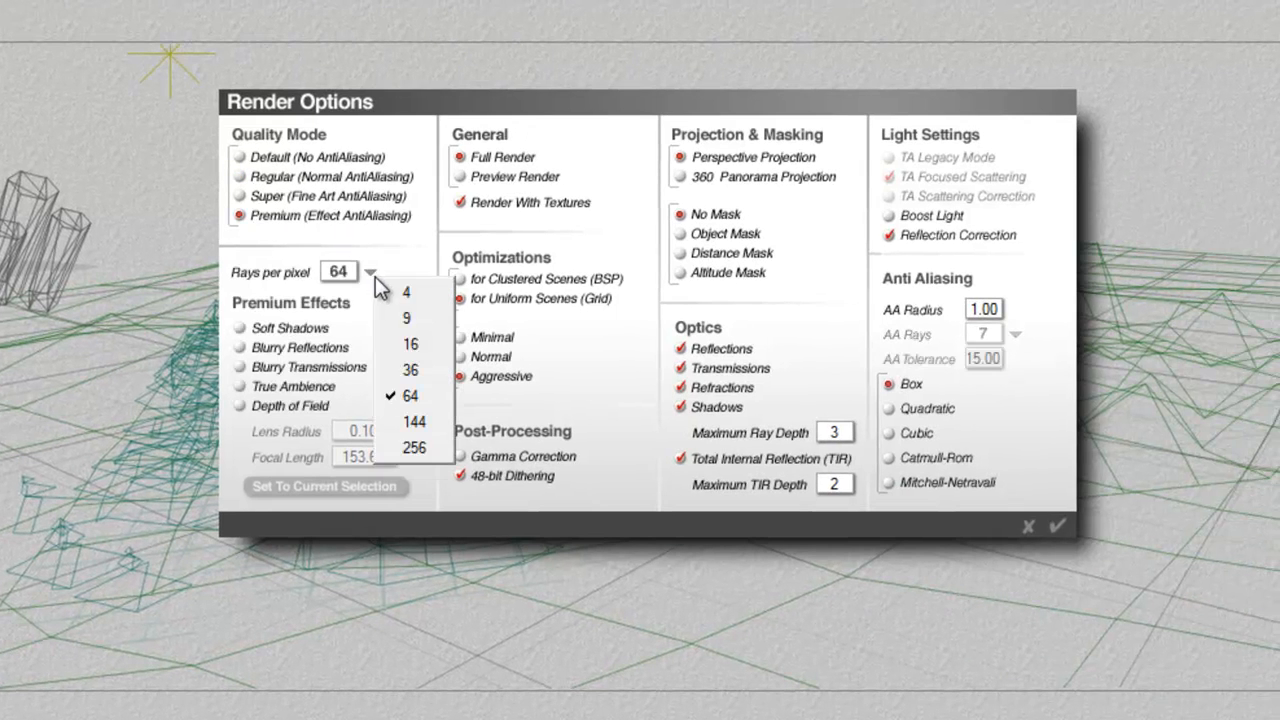
click(422, 344)
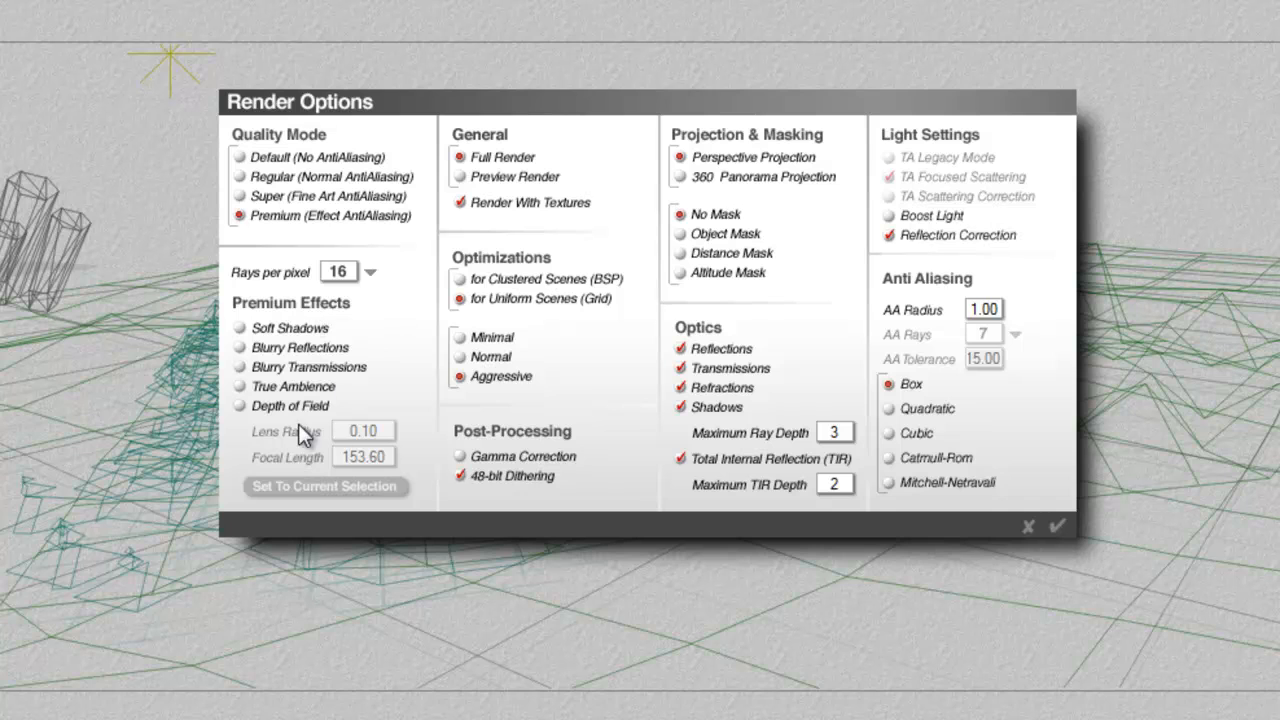
click(241, 387)
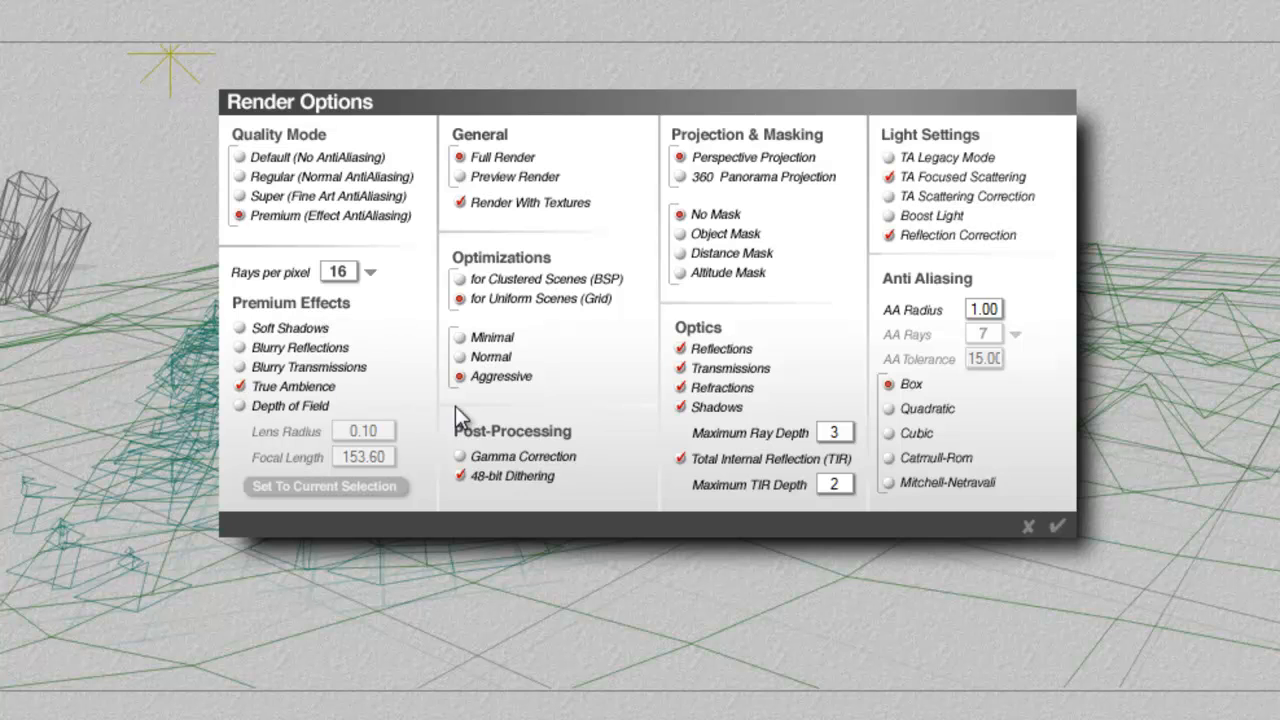
Enable TA Scattering Correction and Boost Light, set the maximum ray depth to 4, and stop the running render.
click(890, 197)
click(890, 216)
text(4)
click(1059, 527)
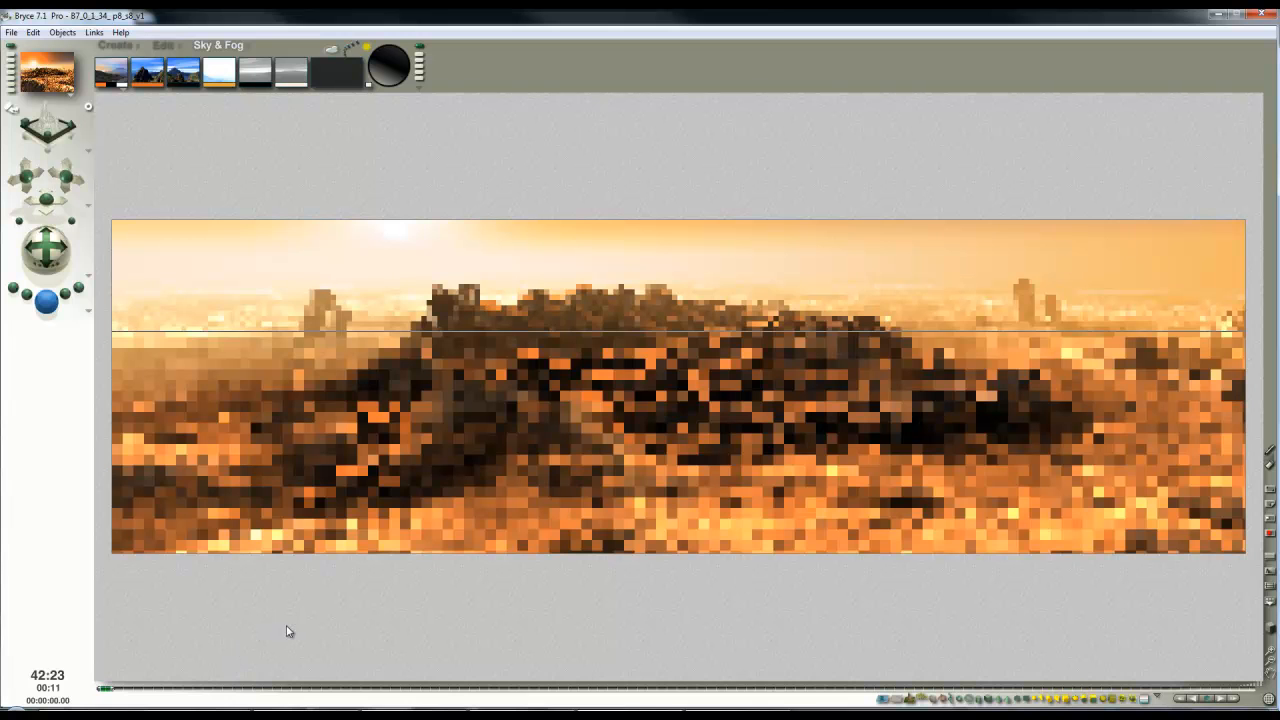
key(Escape)
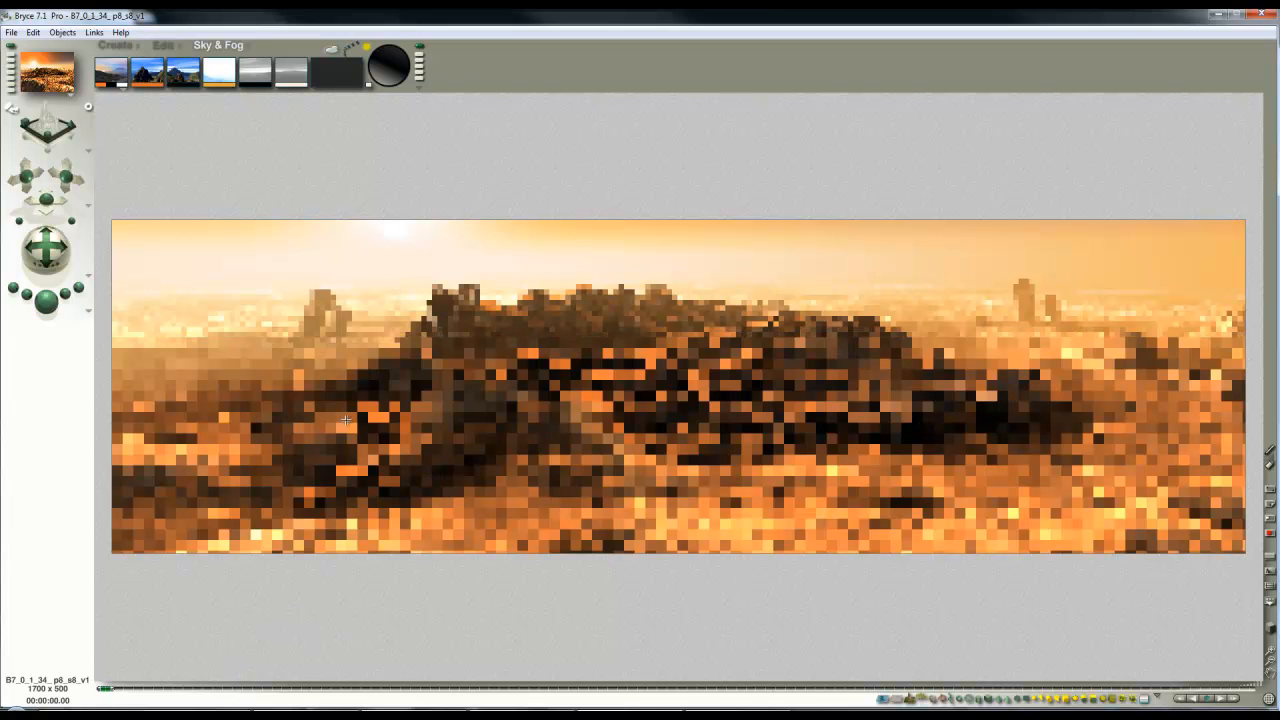
Turn on True ambience optimization for the HDRI Effect in the Sky Lab's IBL settings.
click(330, 52)
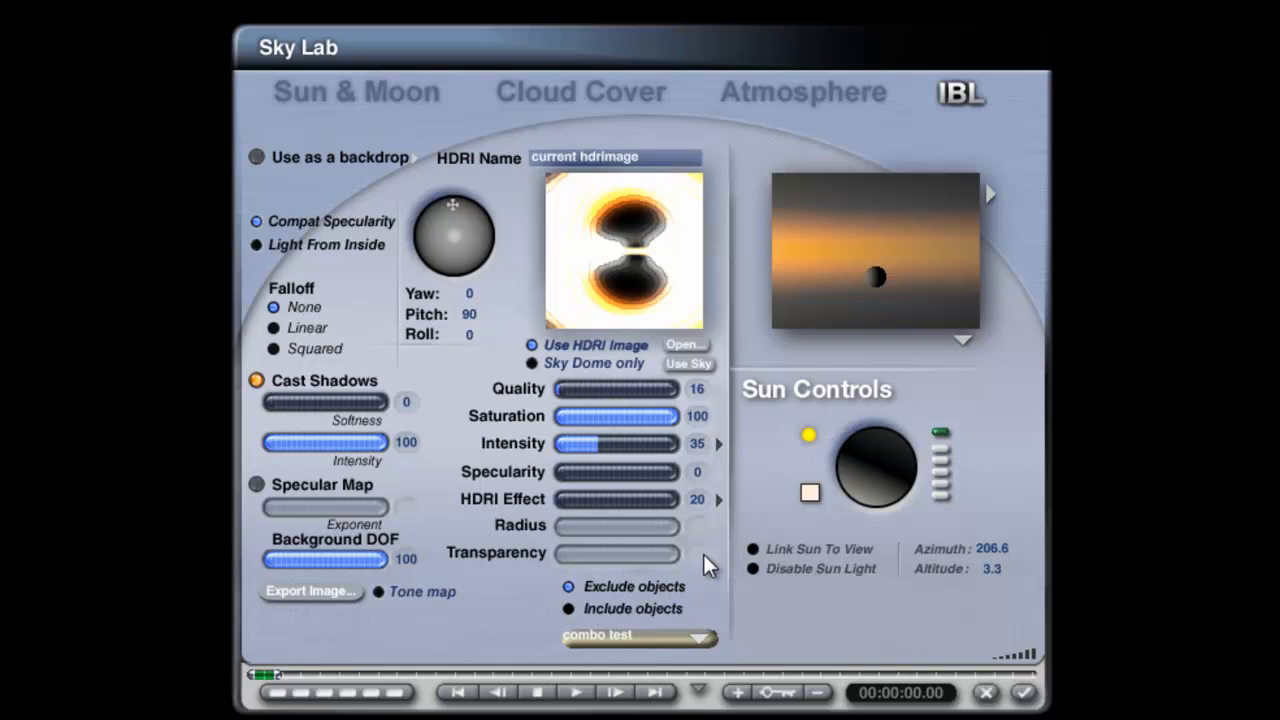
click(718, 498)
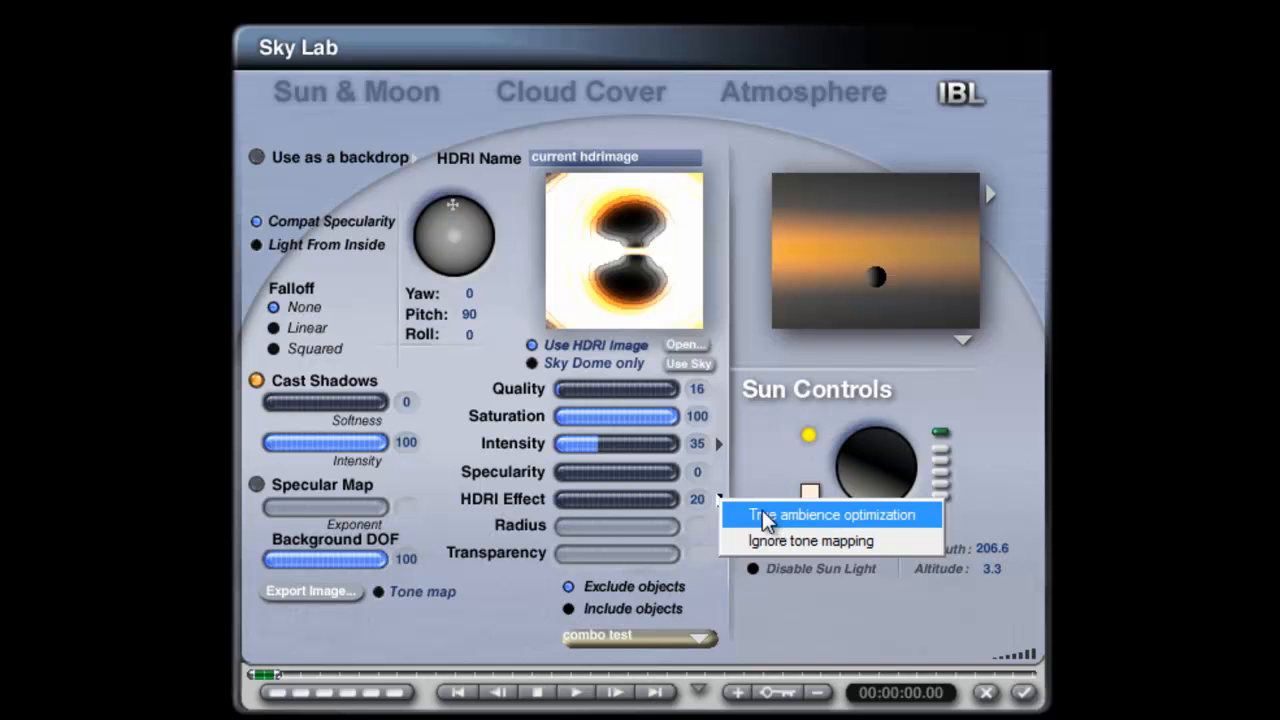
click(768, 516)
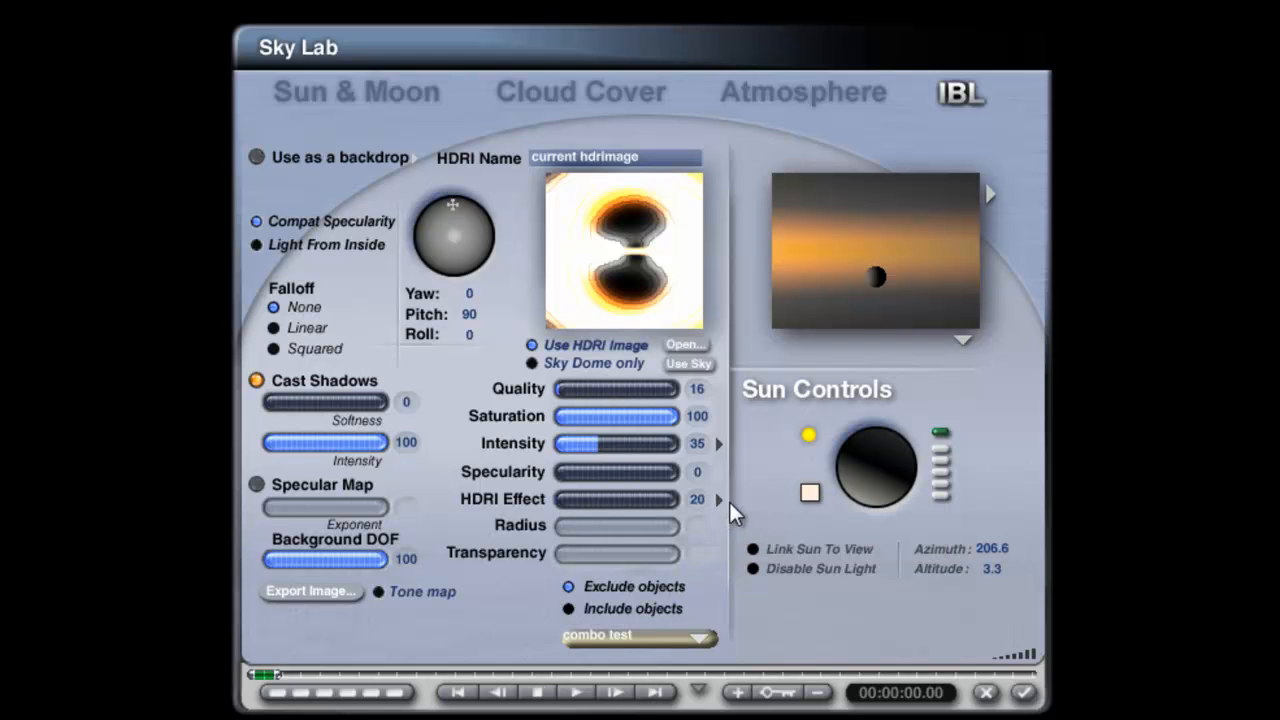
click(719, 498)
click(740, 470)
click(1023, 692)
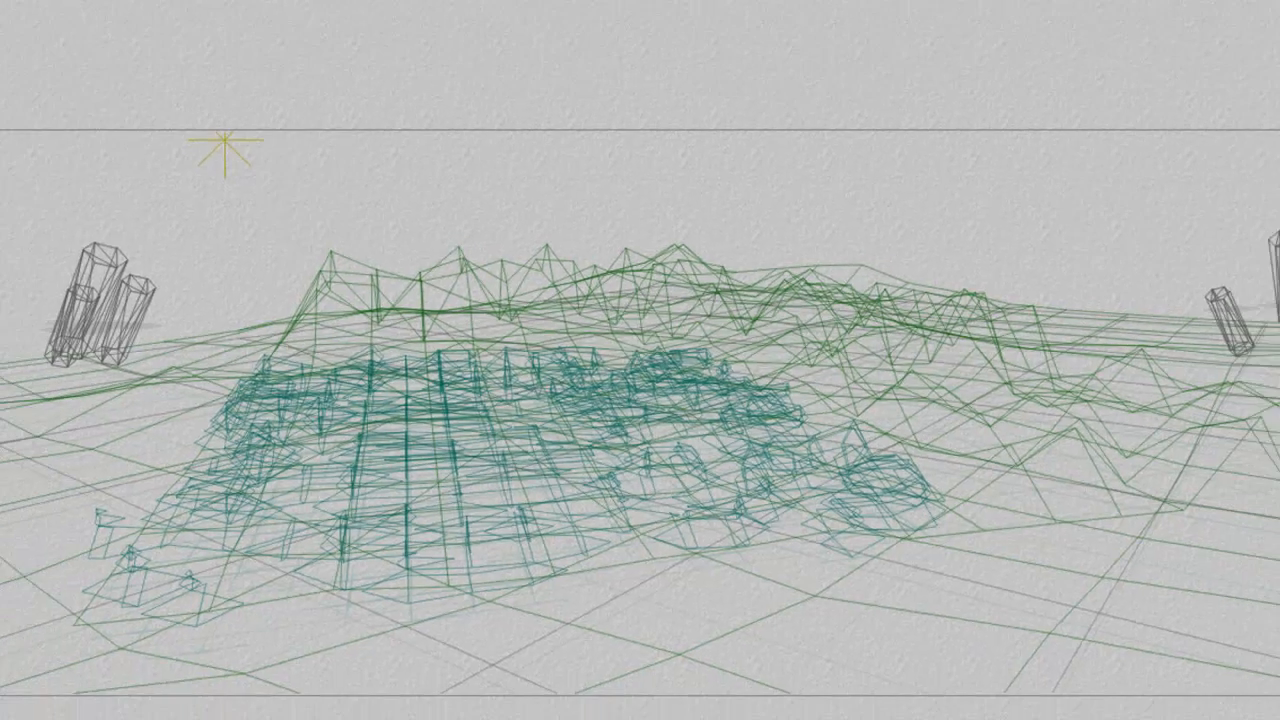
Test-render the scene, stop it after the coarse passes, and render a small region of the hills on the right.
click(46, 301)
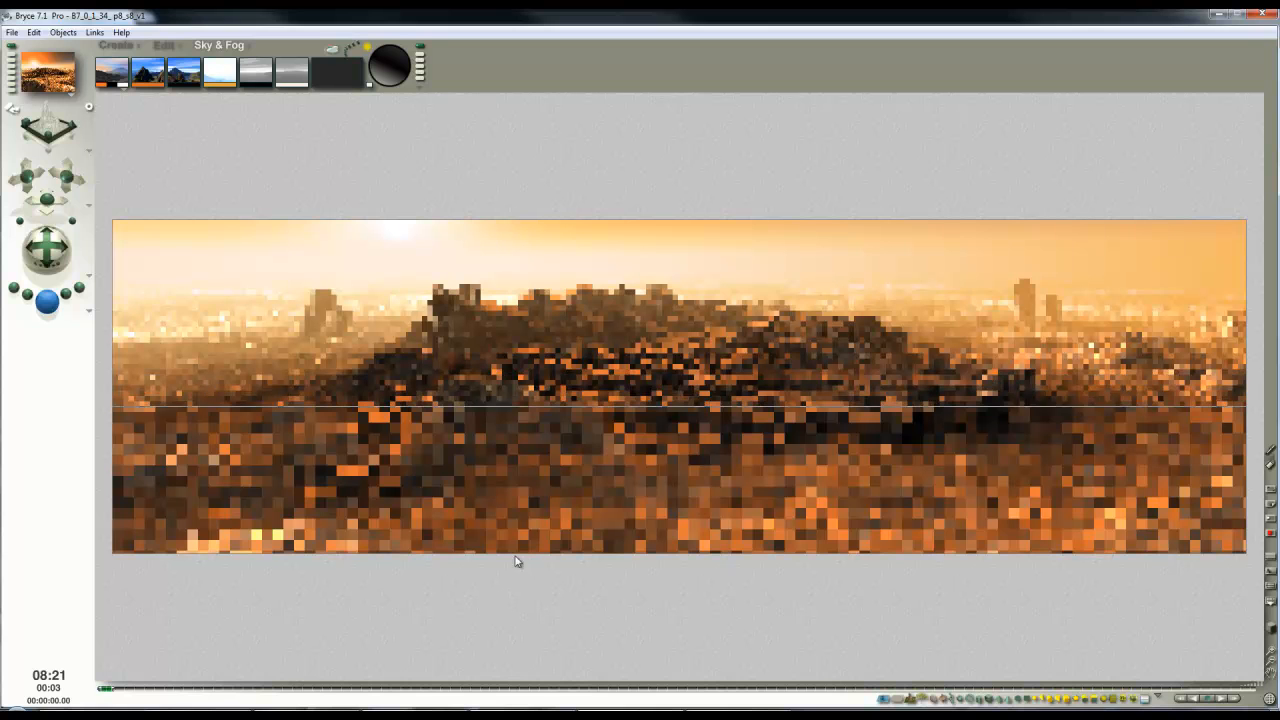
click(499, 422)
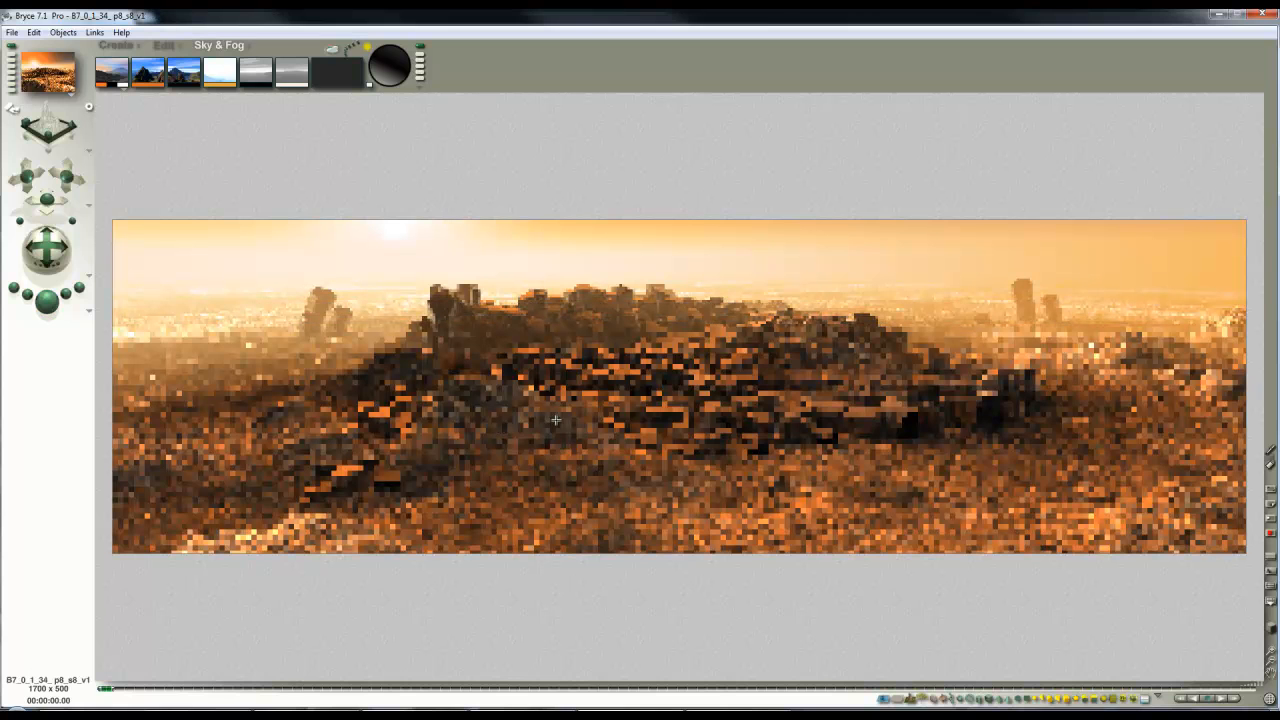
mouse_move(1125, 380)
mouse_down()
mouse_move(1082, 338)
mouse_move(1178, 394)
mouse_up()
click(1072, 349)
click(1110, 352)
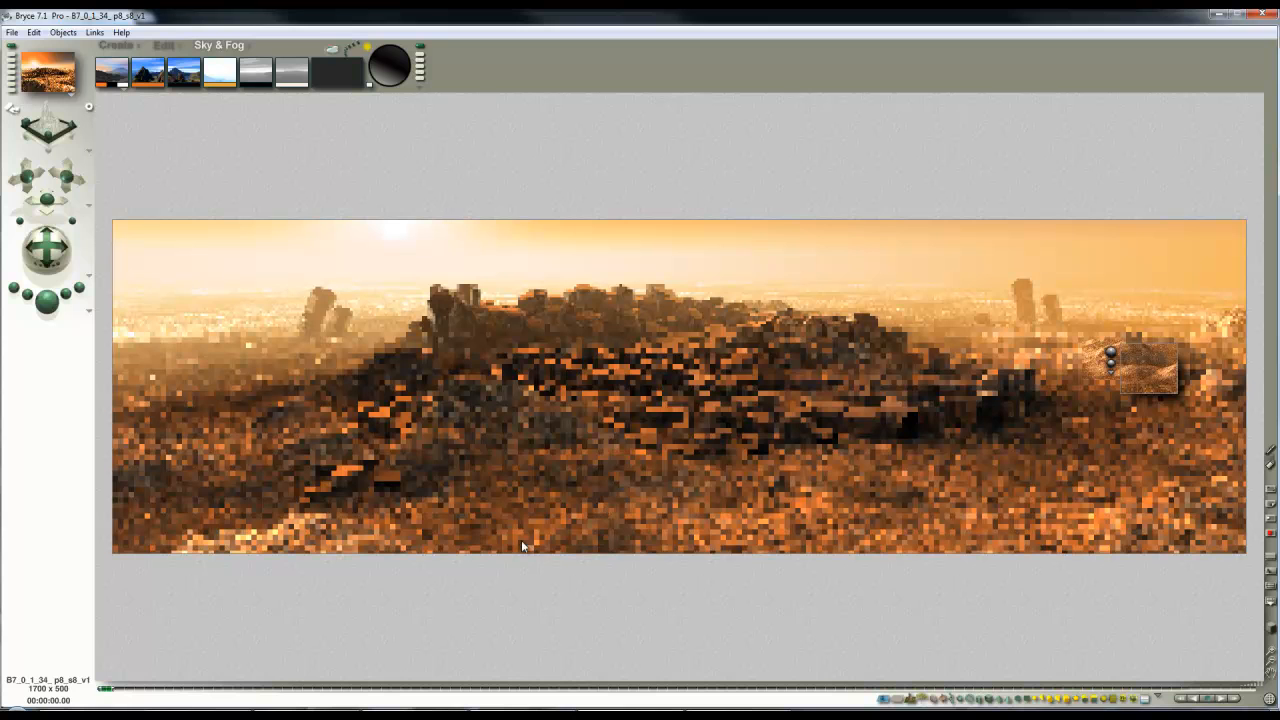
Render a small rectangular region of the sandy foreground left of centre, then dismiss the region.
drag(521, 541, 401, 473)
click(391, 484)
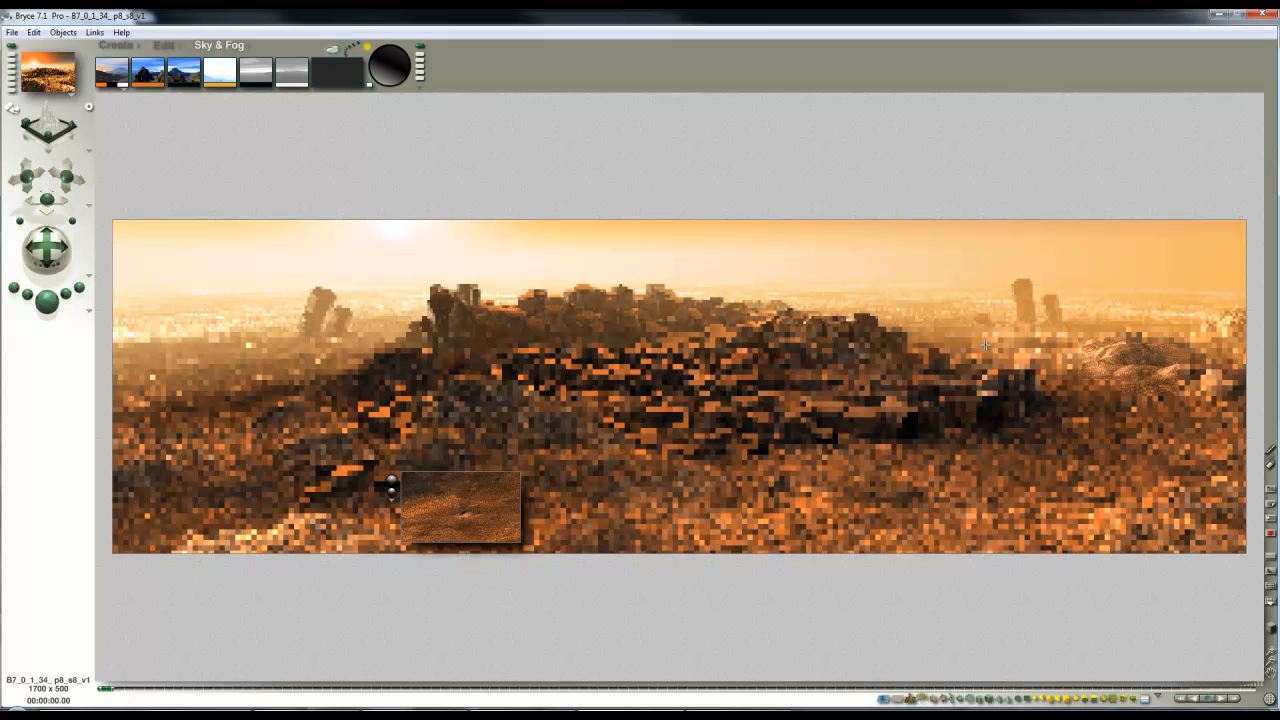
click(707, 353)
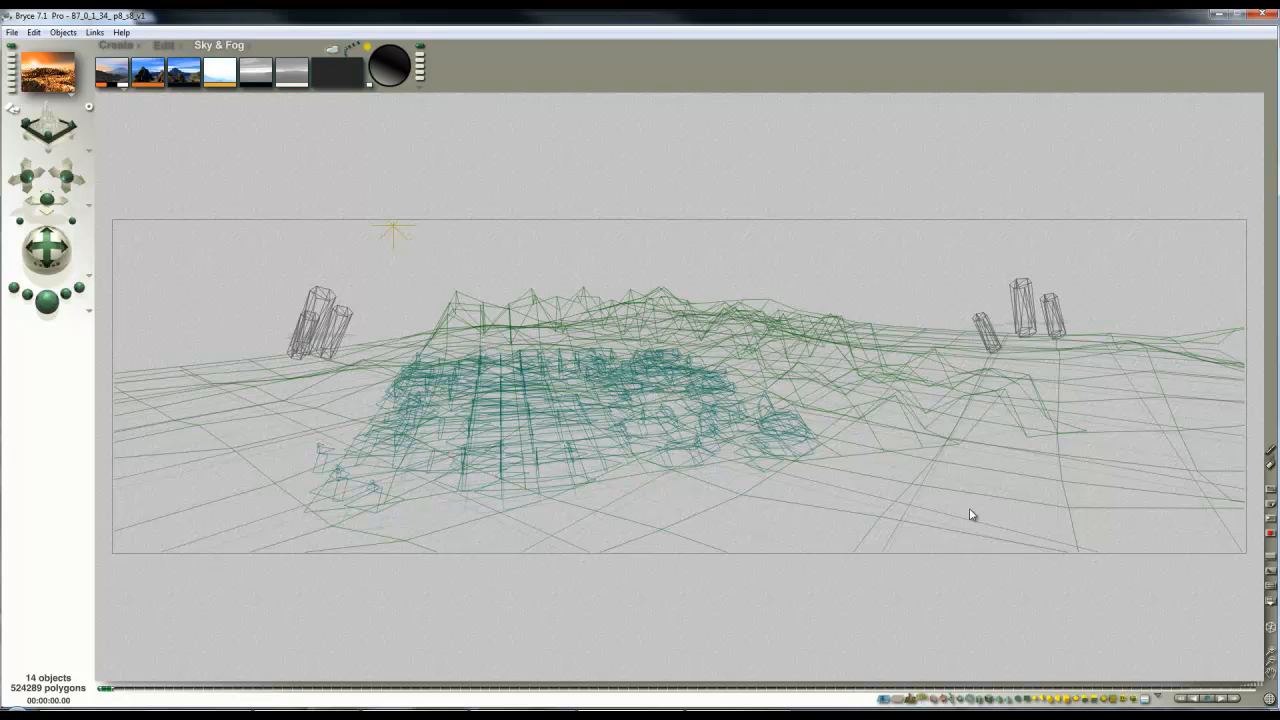
Select the rock formations and stone pillars together, leaving Terrain 1 and Plane 2 out of the selection.
click(1147, 701)
click(1160, 700)
click(1189, 669)
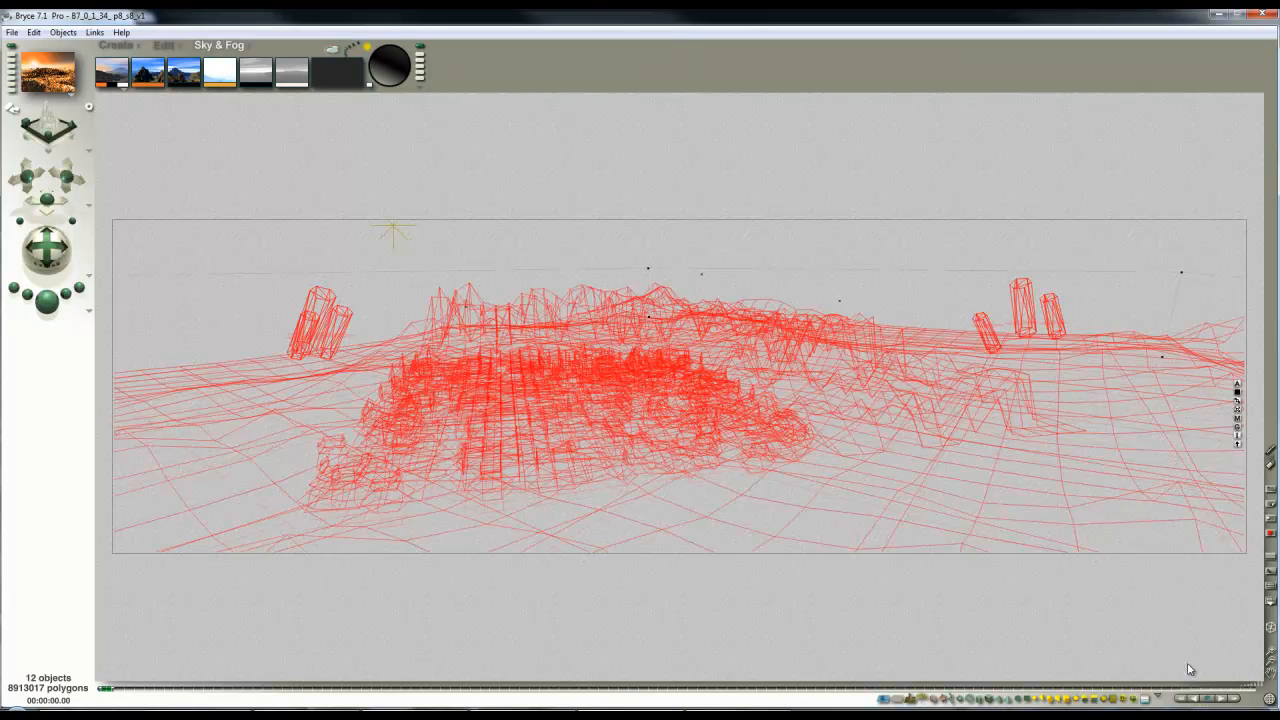
right_click(1109, 497)
ctrl+click(1095, 485)
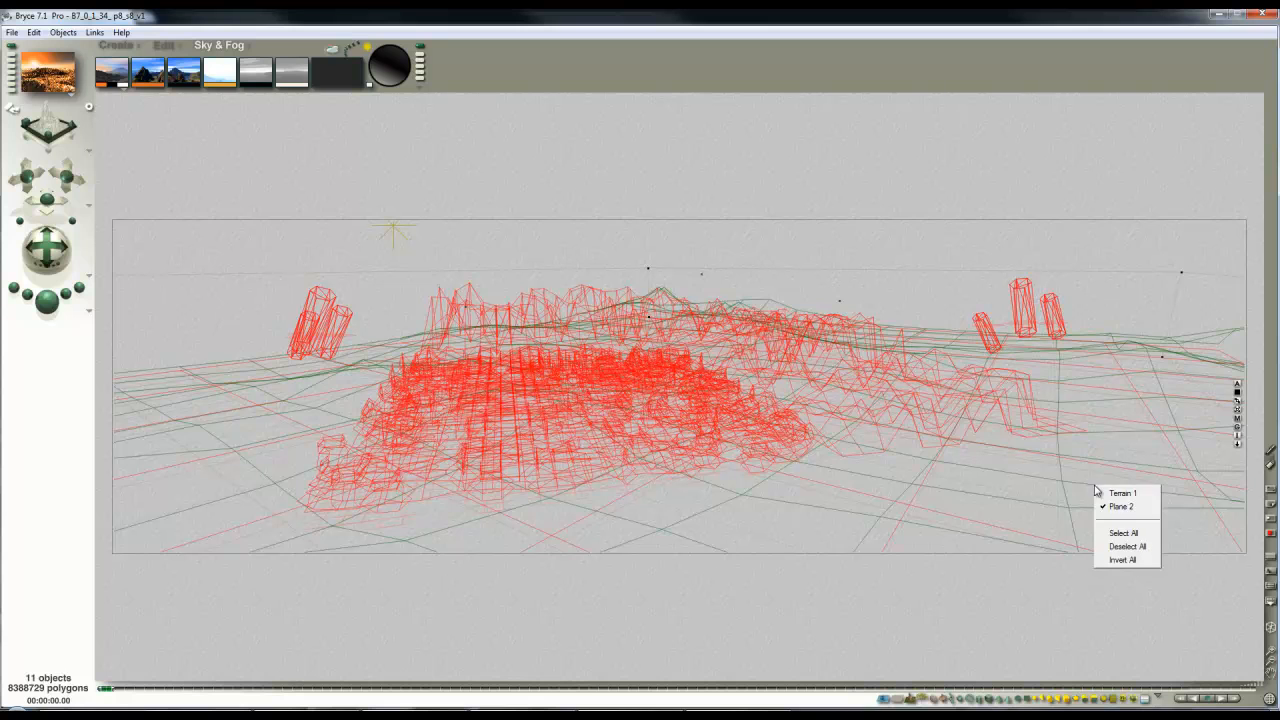
click(1125, 507)
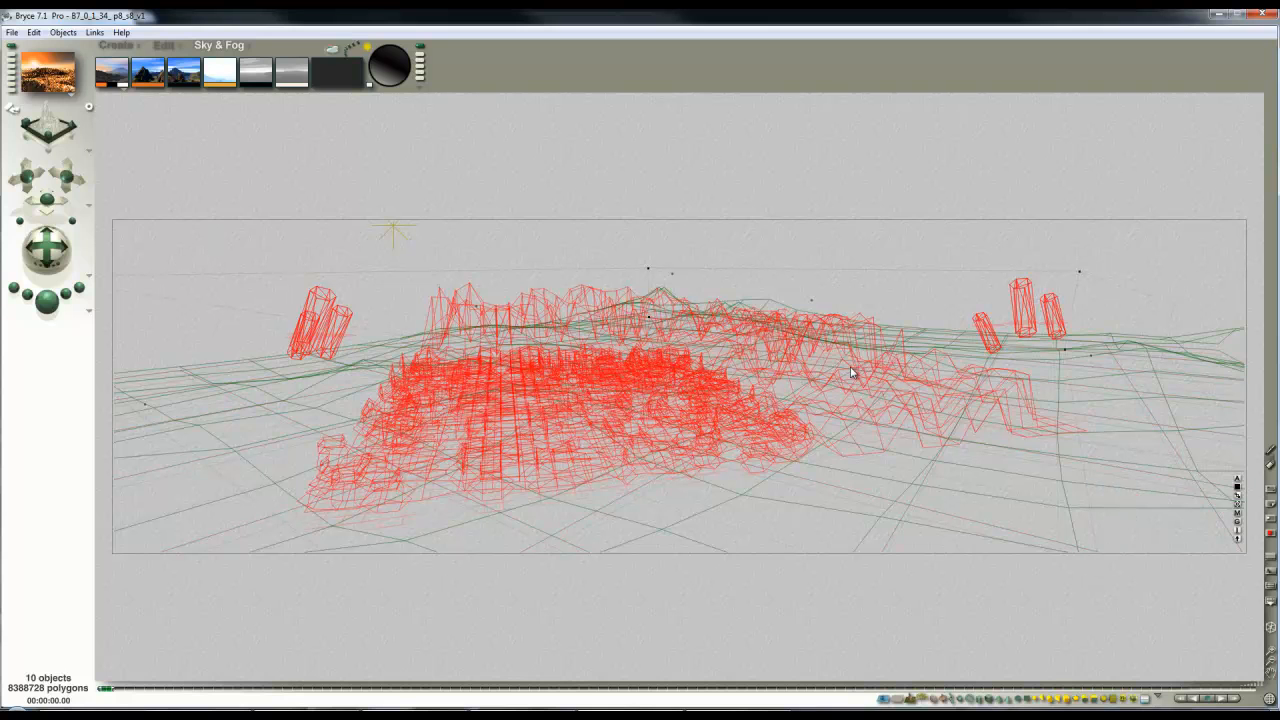
Apply the Weather beaten concrete material from the Dpac1 category of Pro Materials to the selected objects.
click(1236, 513)
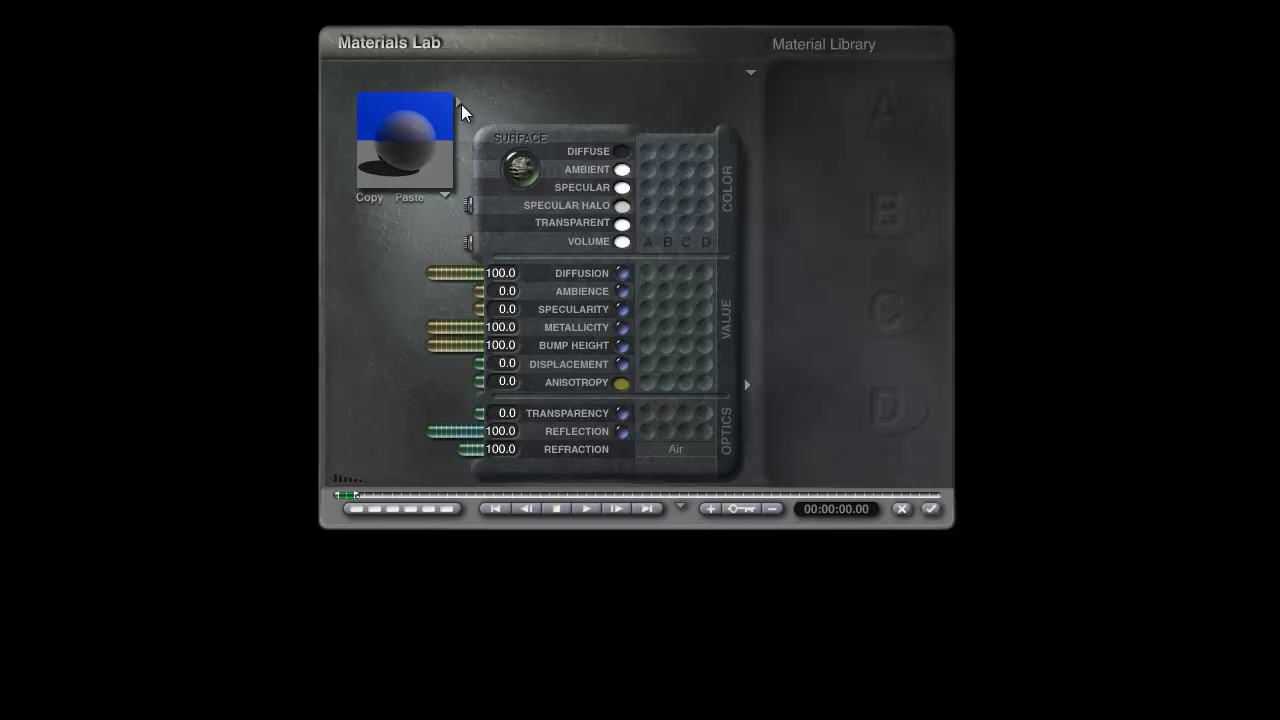
click(459, 103)
drag(429, 262, 424, 428)
click(387, 465)
click(416, 688)
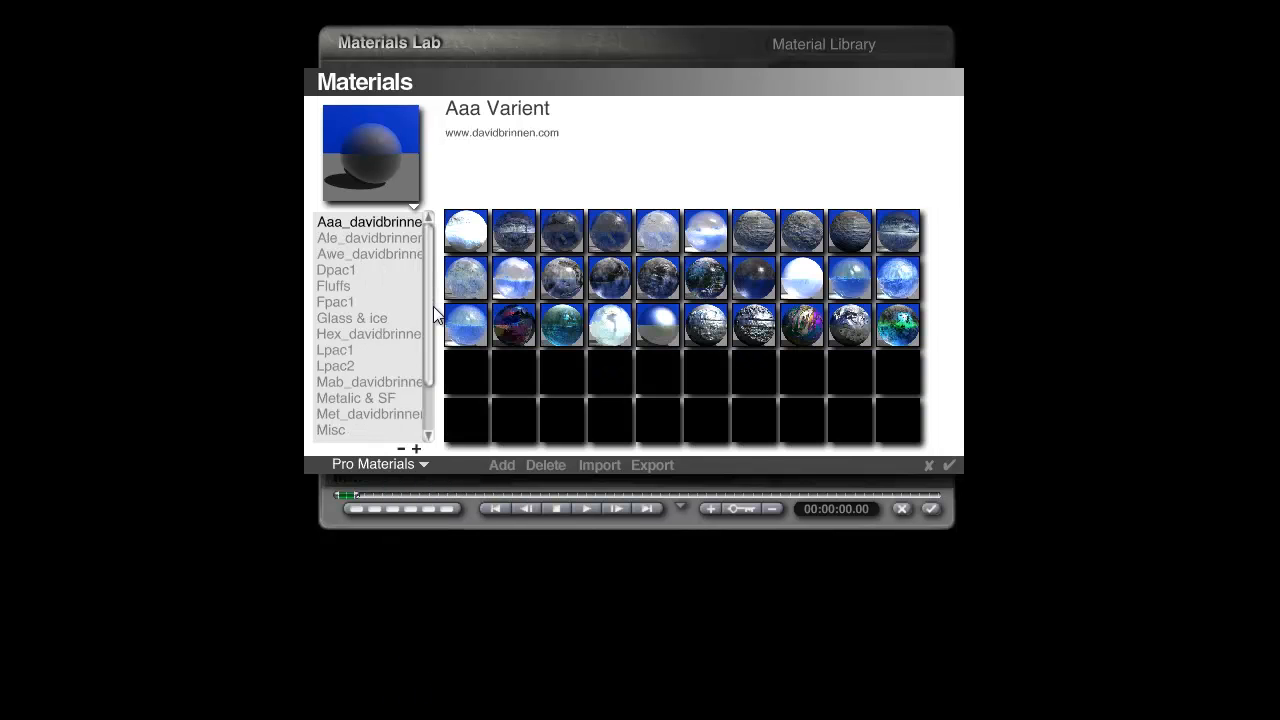
click(337, 271)
click(898, 325)
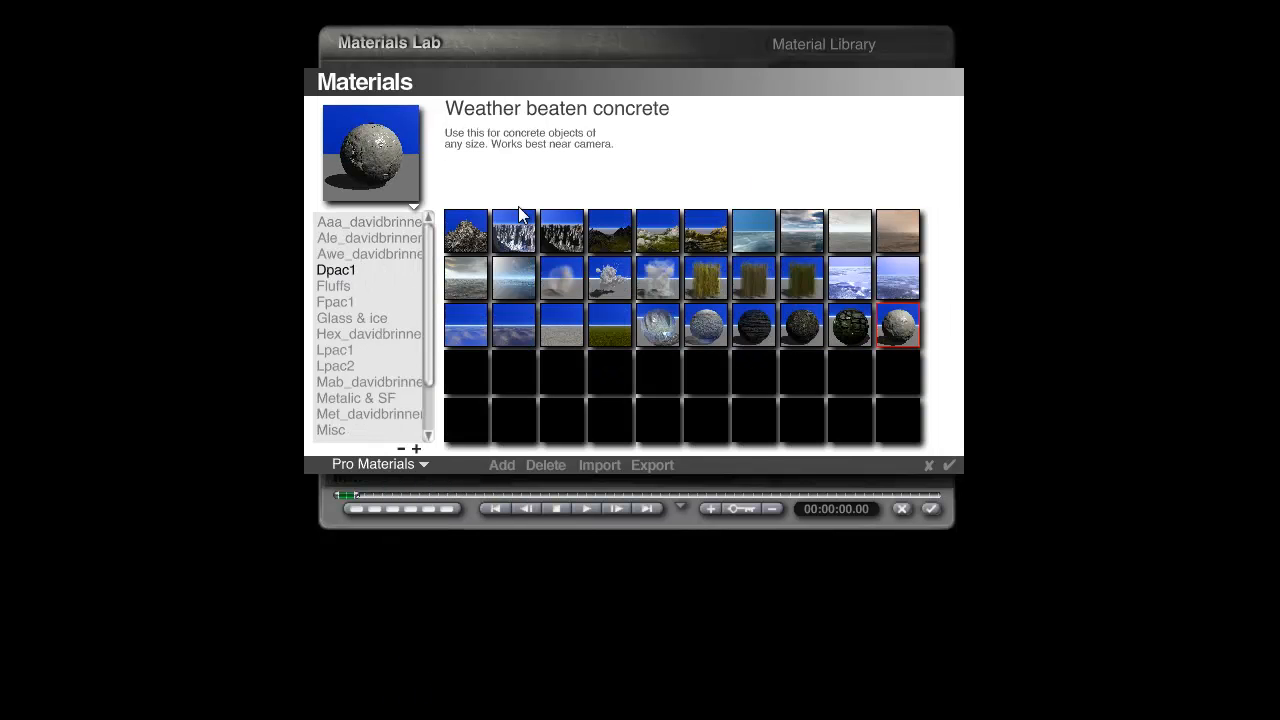
click(949, 465)
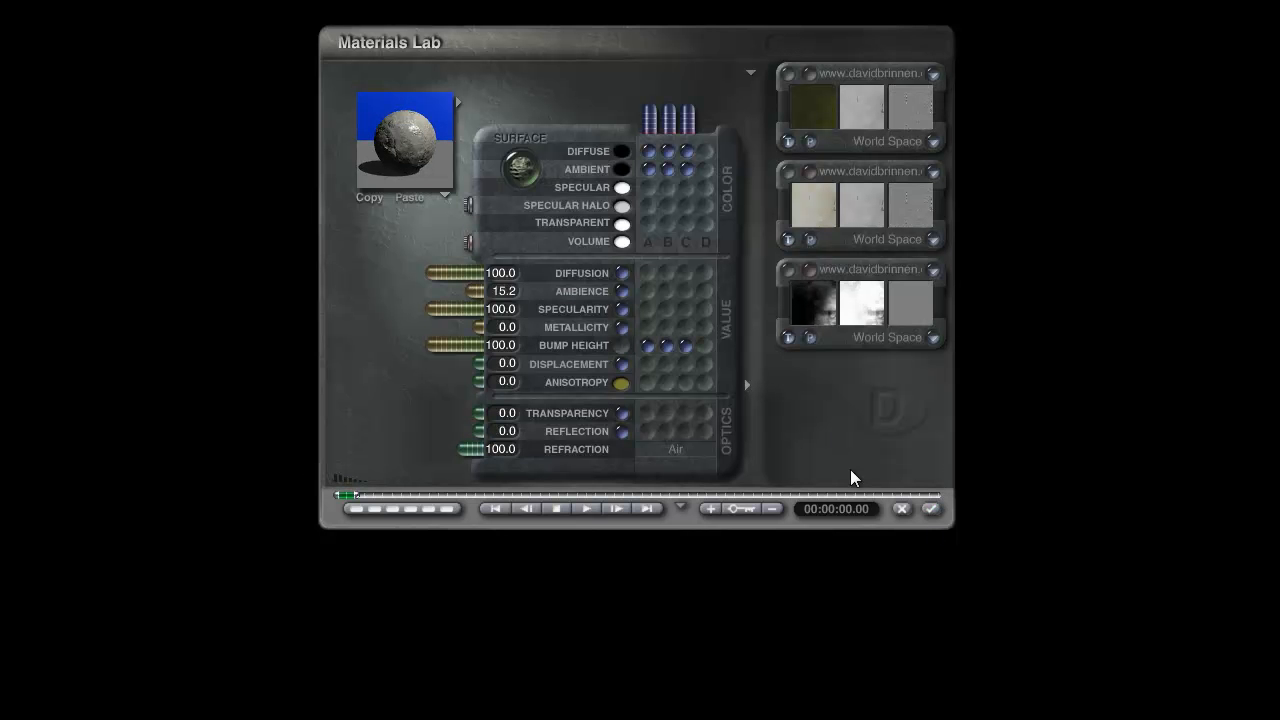
click(930, 509)
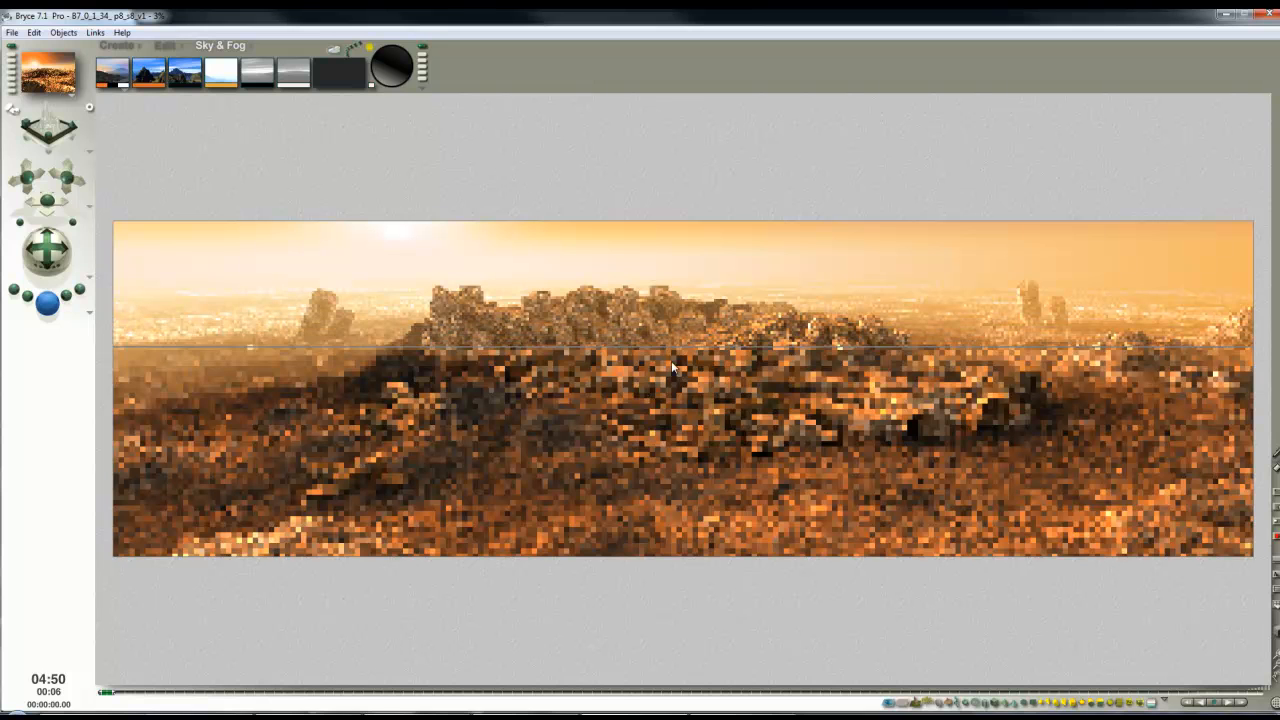
Stop the render and set the document to a 4:3 aspect ratio at 700 x 525 resolution.
click(873, 369)
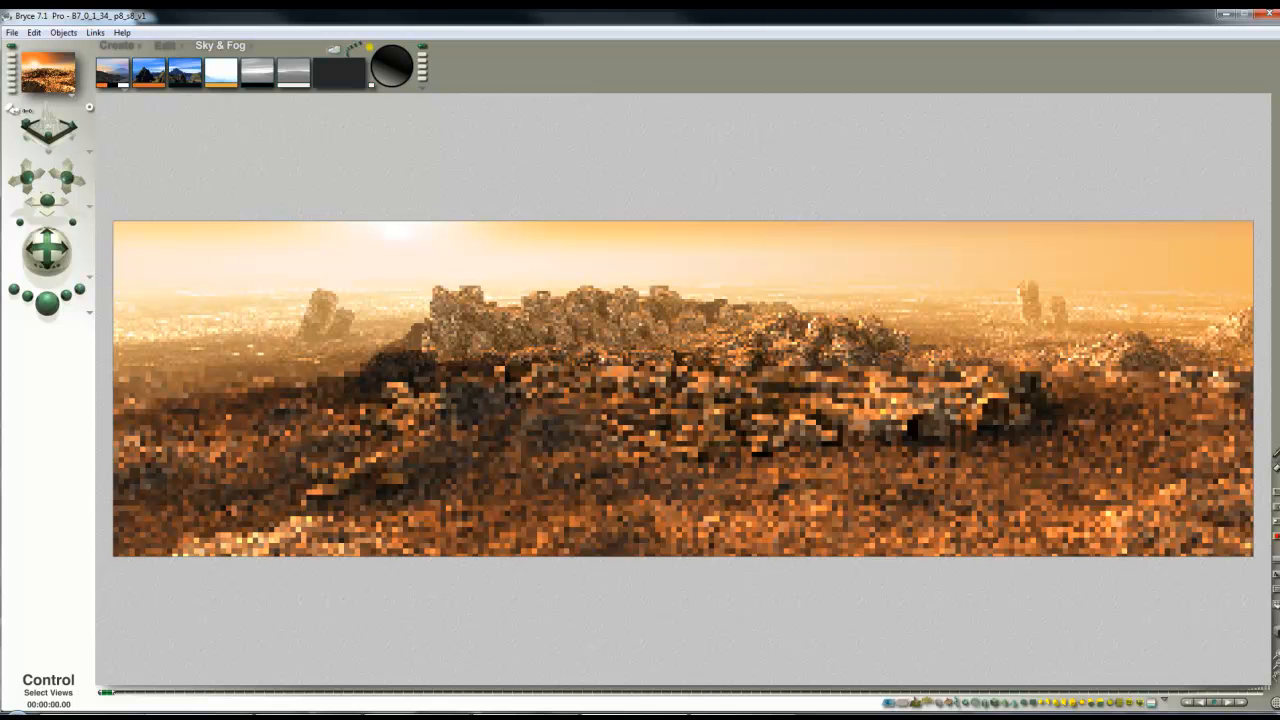
click(12, 32)
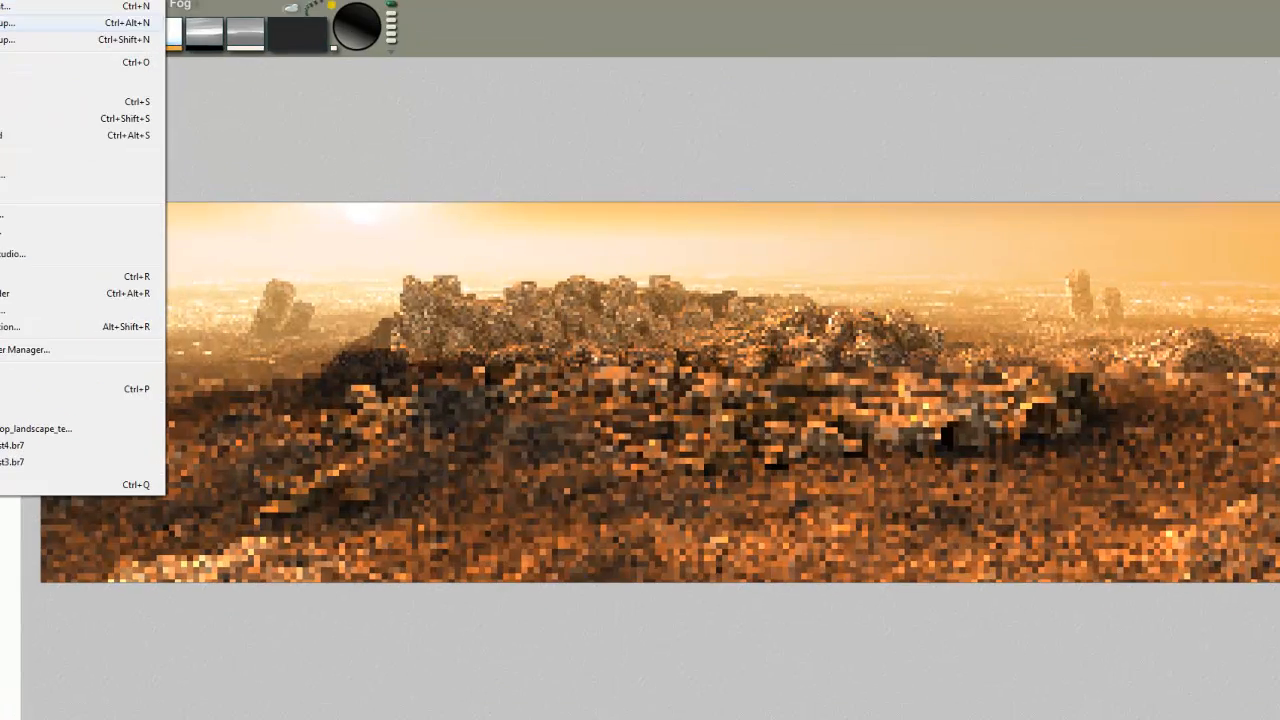
click(10, 22)
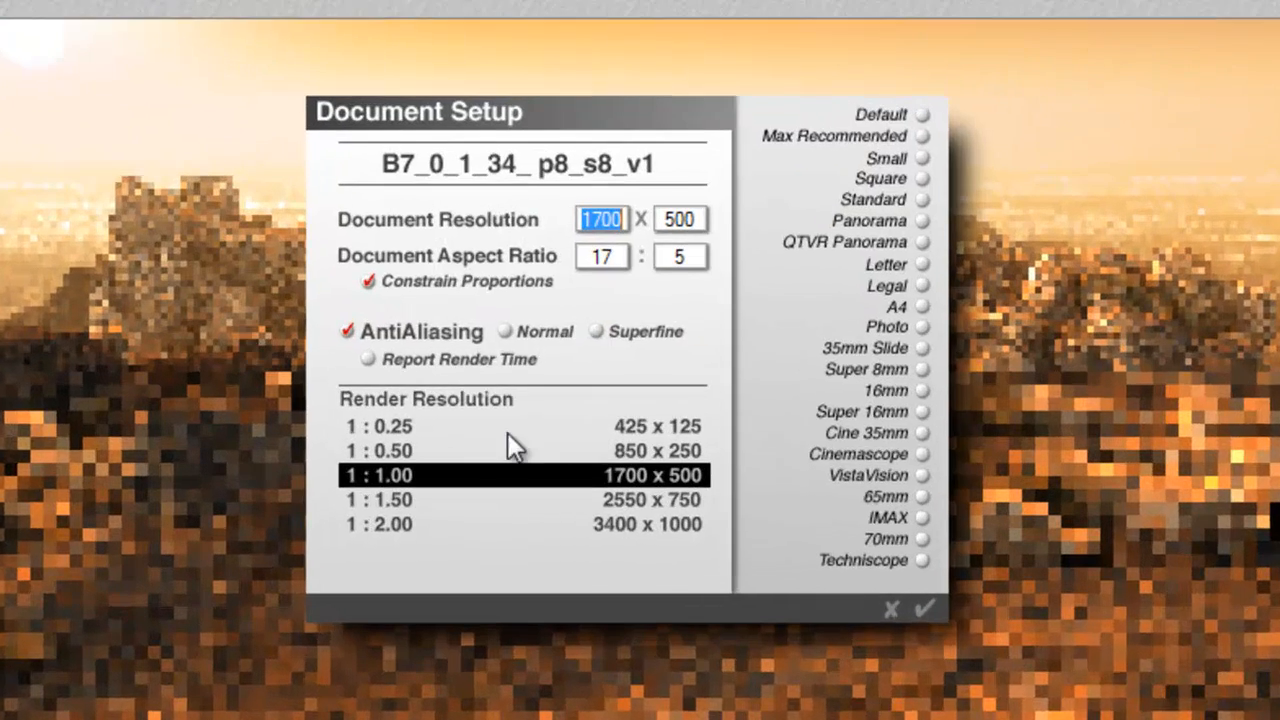
double_click(600, 240)
text(4)
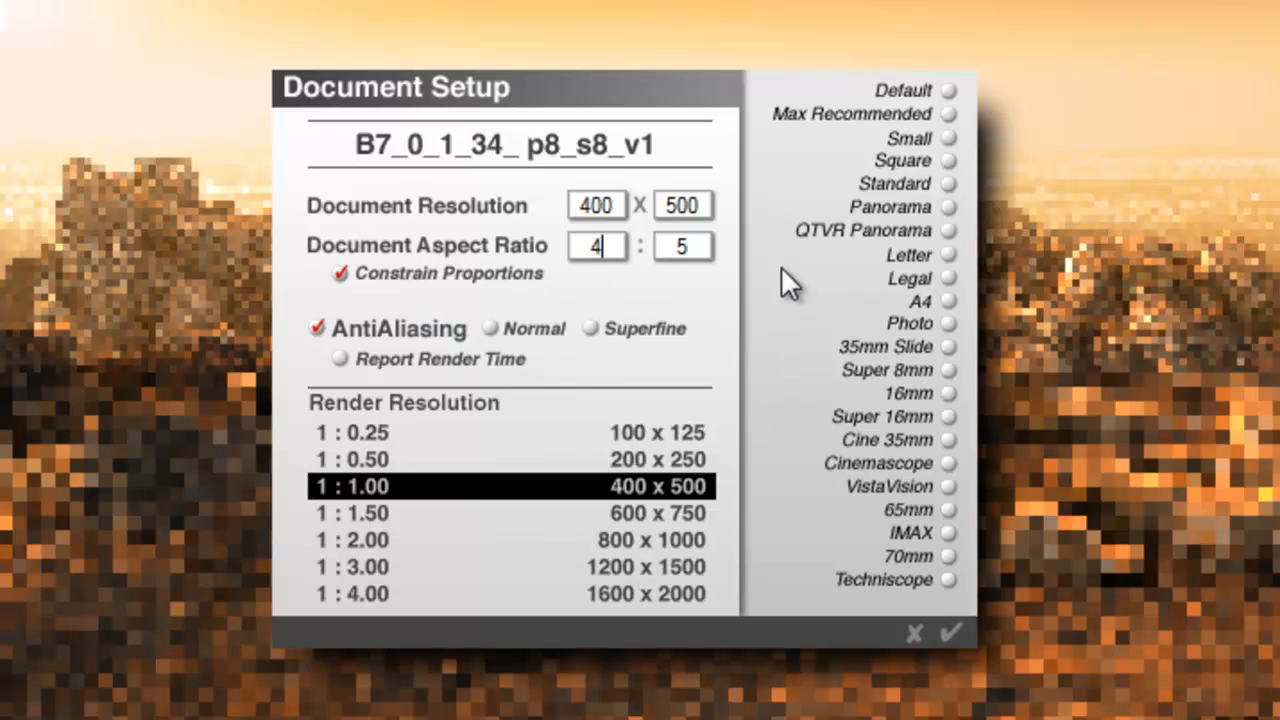
double_click(701, 245)
text(3)
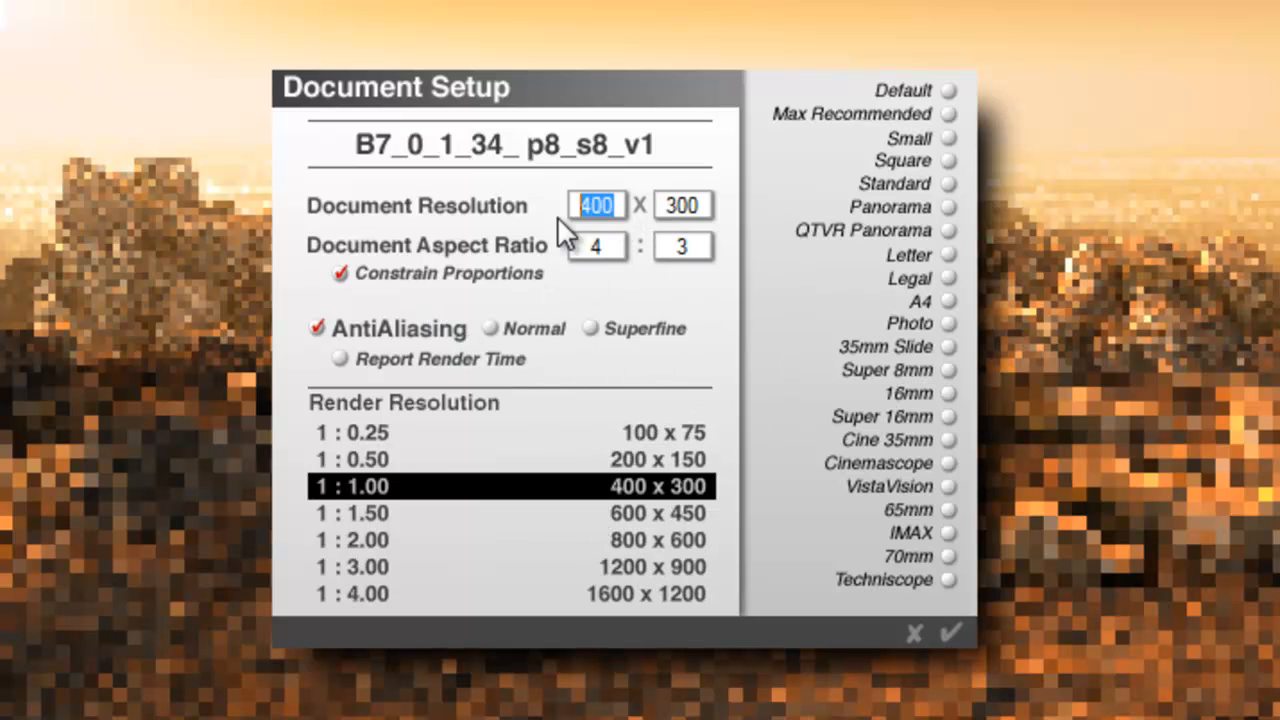
text(700)
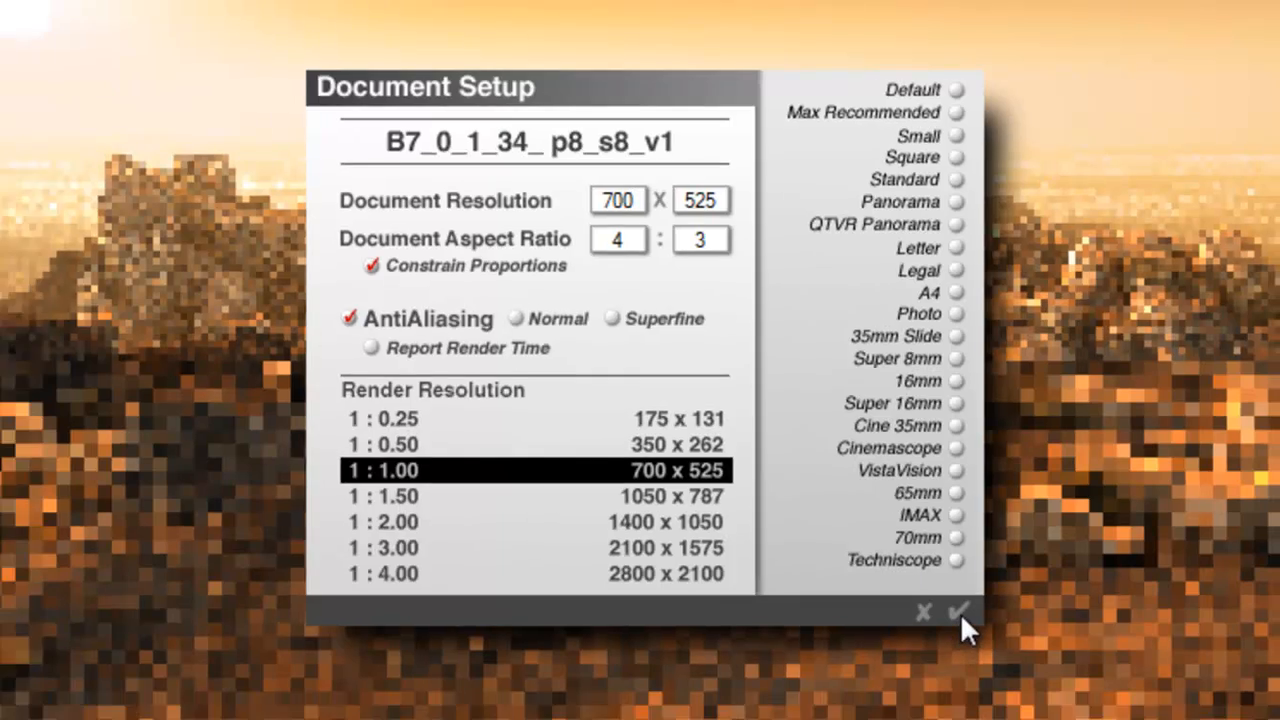
click(958, 611)
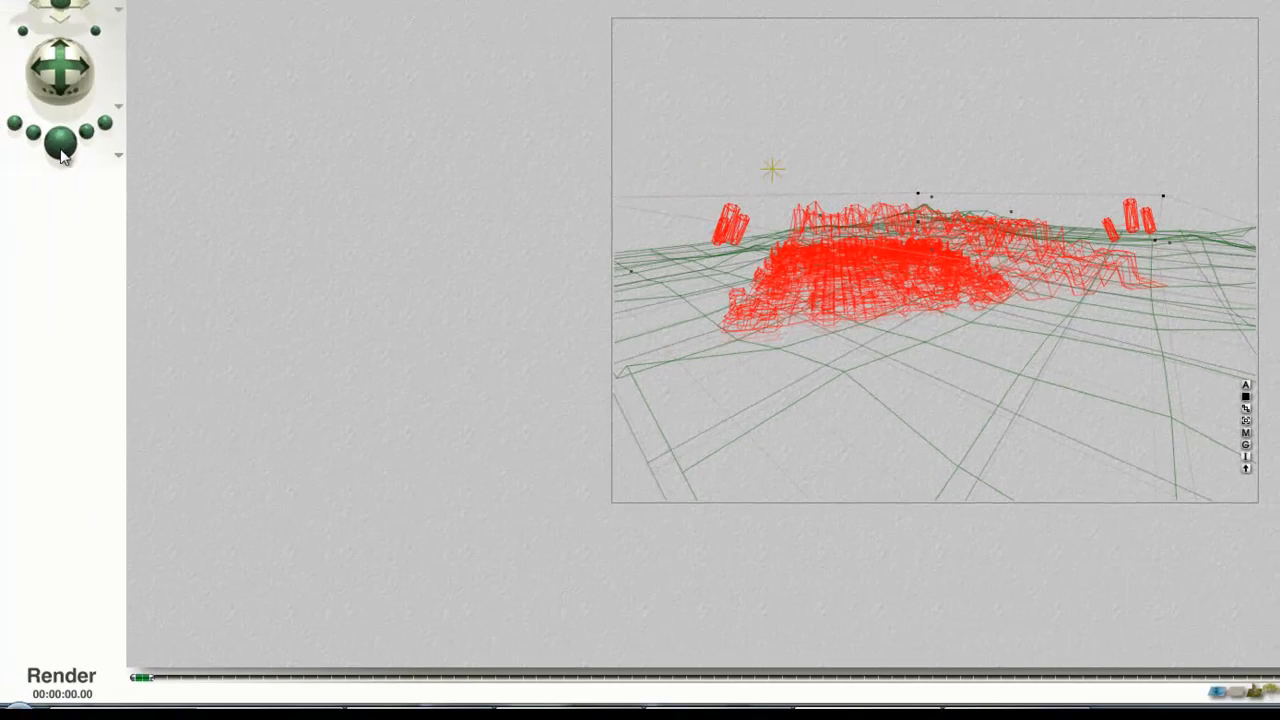
Test-render the scene at the new document size and save the file as Test landscape.
click(60, 145)
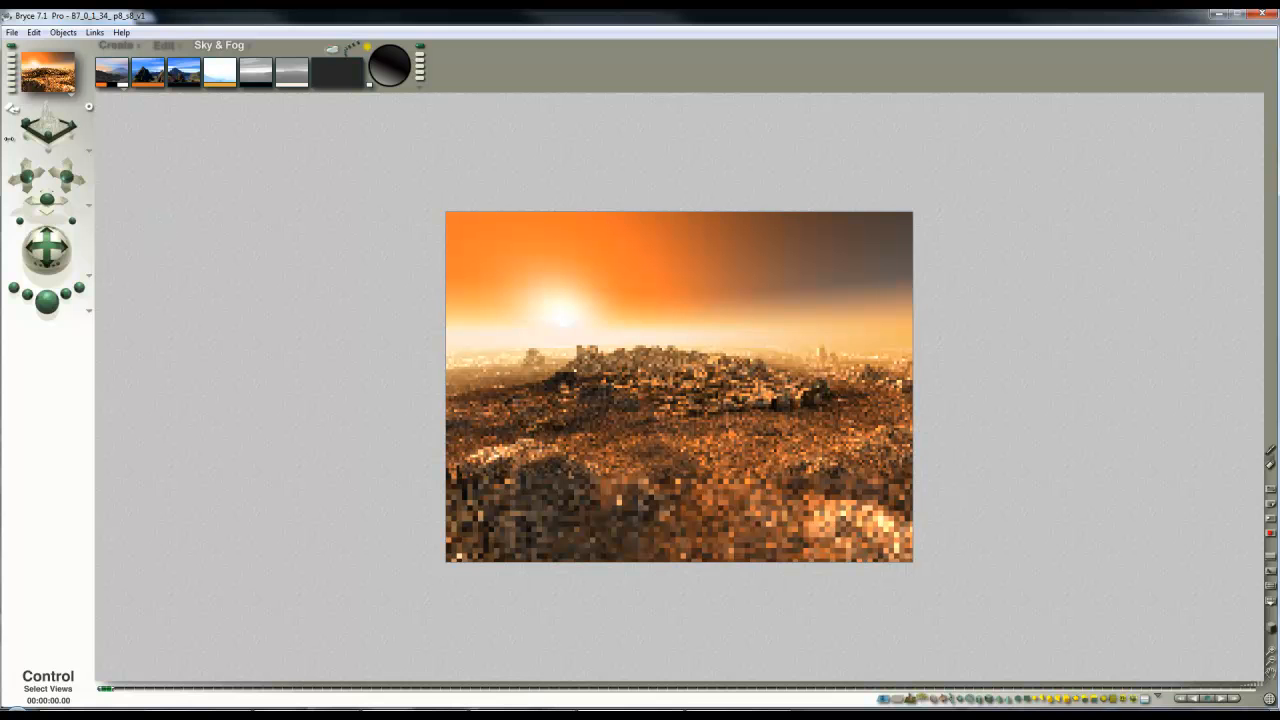
click(12, 33)
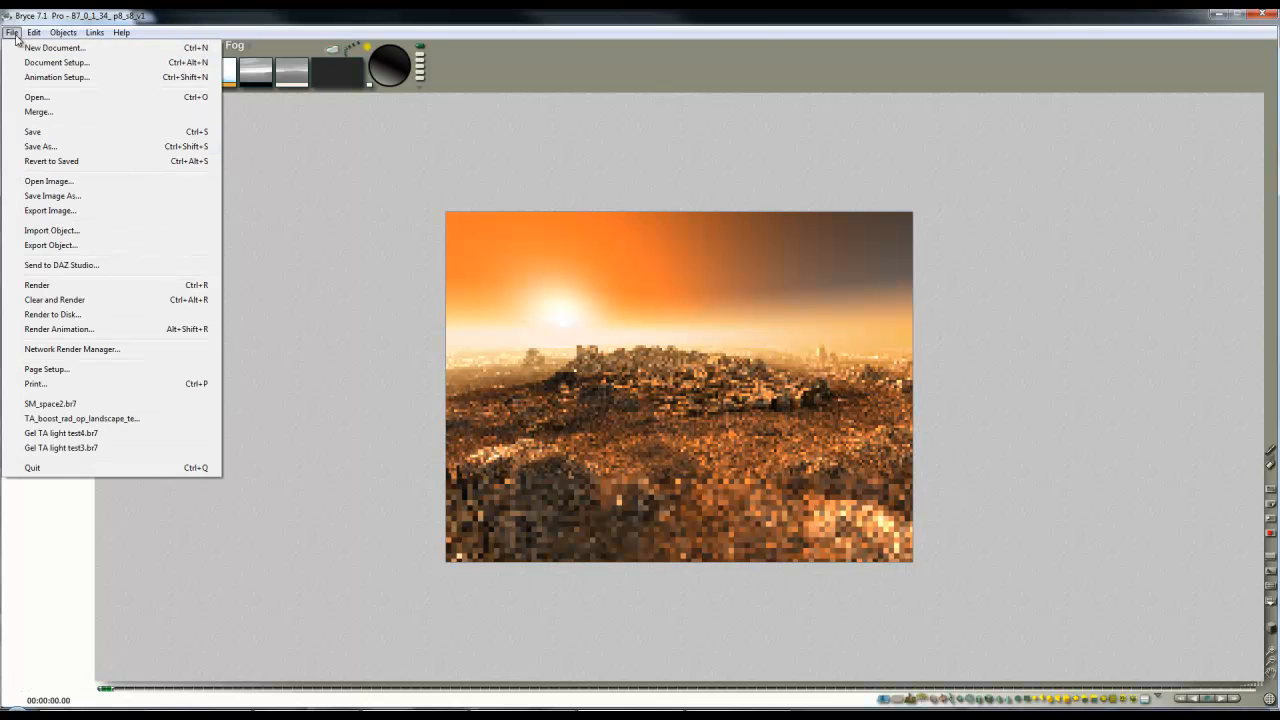
click(42, 146)
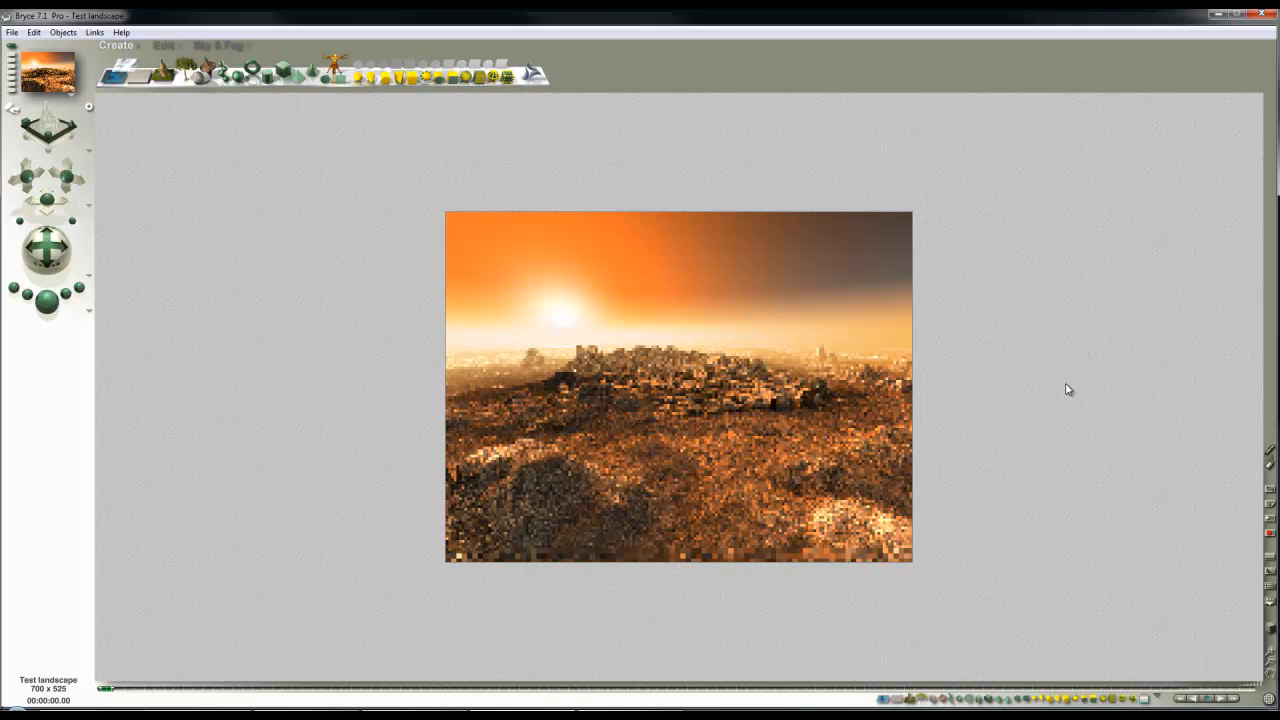
Return to the wireframe, deselect all objects, launch DAZ Studio and dismiss its Start Learning Now window.
click(1066, 389)
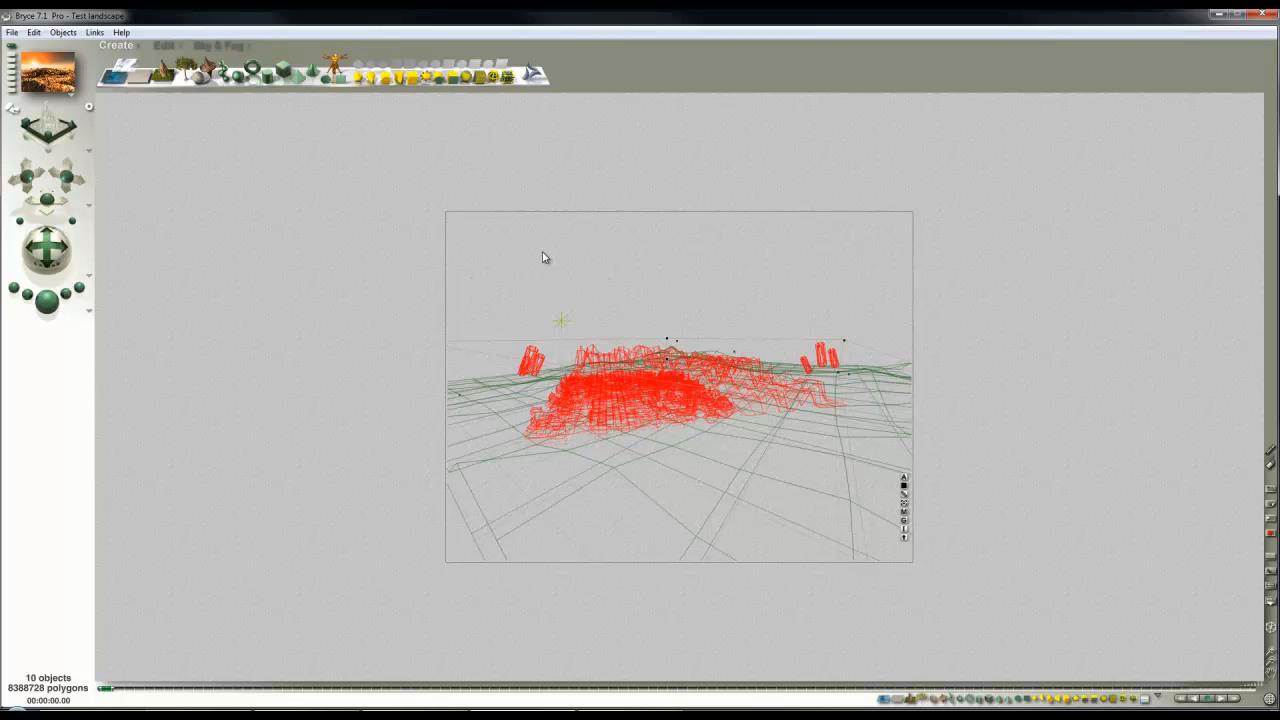
click(624, 316)
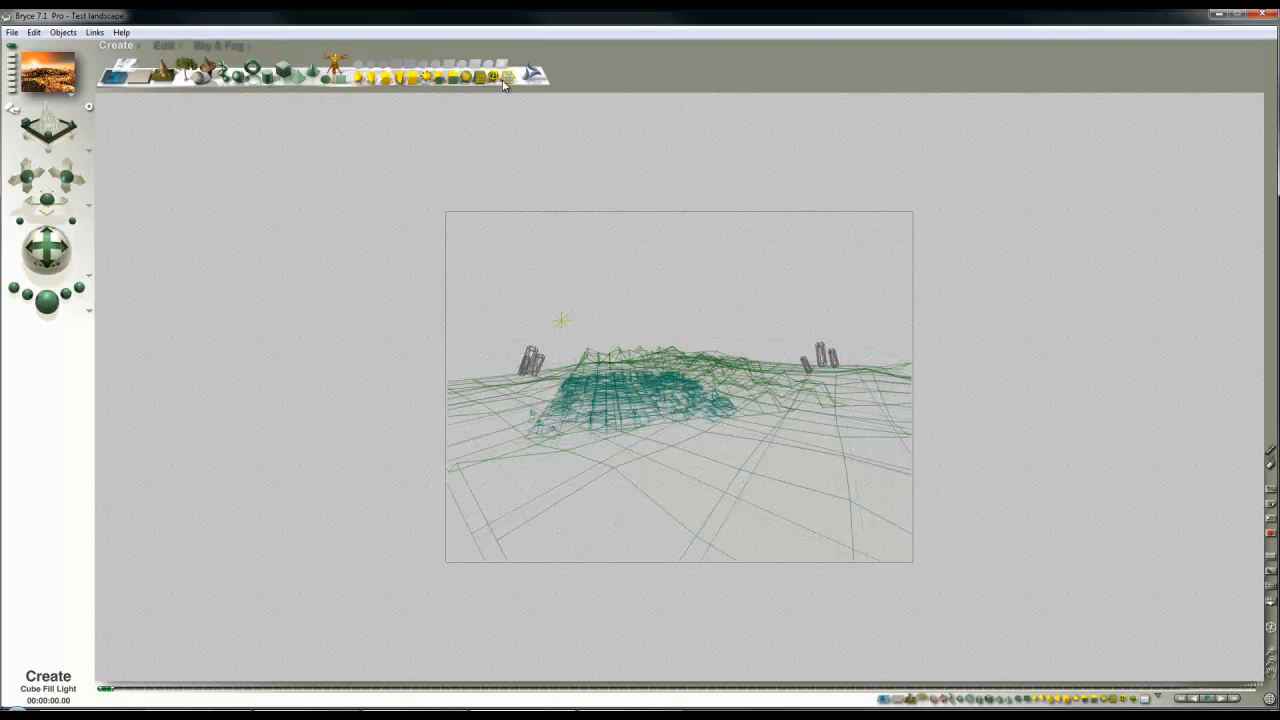
click(532, 76)
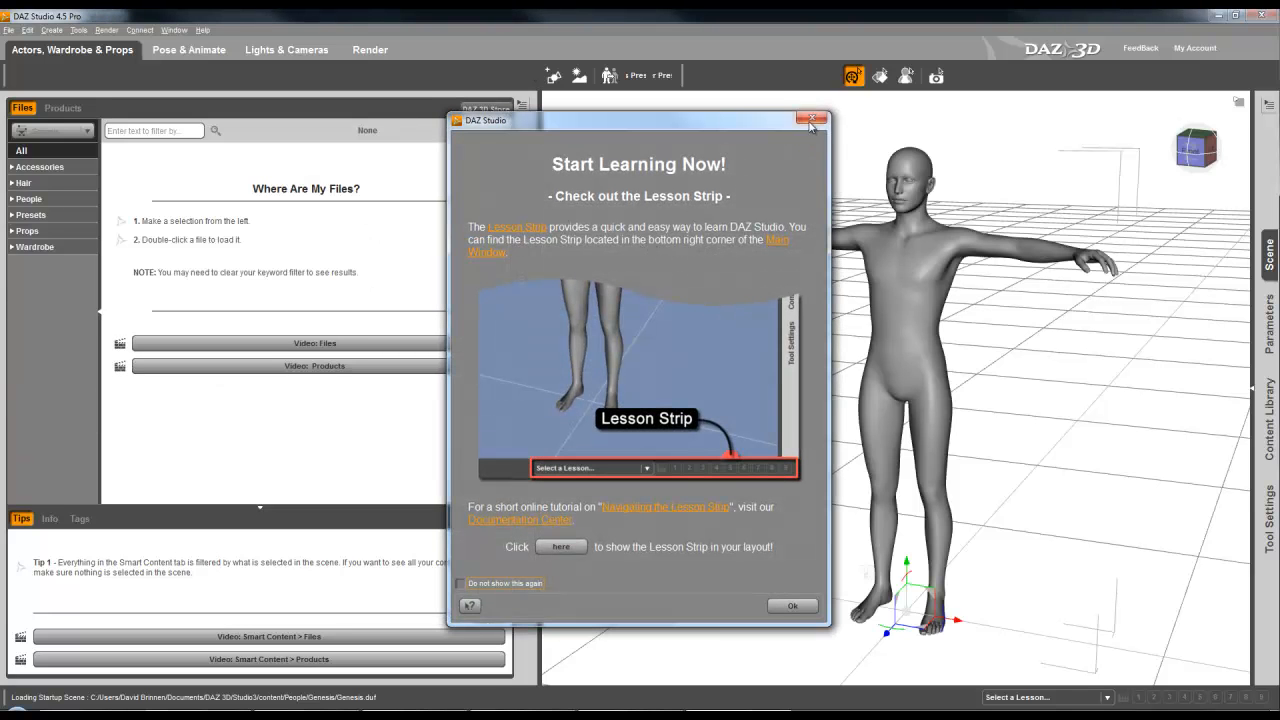
click(812, 120)
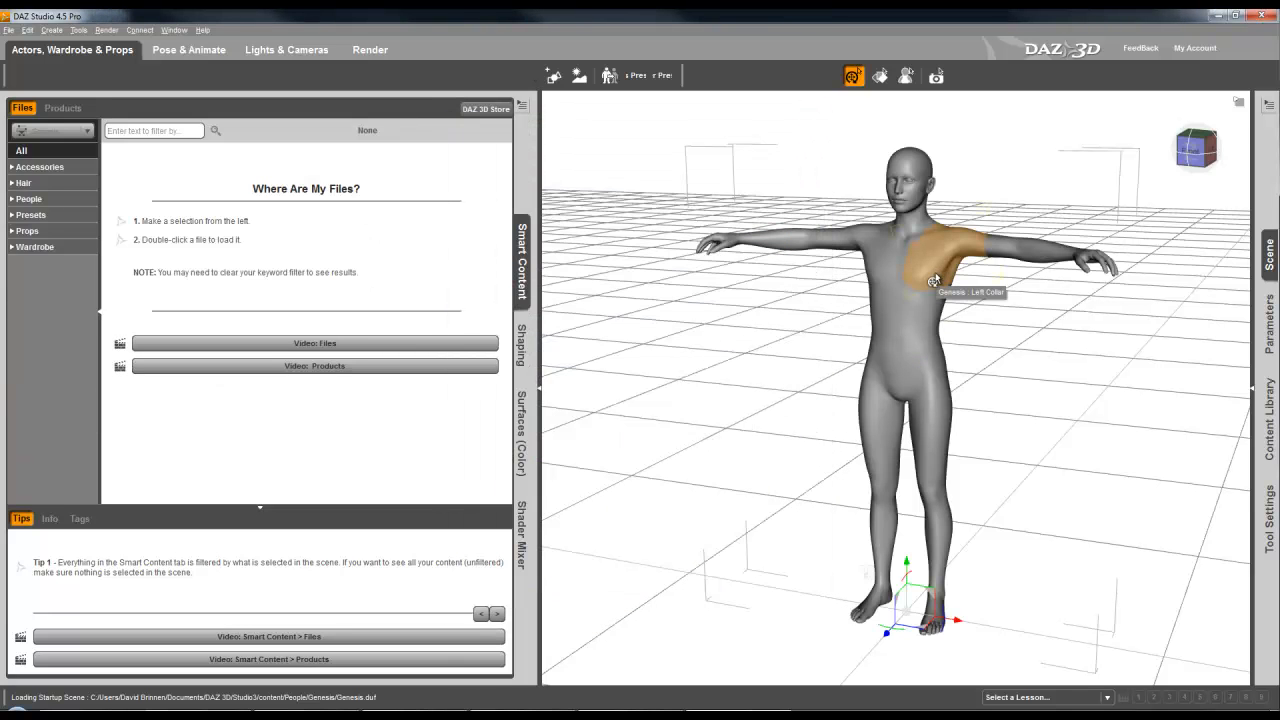
Delete the default Genesis figure and load the Toon Alien.cr2 actor from the content library.
key(Delete)
click(33, 152)
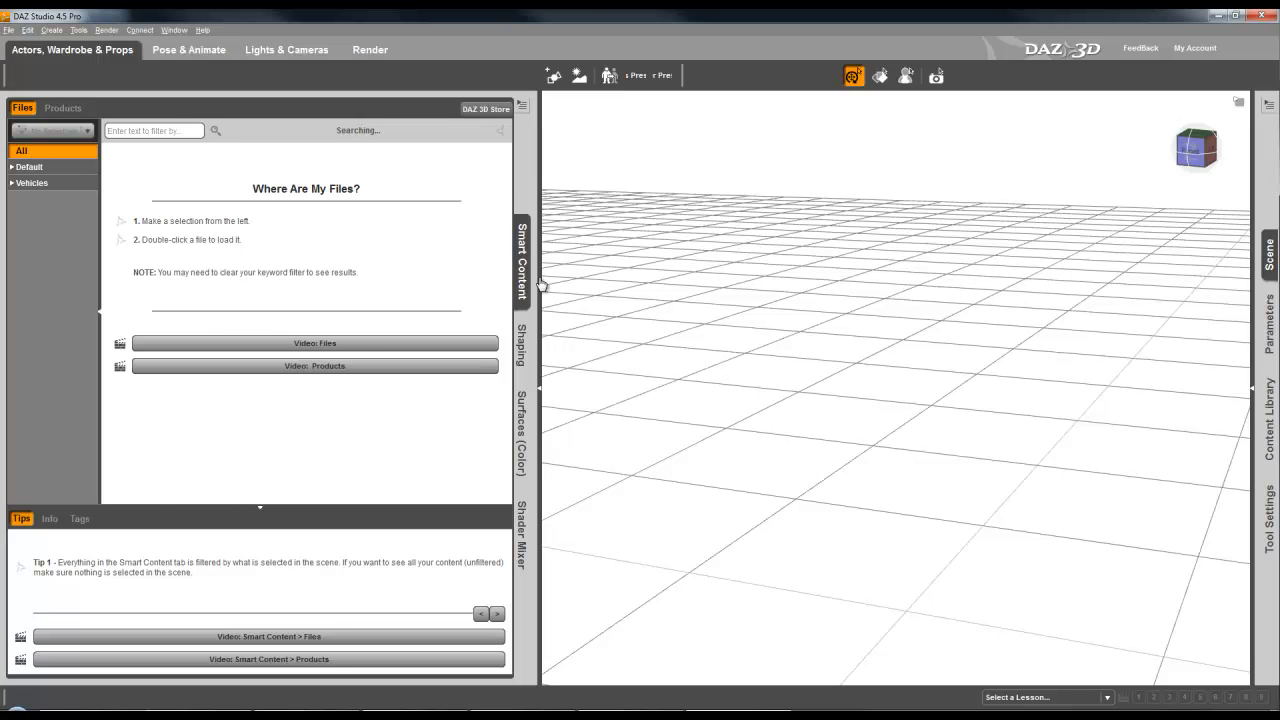
drag(508, 188, 513, 478)
double_click(142, 358)
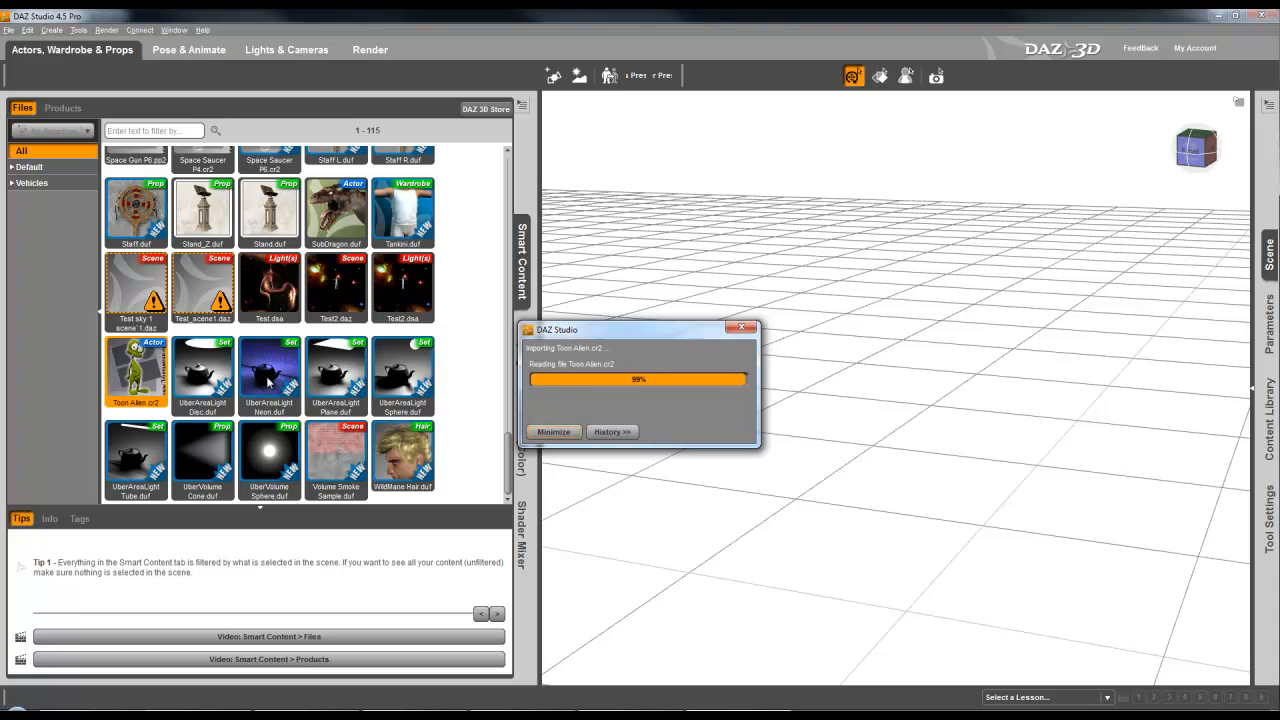
Raise the alien's right arm beside its head in a waving pose.
drag(1190, 152, 1210, 138)
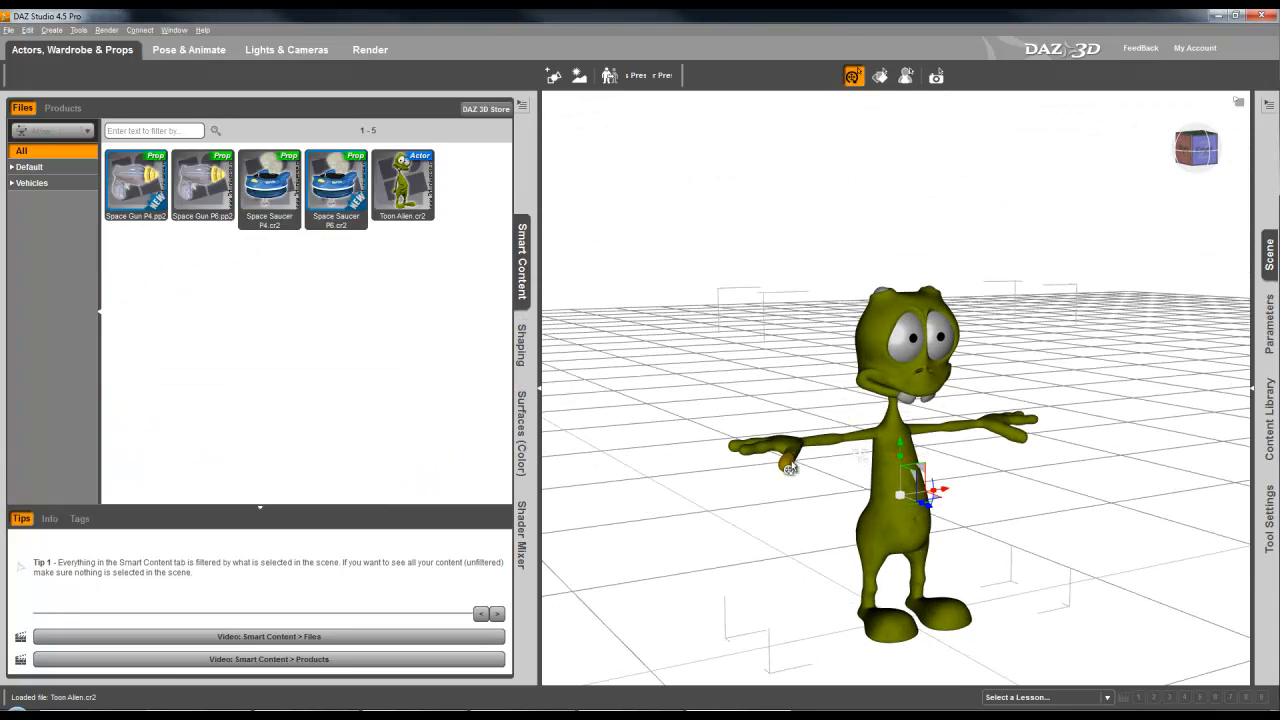
drag(789, 471, 812, 341)
drag(1191, 143, 1225, 165)
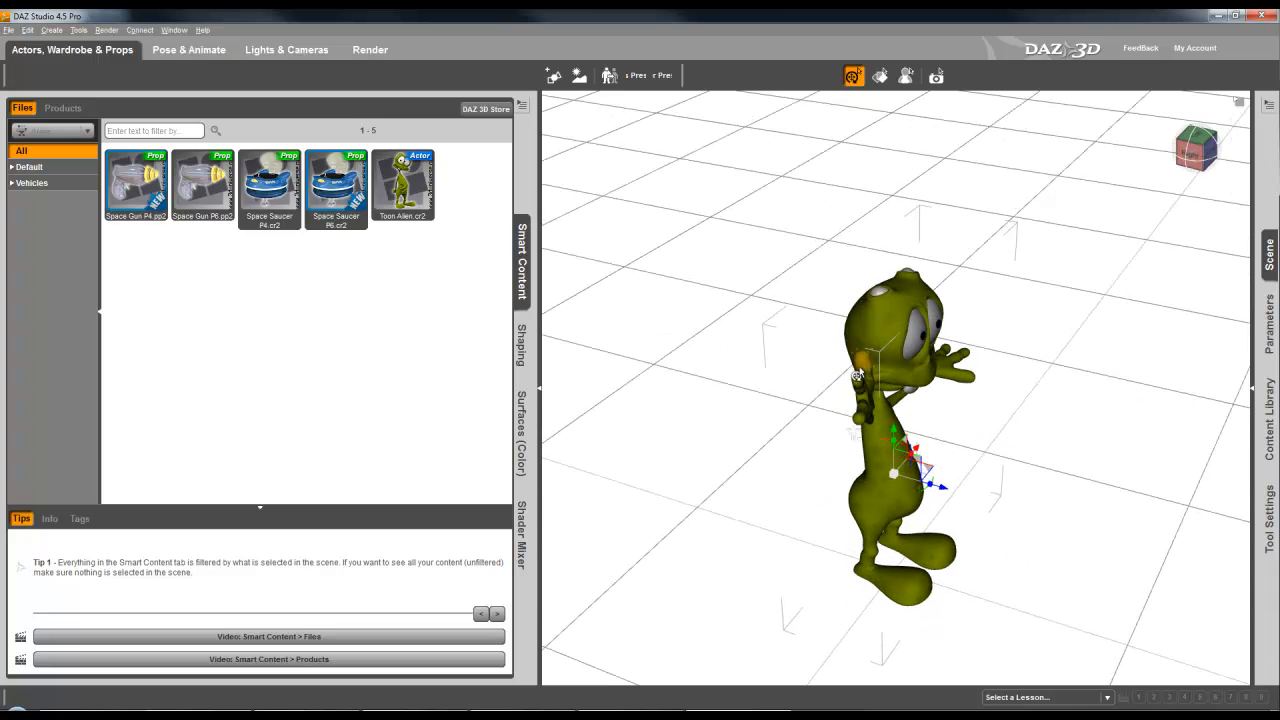
mouse_move(1205, 157)
mouse_down()
mouse_move(1174, 154)
mouse_move(1197, 152)
mouse_up()
Undo the first attempt at lowering the alien's left arm, and repose the arm to hang down beside its body.
drag(1047, 430, 996, 521)
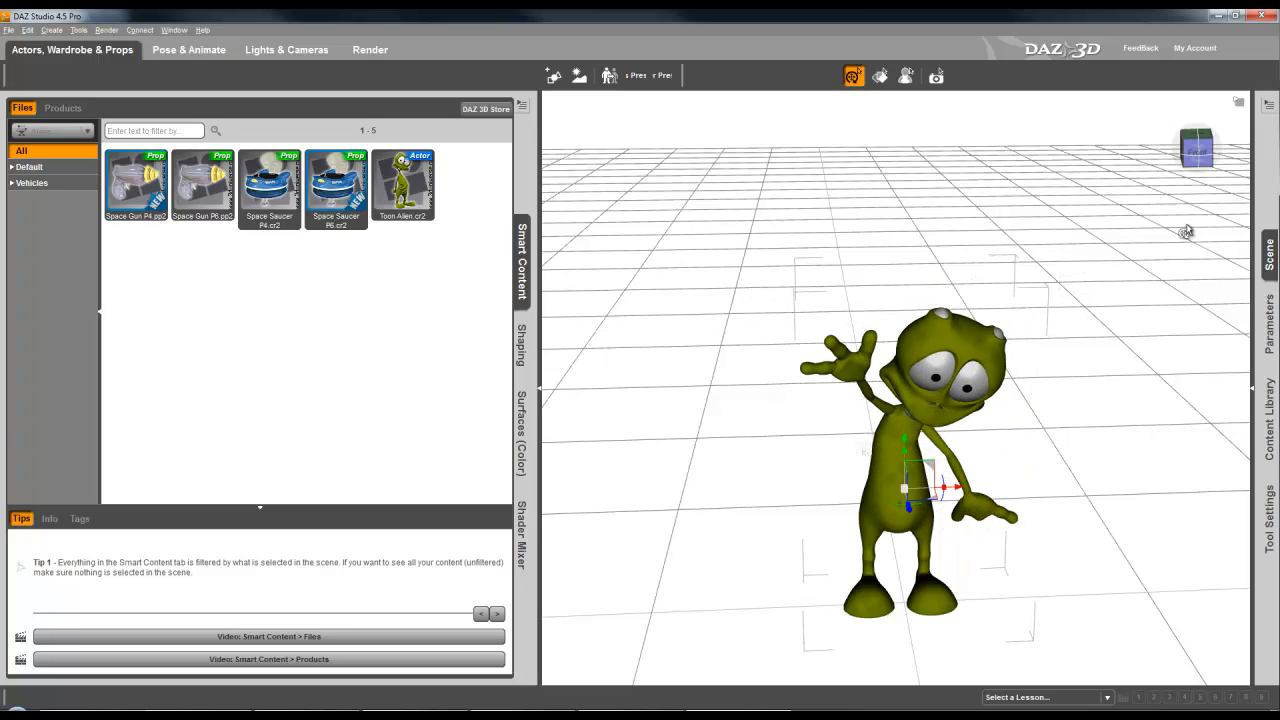
key(ctrl+z)
click(1063, 434)
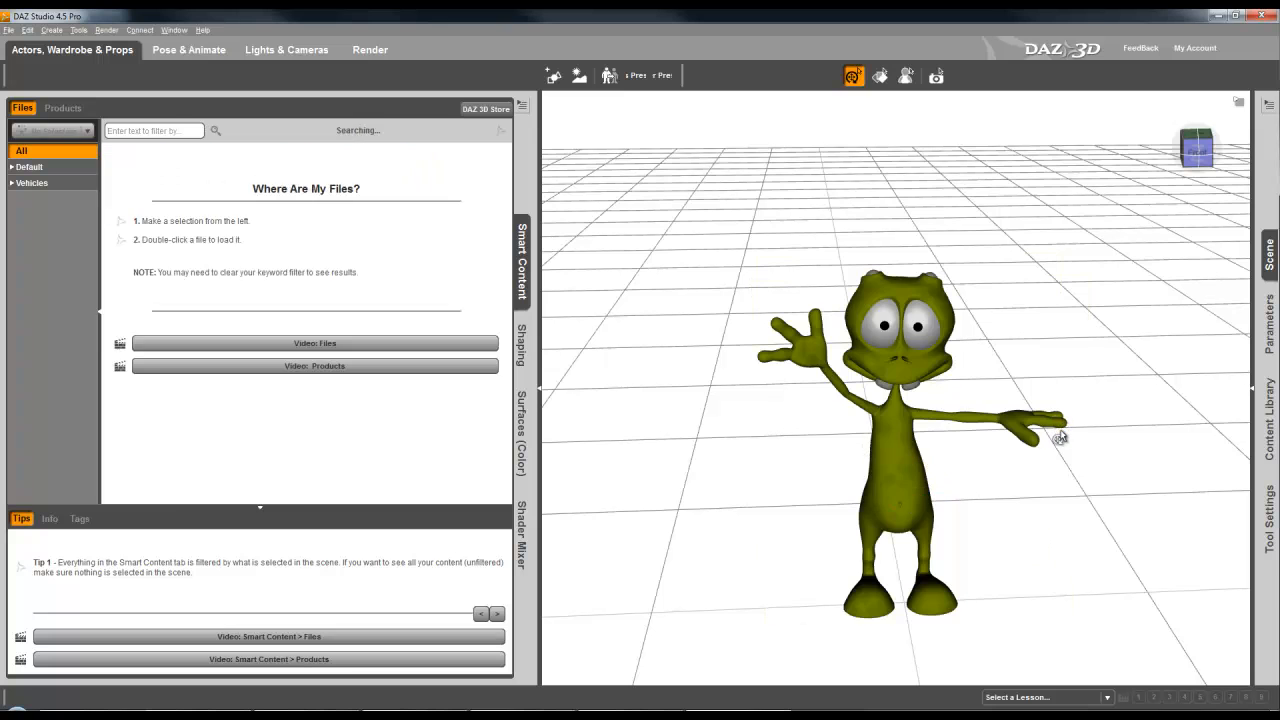
click(1054, 428)
drag(1062, 430, 951, 557)
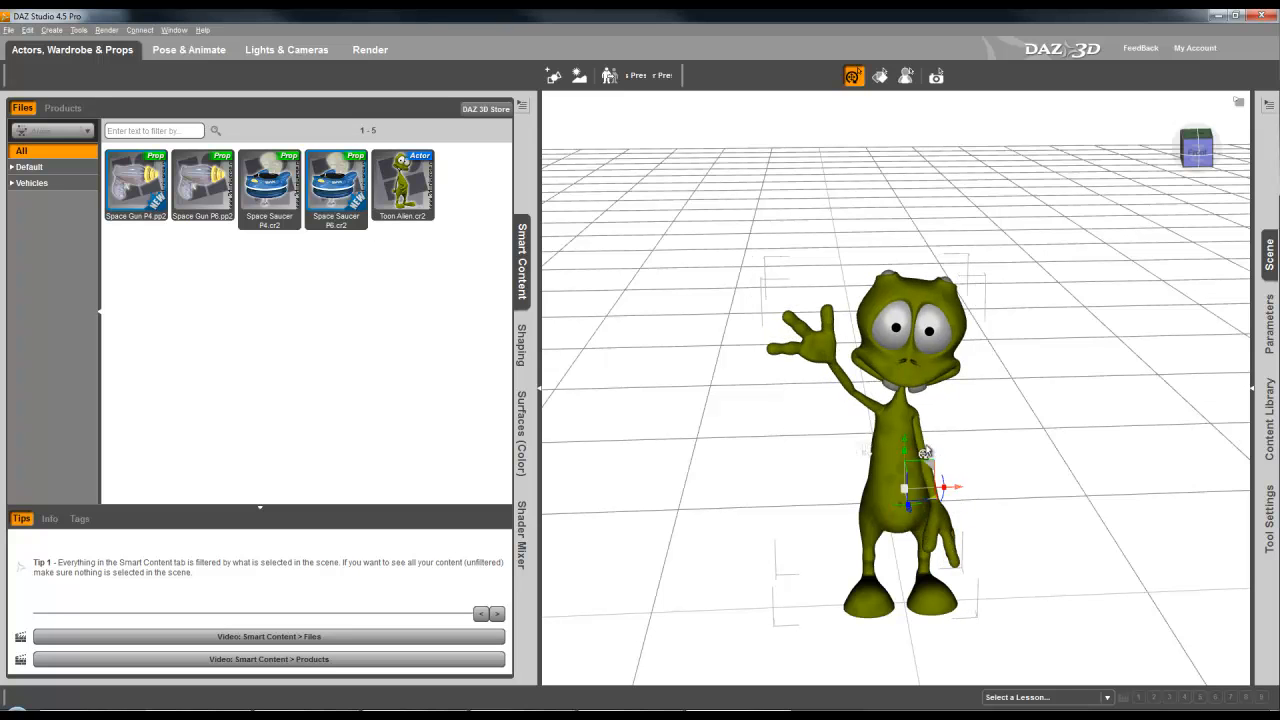
drag(928, 466, 920, 511)
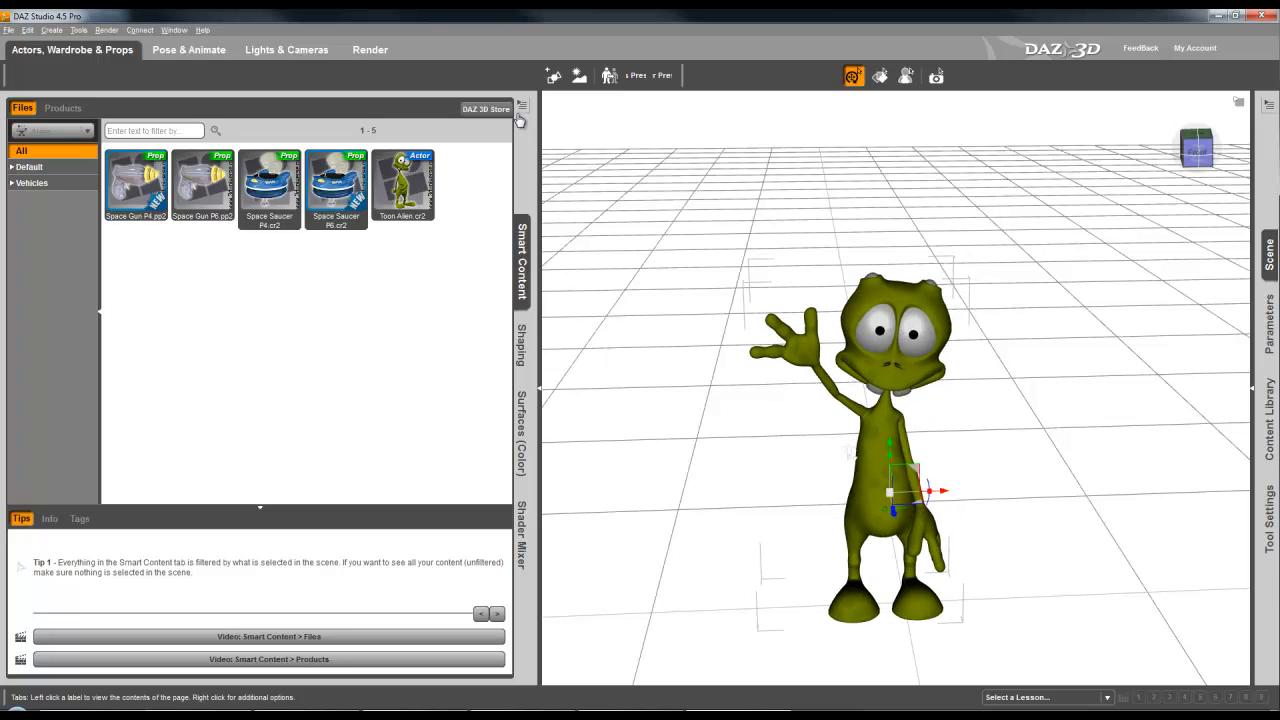
drag(1199, 153, 1223, 418)
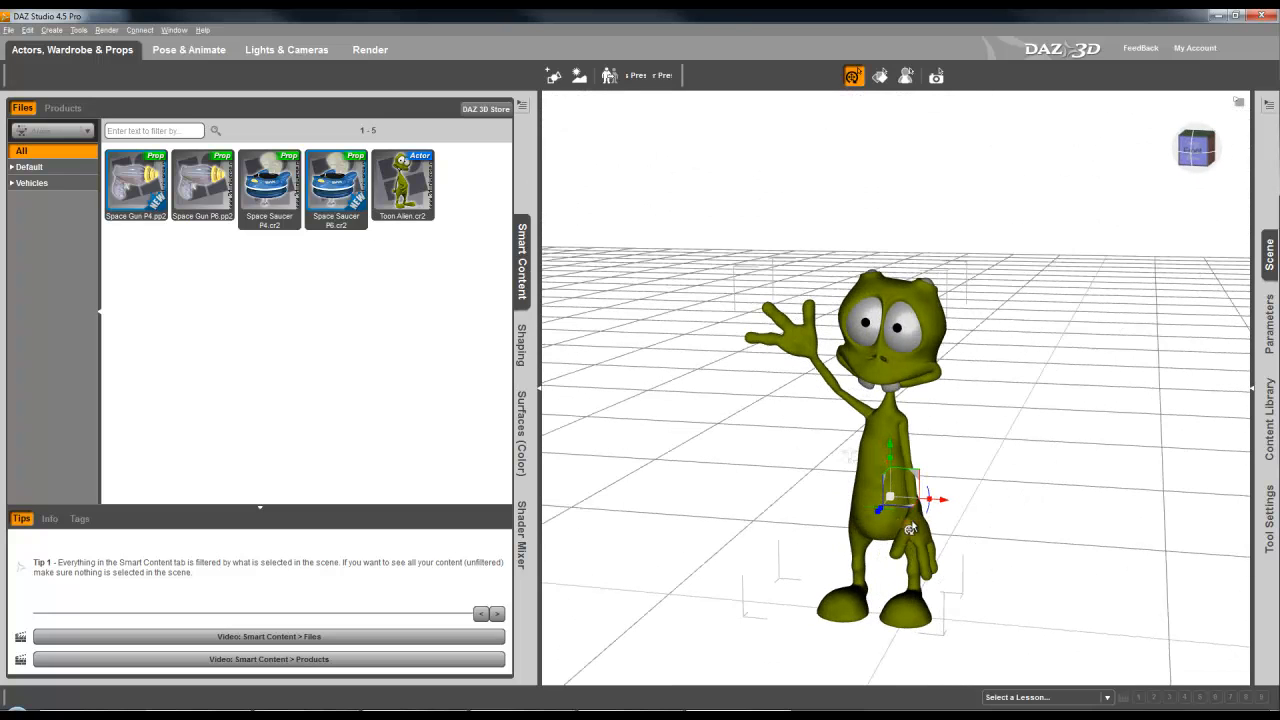
drag(916, 530, 918, 520)
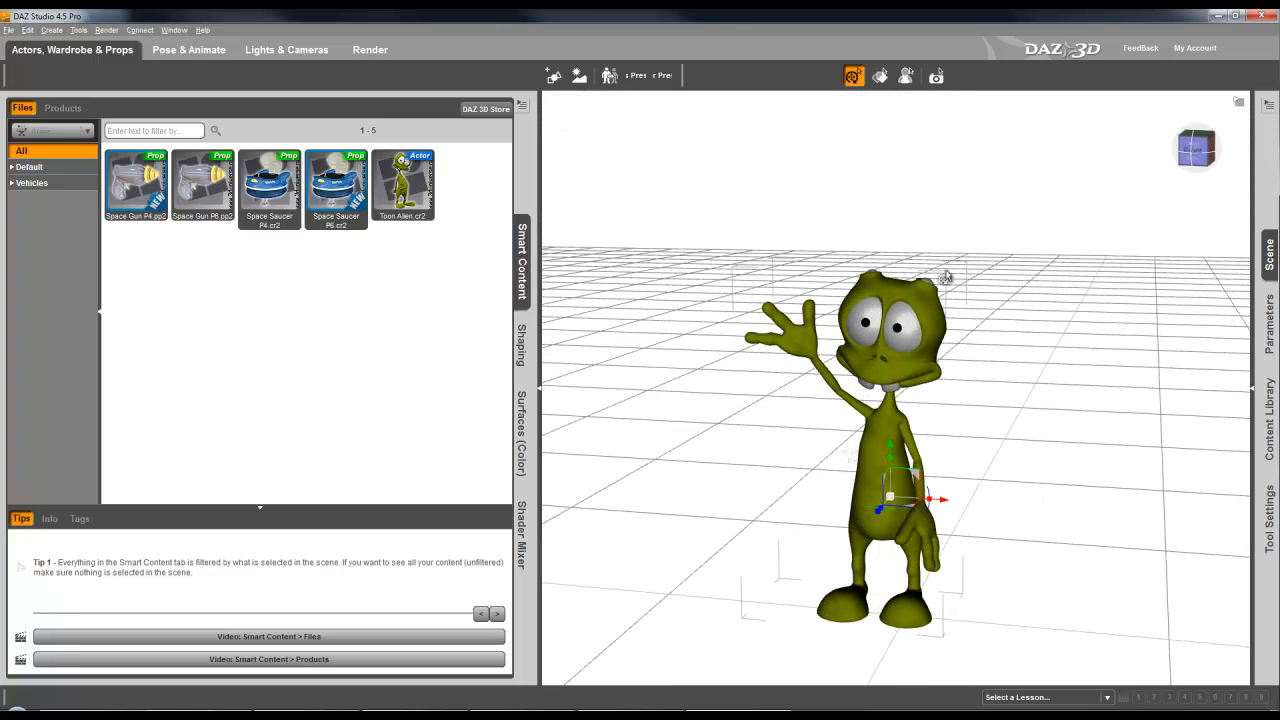
Tilt the alien's head back so that its face looks upward.
drag(1191, 148, 1171, 166)
drag(893, 336, 919, 332)
click(1196, 147)
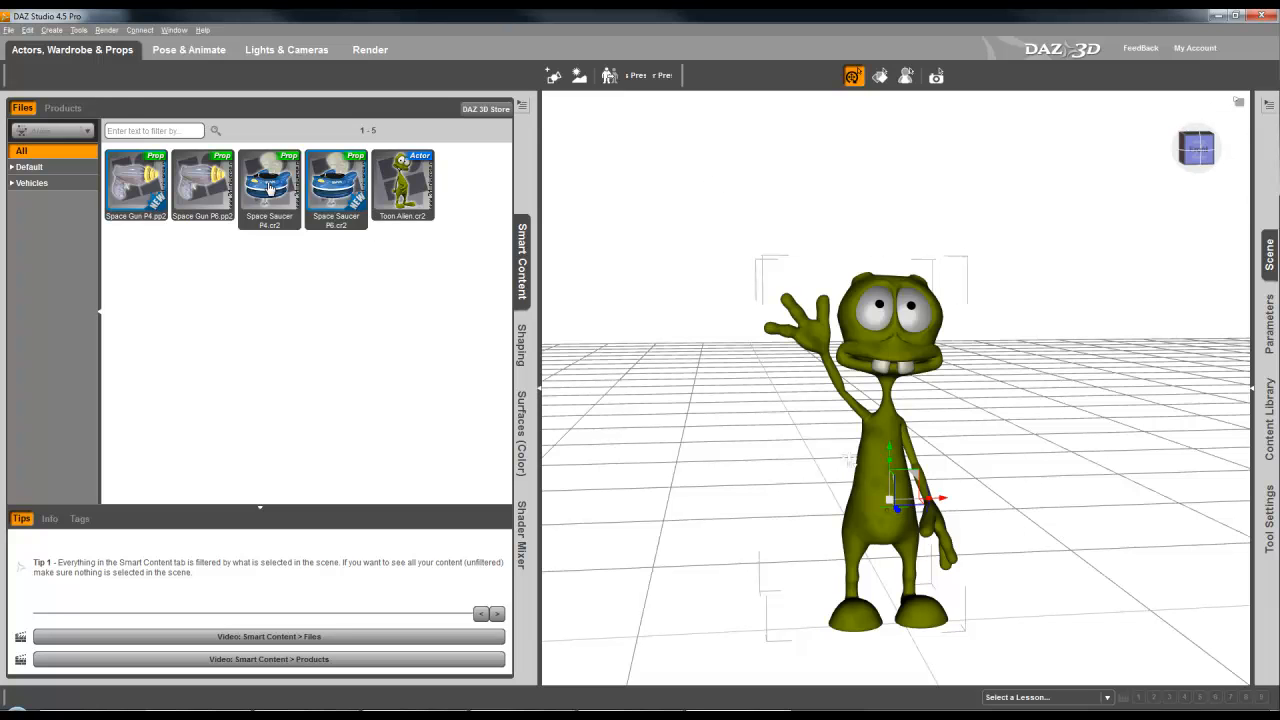
Send the posed alien to Bryce and select it by its family, Family 21.
click(8, 30)
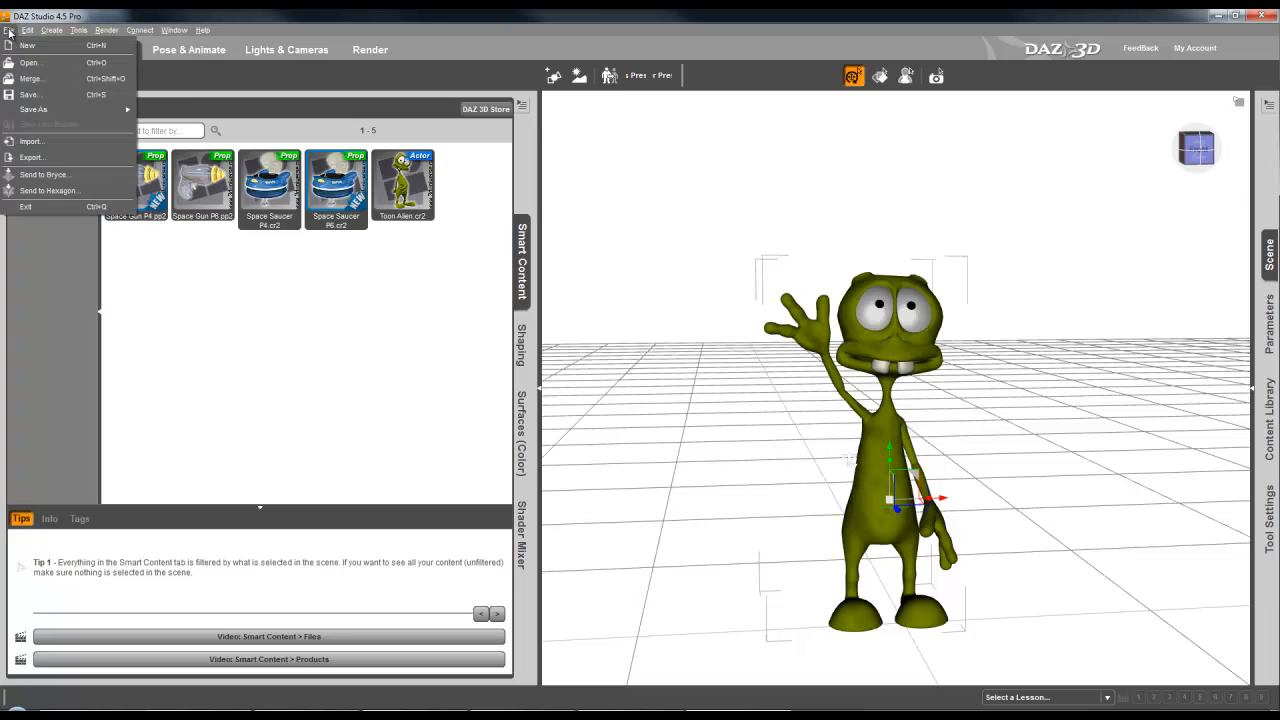
click(31, 191)
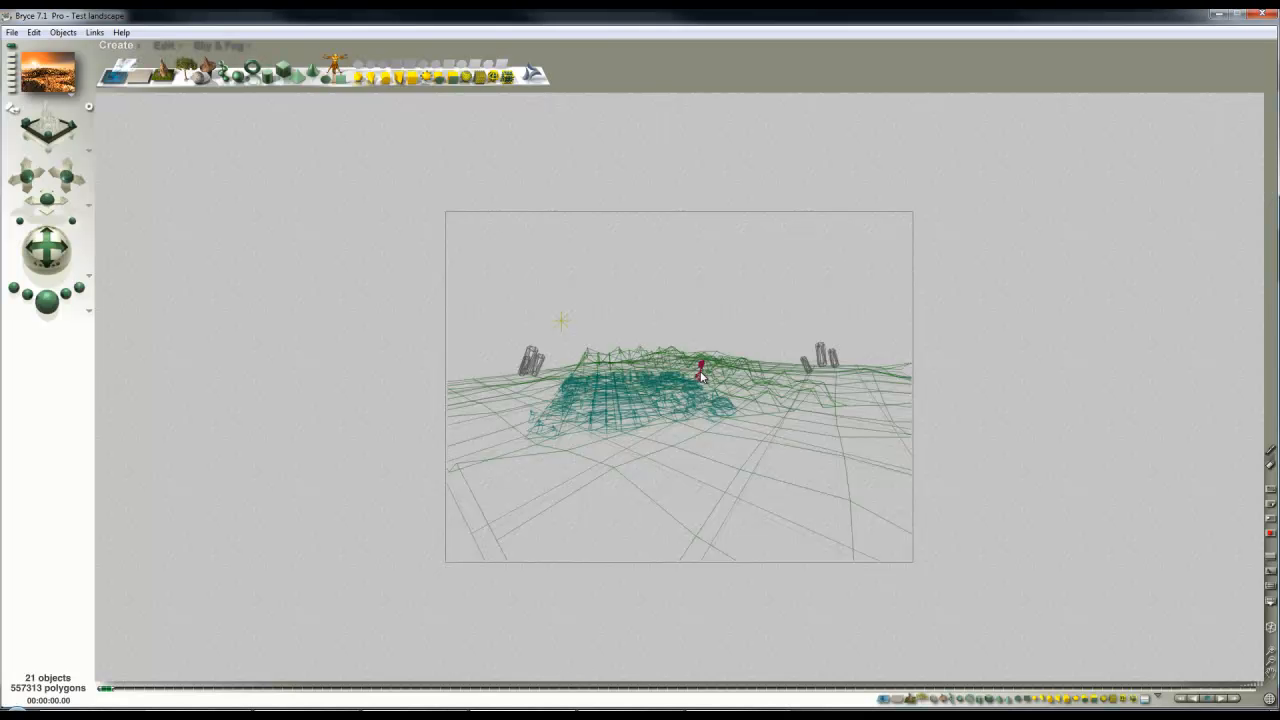
click(1160, 698)
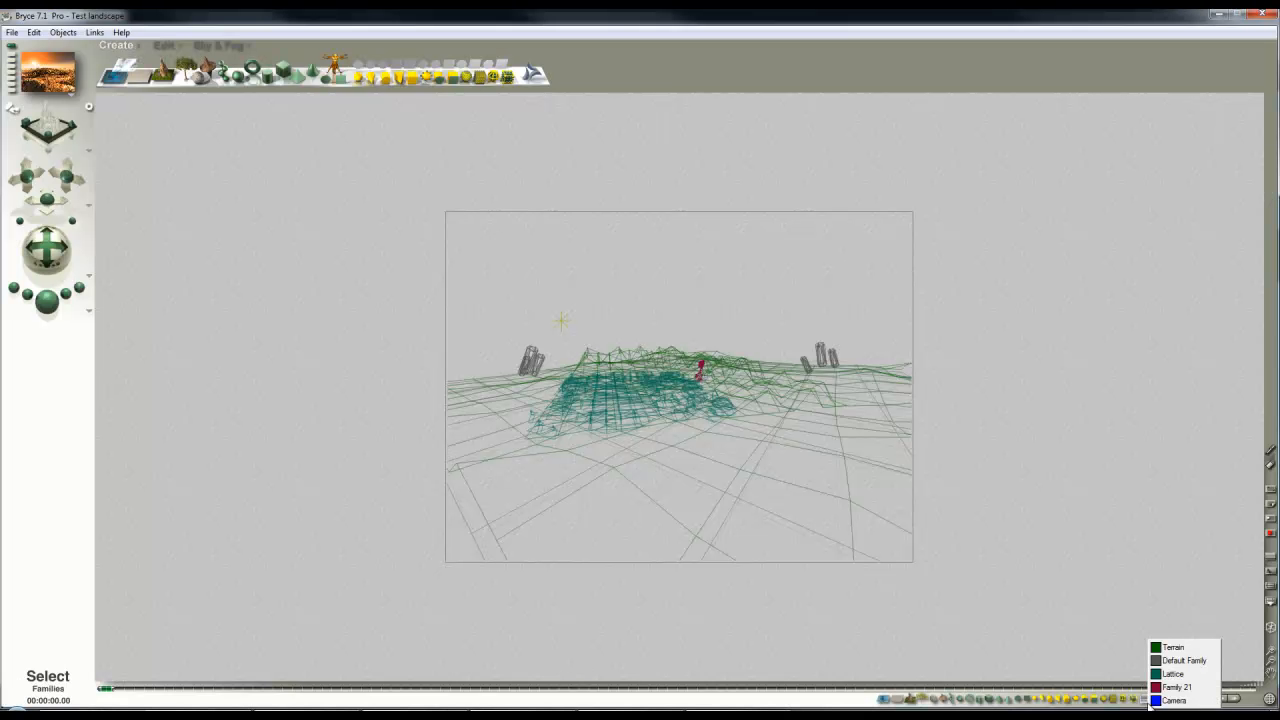
click(1165, 688)
Using the top view, move the alien beside the rock lattice near the camera and rotate it to face the camera.
click(164, 45)
drag(205, 88, 201, 88)
key(2)
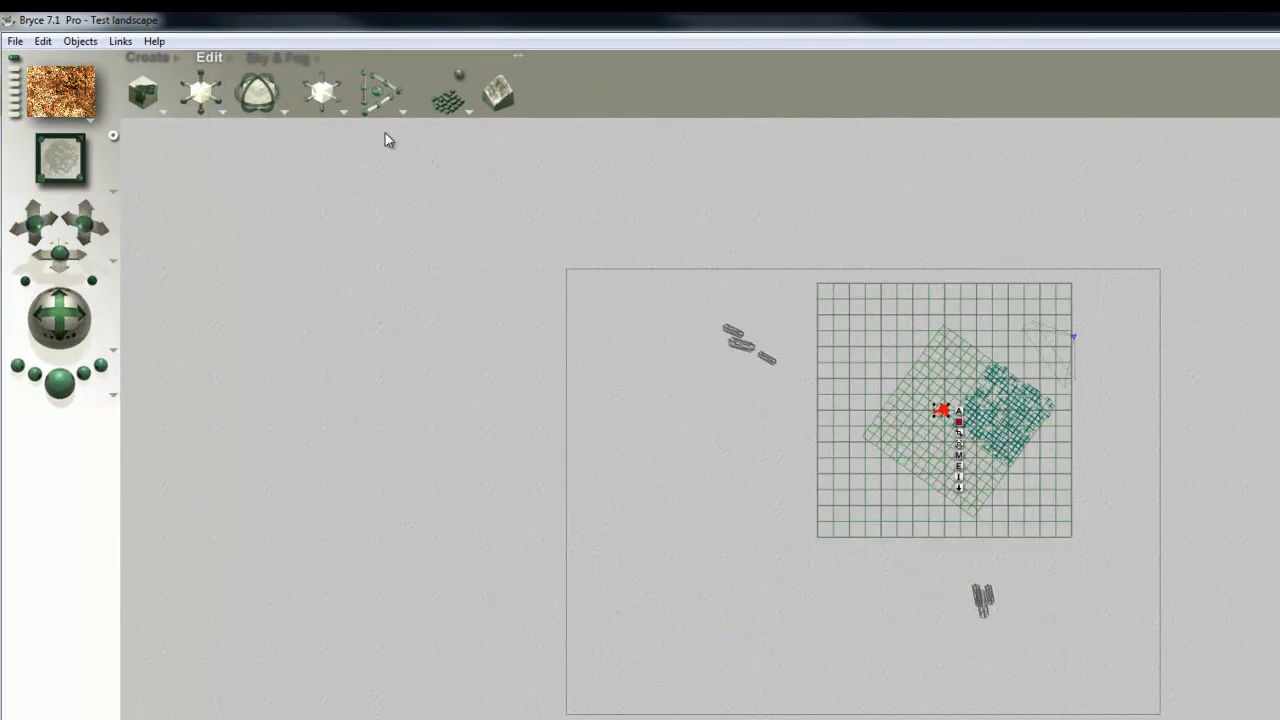
drag(330, 86, 354, 96)
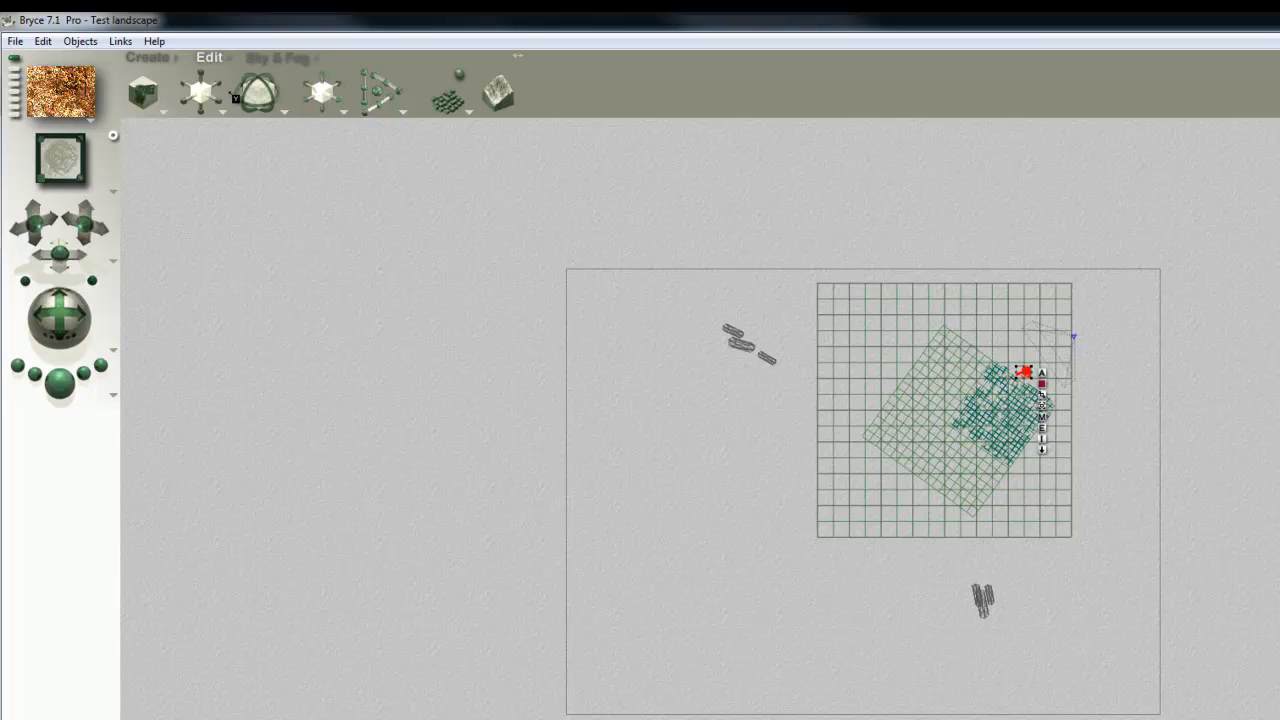
drag(272, 110, 256, 103)
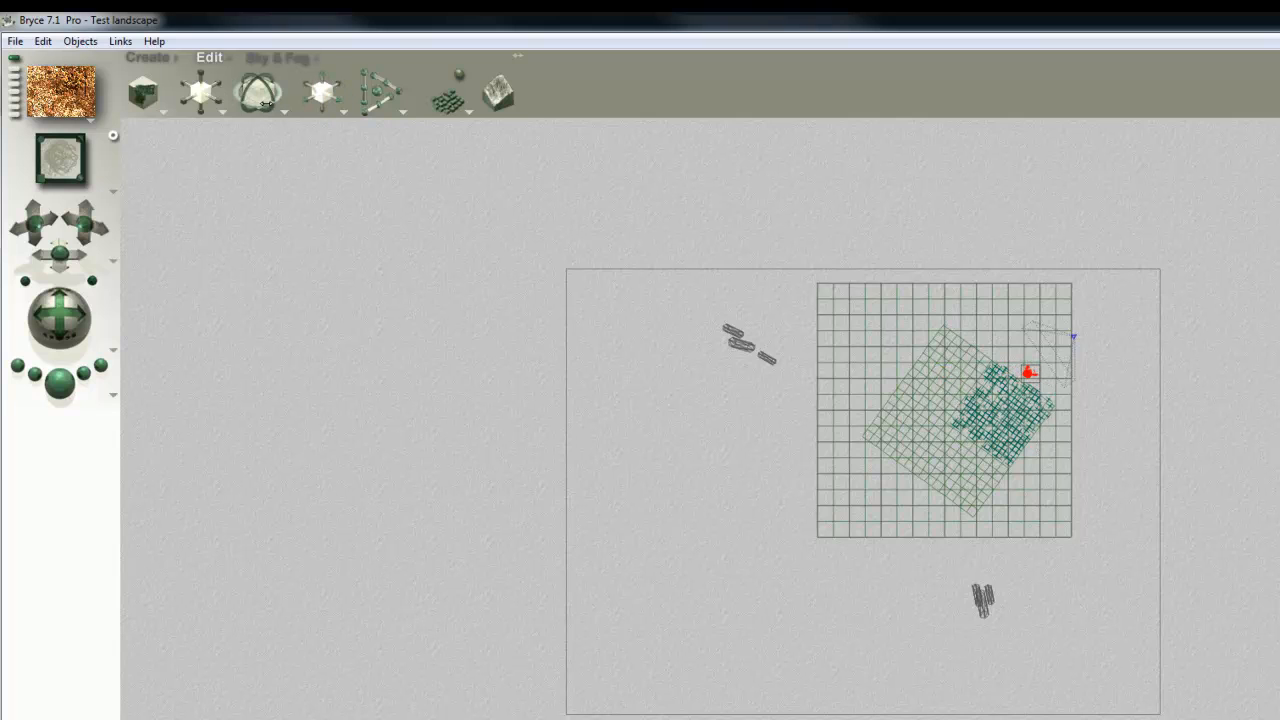
key(1)
mouse_move(332, 98)
mouse_down()
mouse_move(313, 102)
mouse_move(336, 96)
mouse_up()
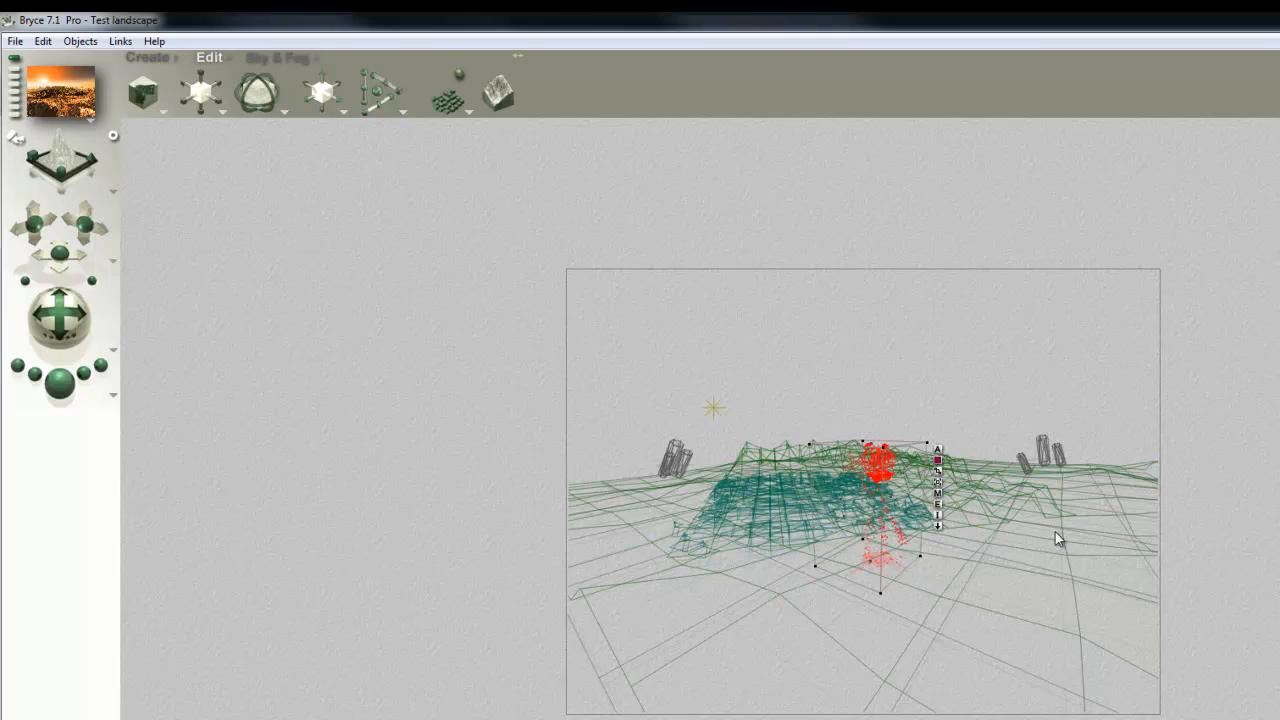
Raise the camera and angle it down so that the alien and the rock lattice are framed from above.
drag(92, 281, 81, 305)
drag(87, 226, 94, 250)
drag(60, 322, 67, 300)
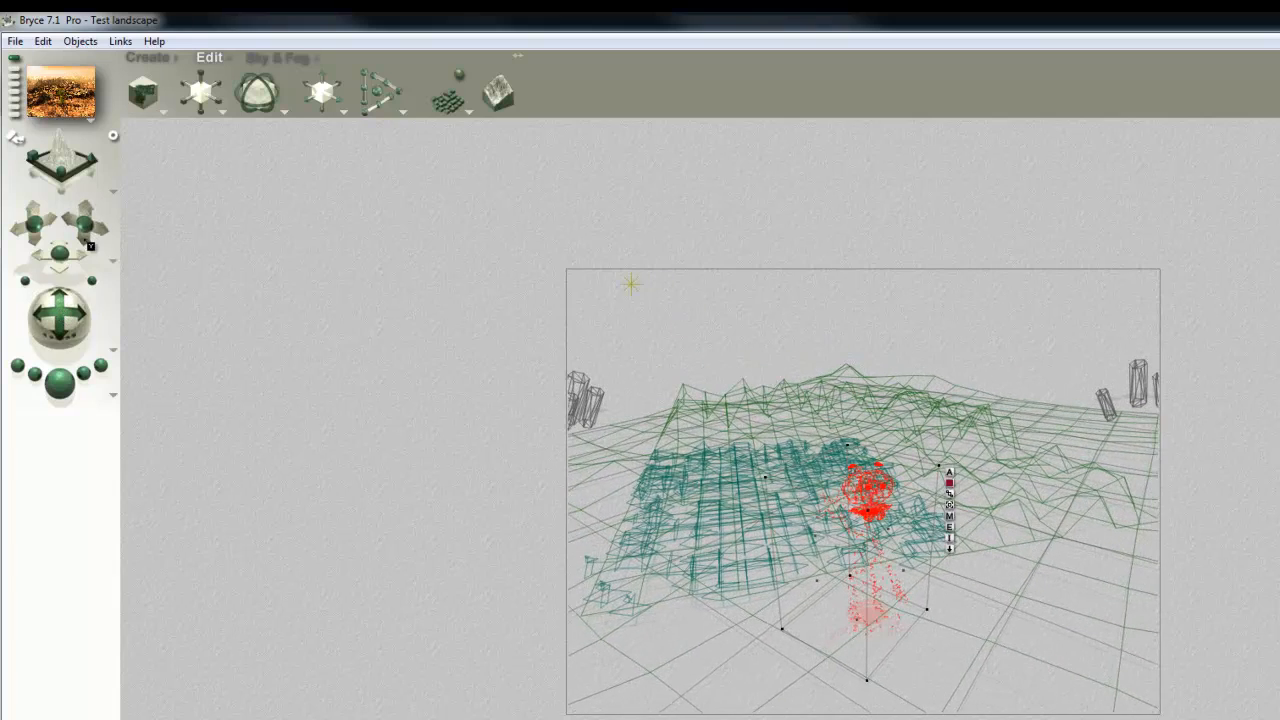
drag(60, 252, 61, 253)
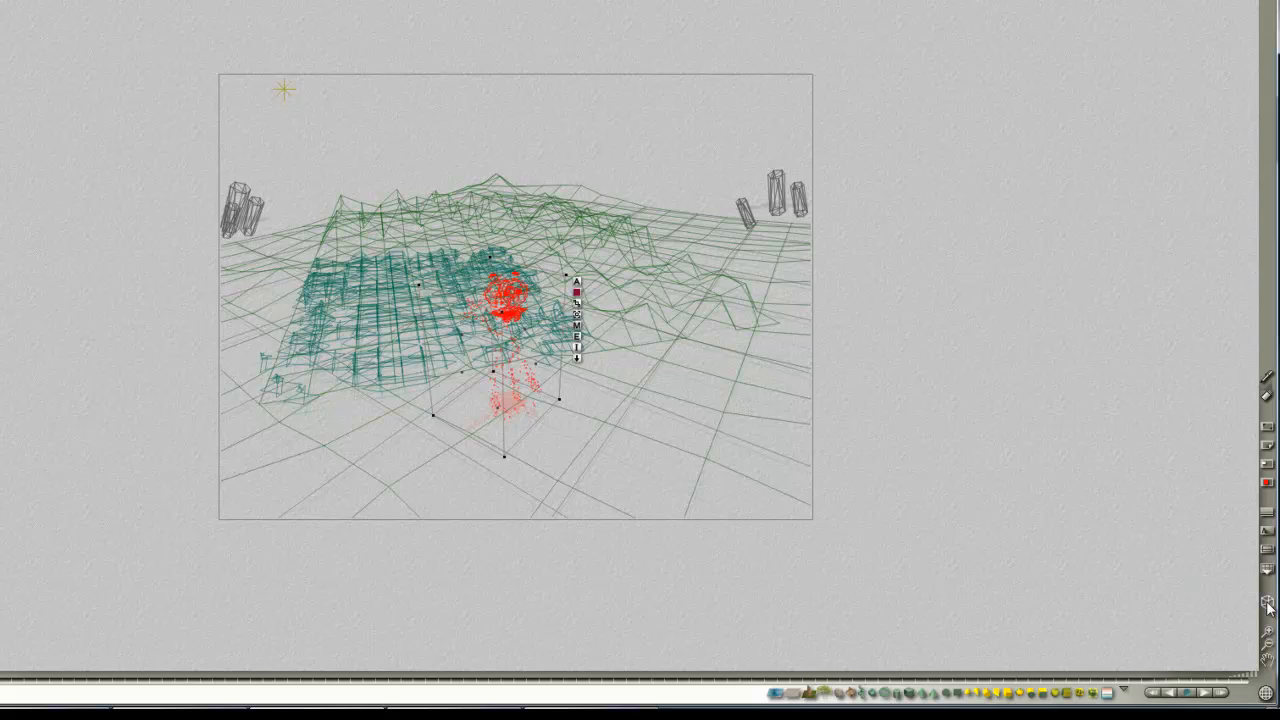
Switch the display mode to Textured Shaded and move the sun so that it lights the alien from the front.
click(1268, 604)
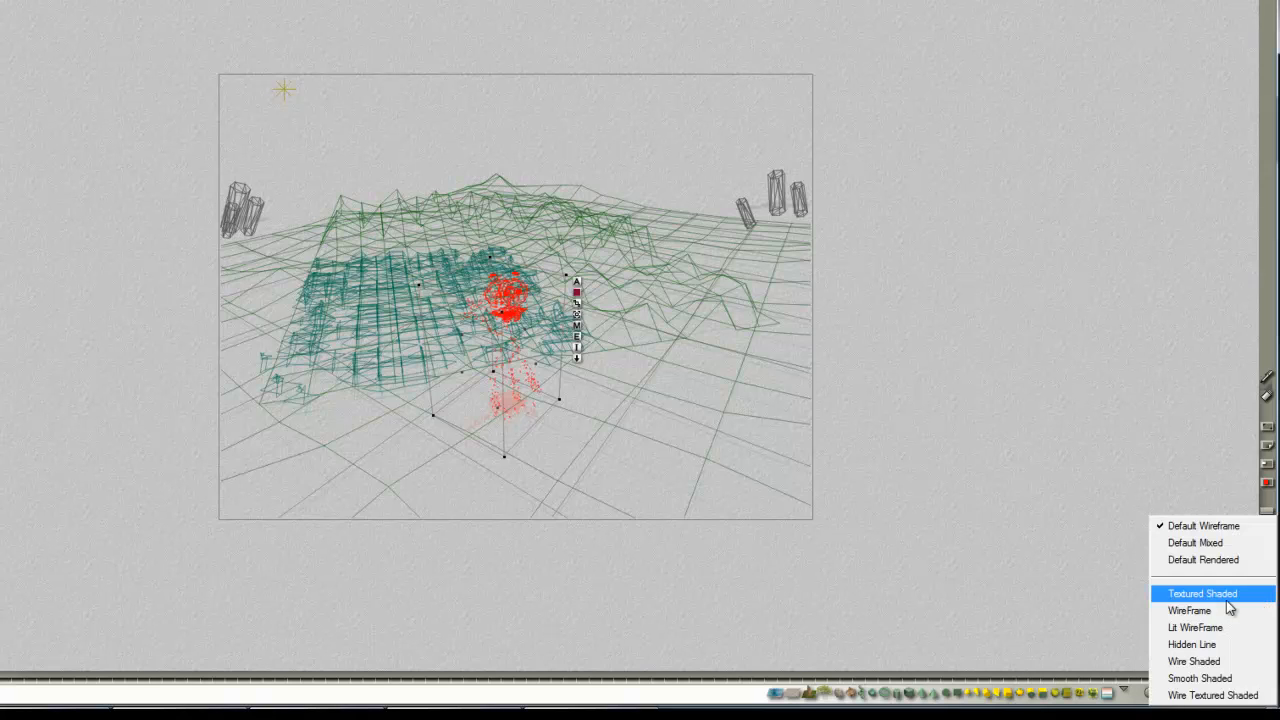
click(1184, 594)
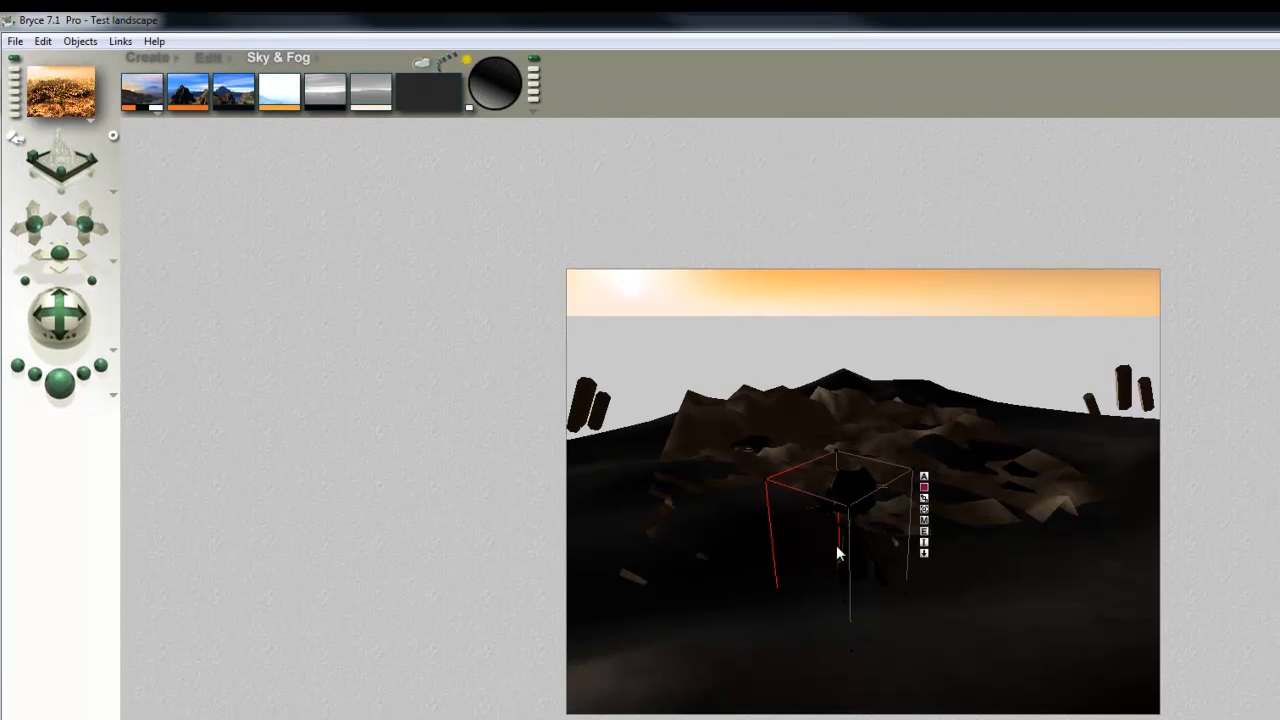
mouse_move(487, 96)
mouse_down()
mouse_move(495, 78)
mouse_move(494, 90)
mouse_up()
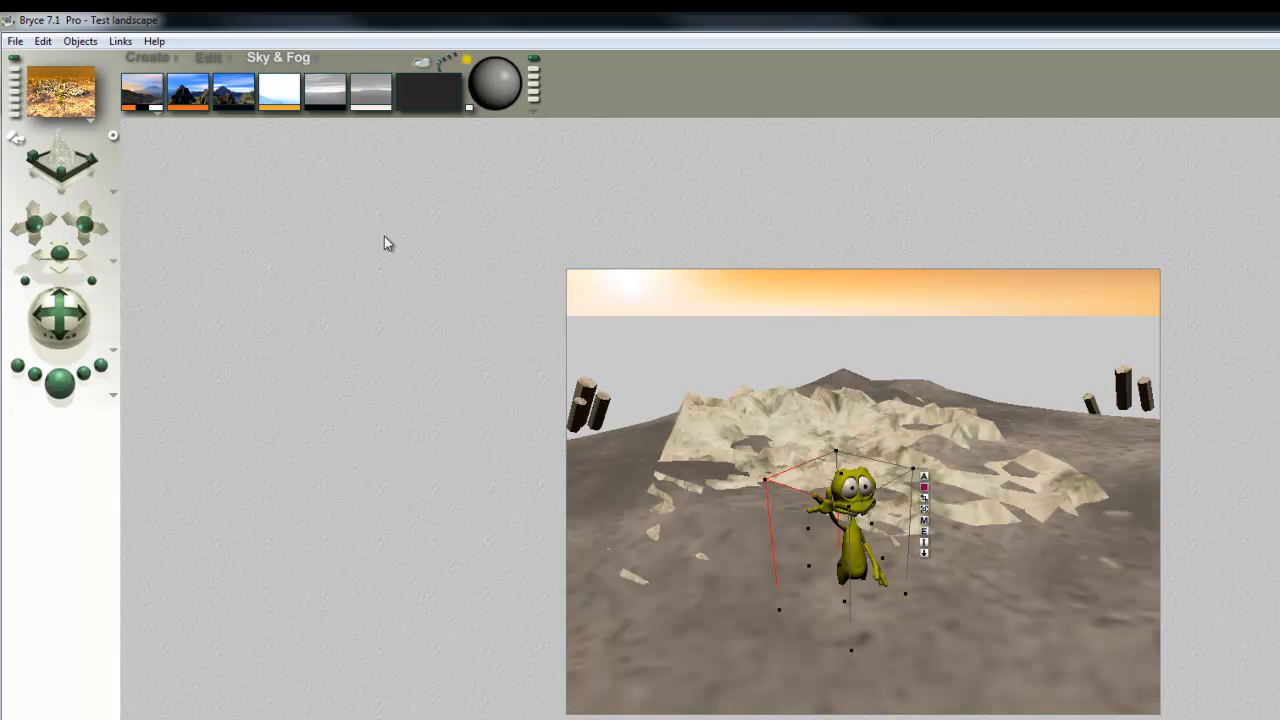
Raise the alien until its feet clear the ground and rotate it to face the camera directly.
click(211, 60)
drag(324, 82, 325, 79)
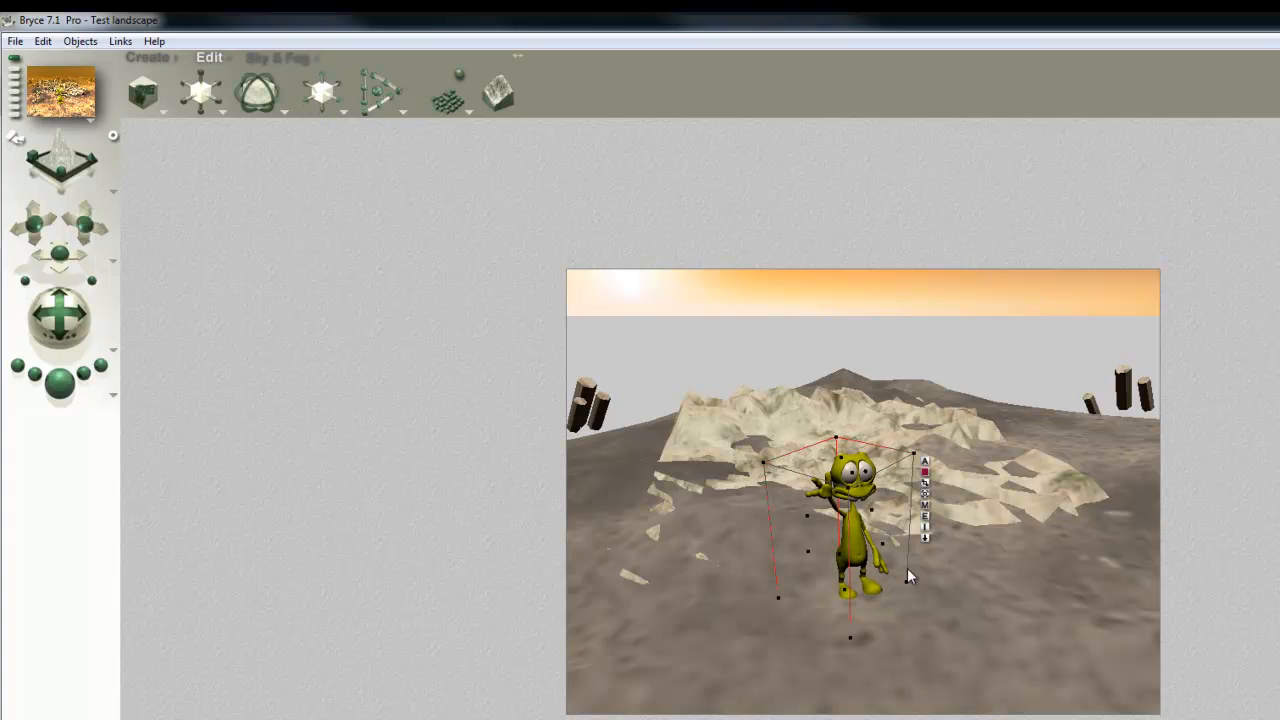
drag(256, 103, 263, 103)
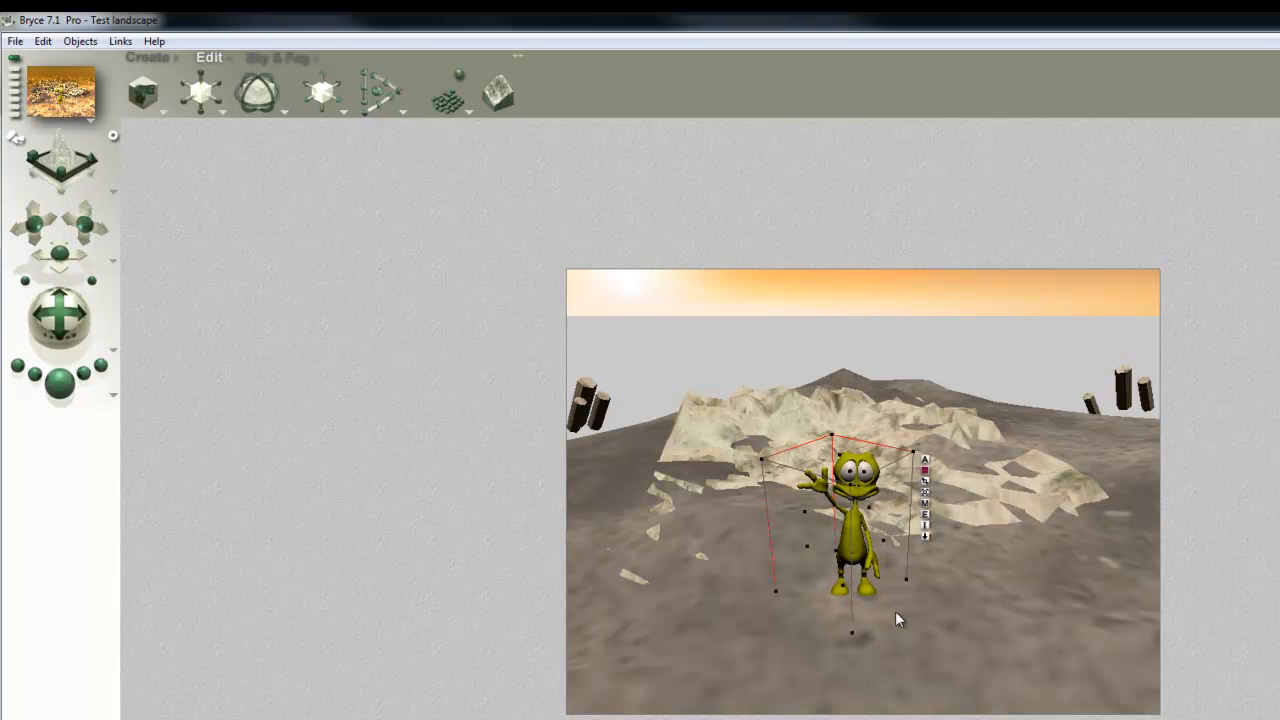
Render a small region around the alien's body and feet to check how it meets the ground.
key(Escape)
drag(908, 617, 788, 511)
click(778, 537)
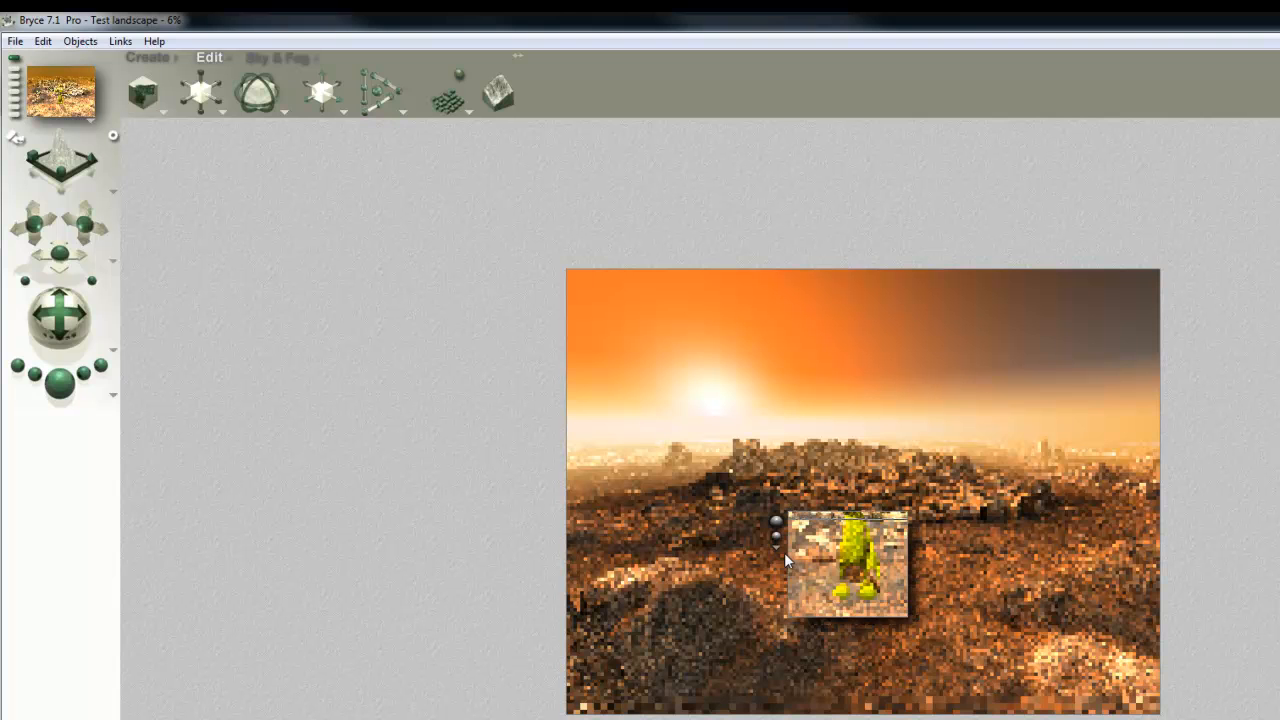
click(766, 519)
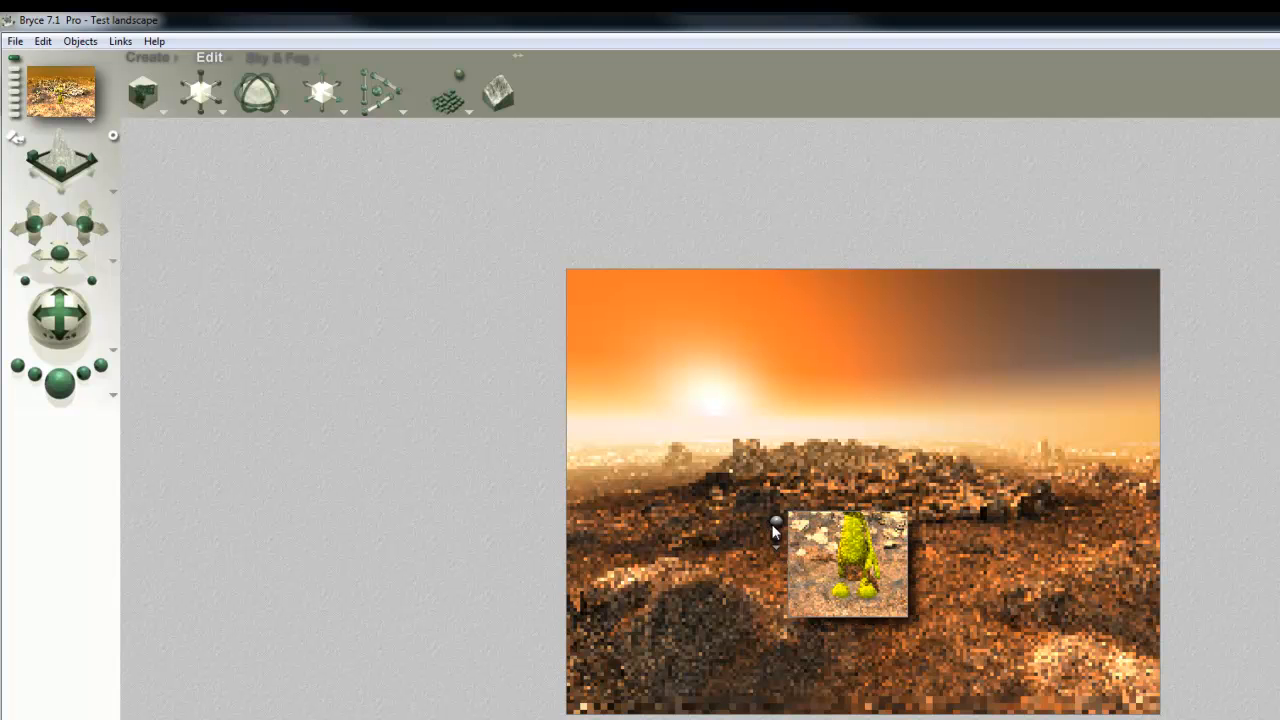
Adjust the camera's height and tilt to frame the alien lower in the picture, and render the scene.
key(Escape)
drag(85, 225, 85, 208)
drag(62, 317, 64, 313)
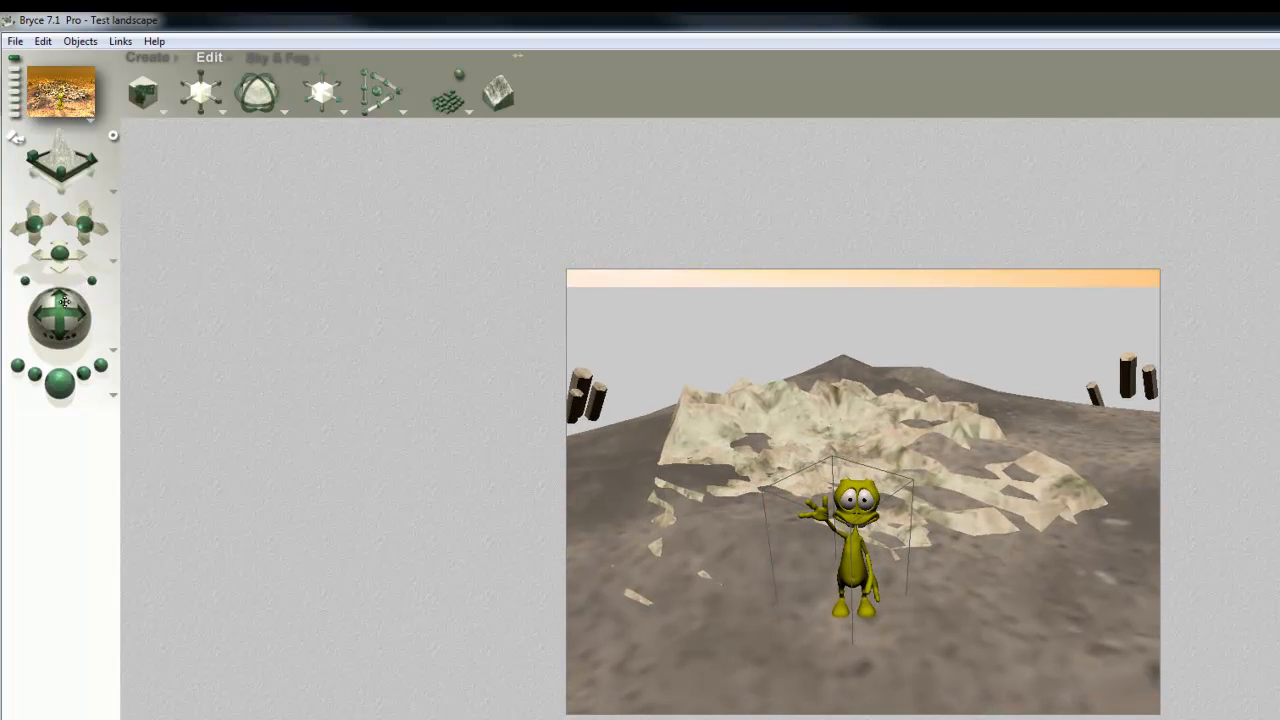
click(70, 393)
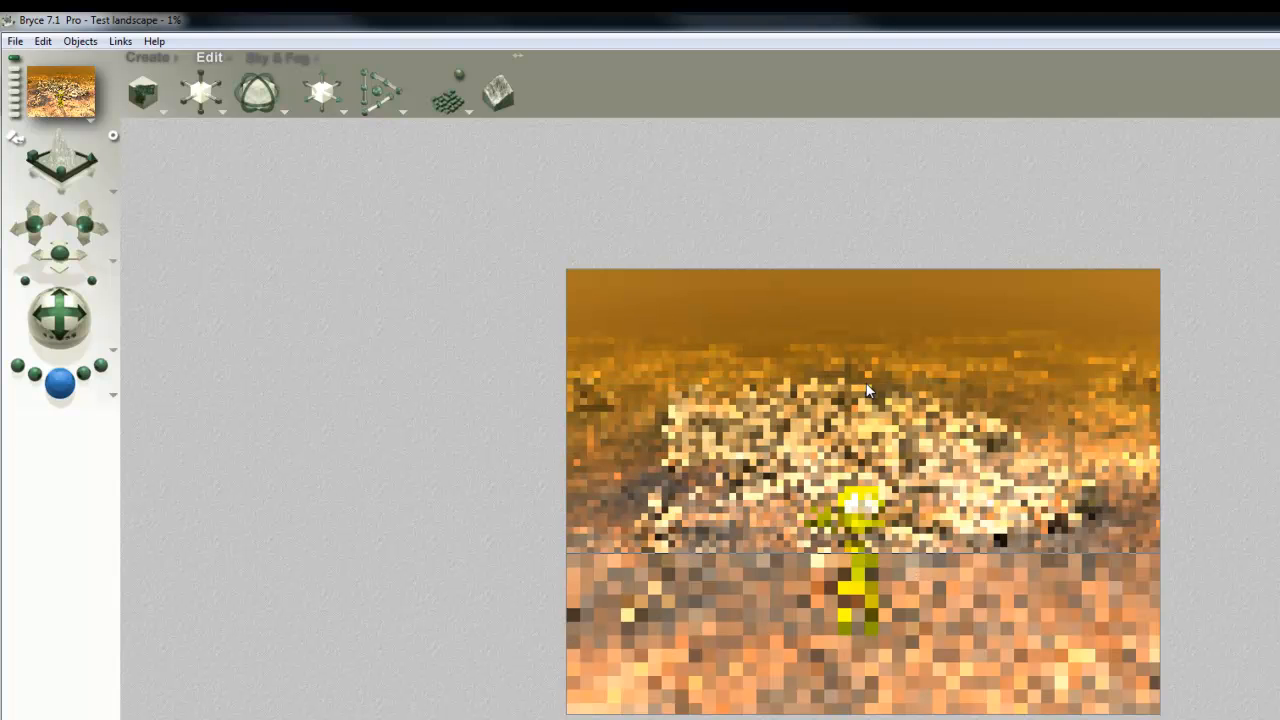
Move the sun behind the alien, render the scene and refine the render of the alien's head.
click(270, 59)
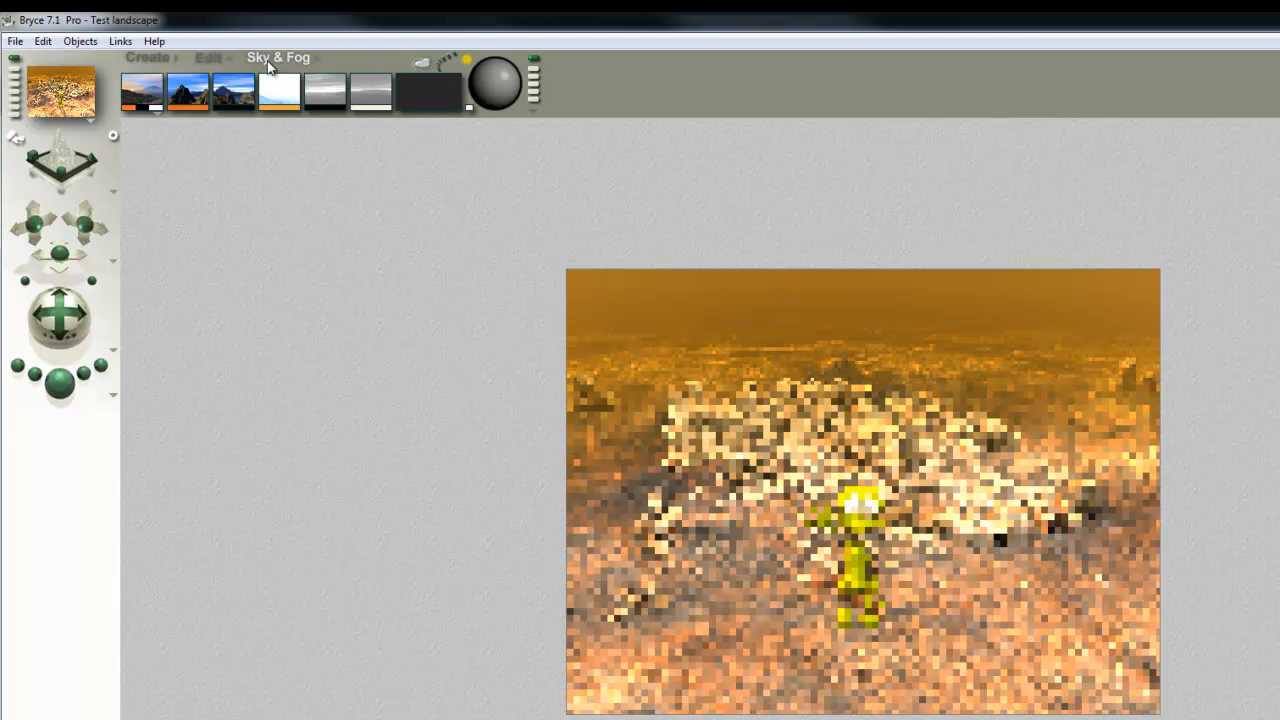
click(500, 74)
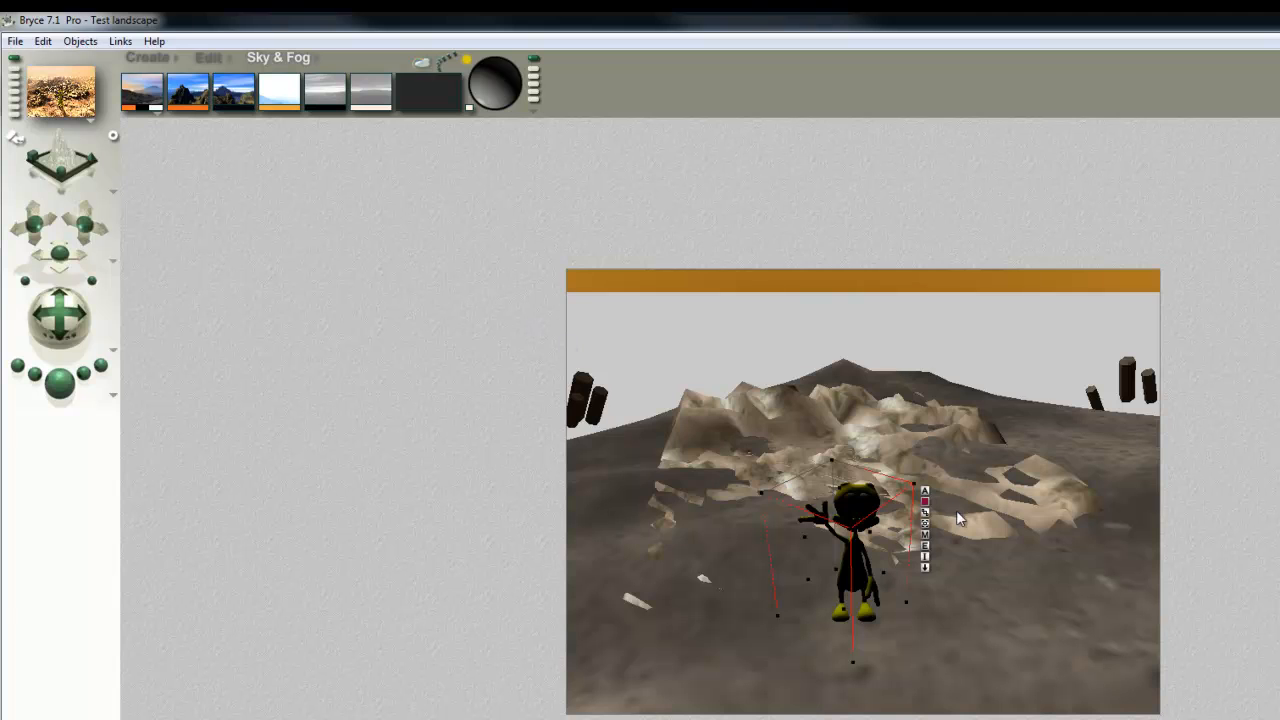
click(60, 386)
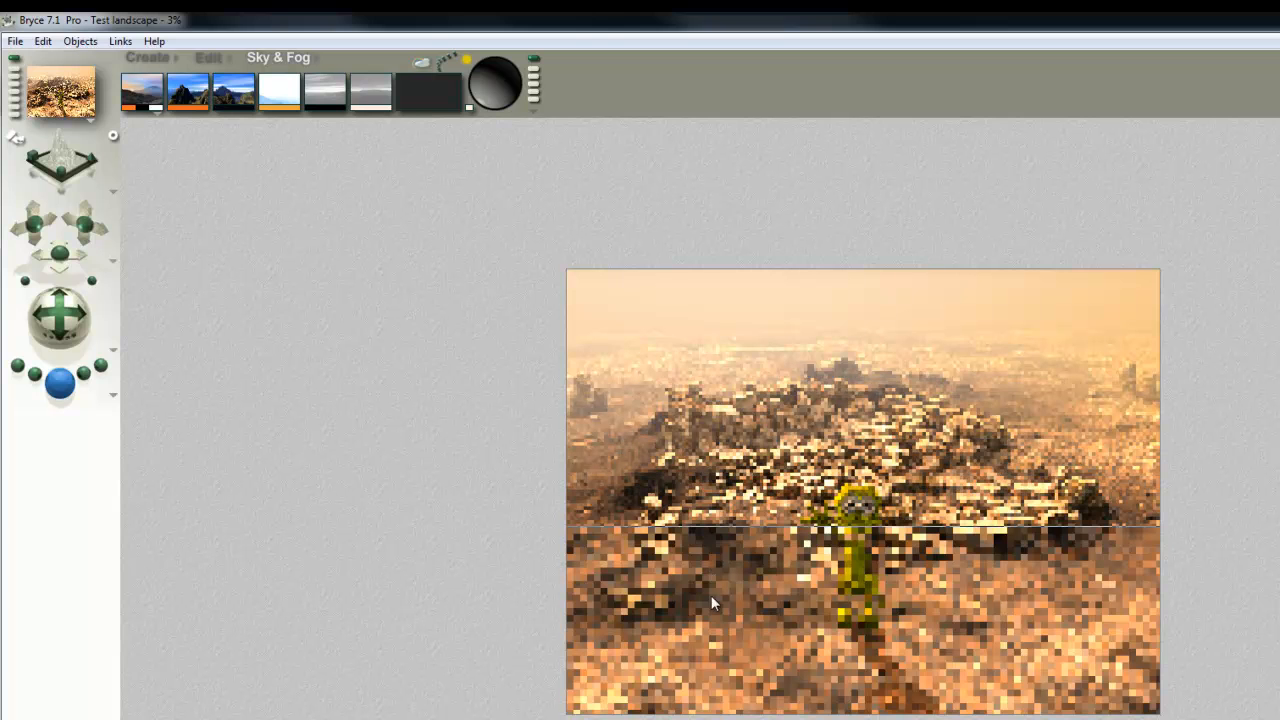
click(852, 505)
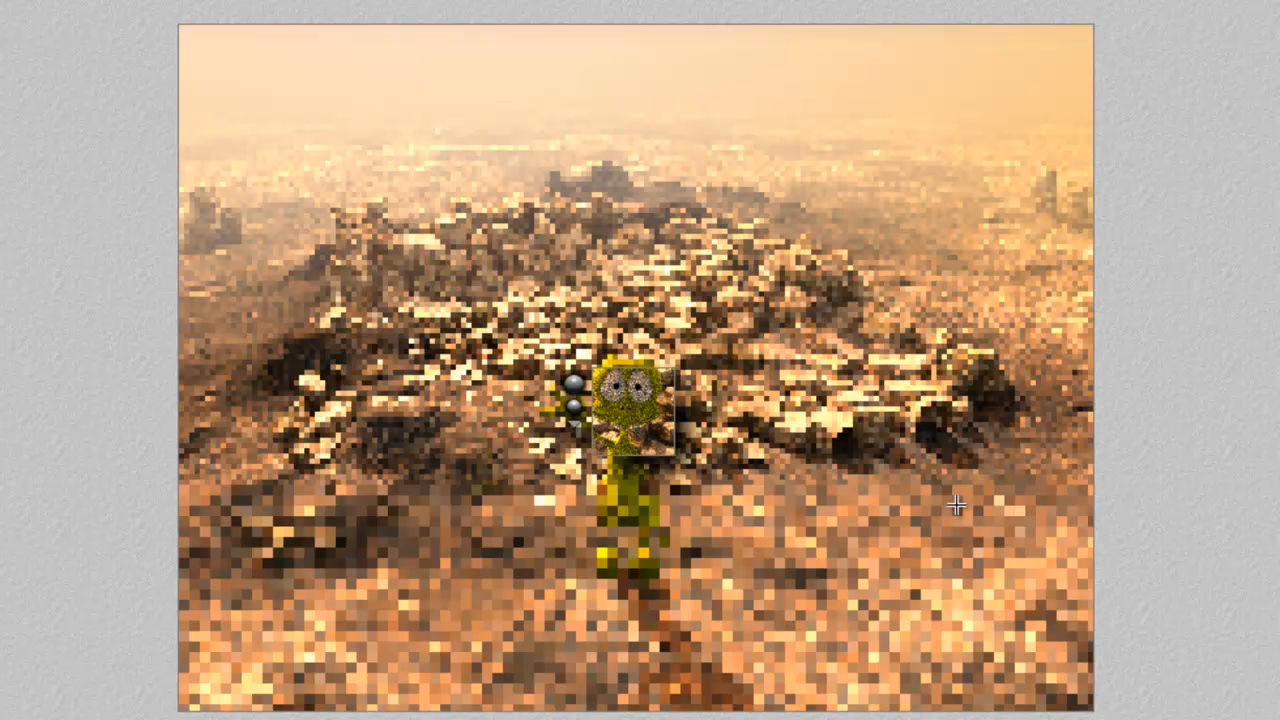
click(946, 452)
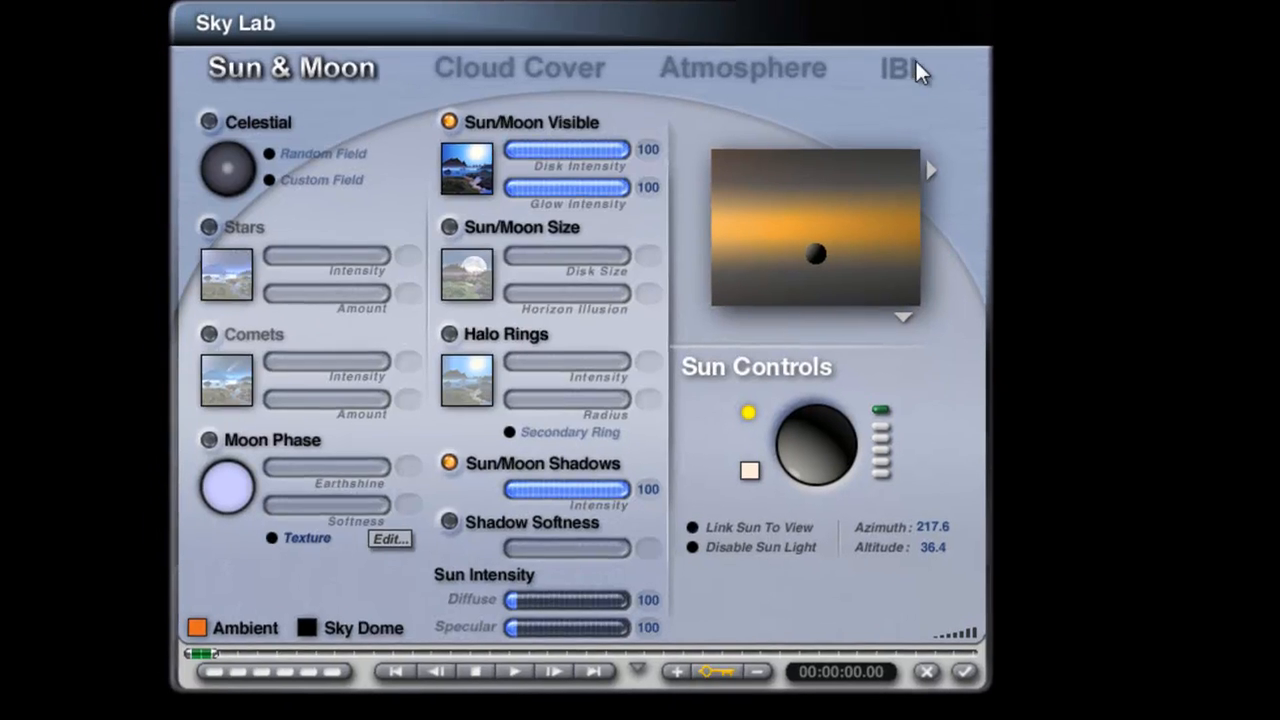
Try to set the HDRI Effect to 0 and turn off the HDRI image in the sky's IBL settings.
click(915, 60)
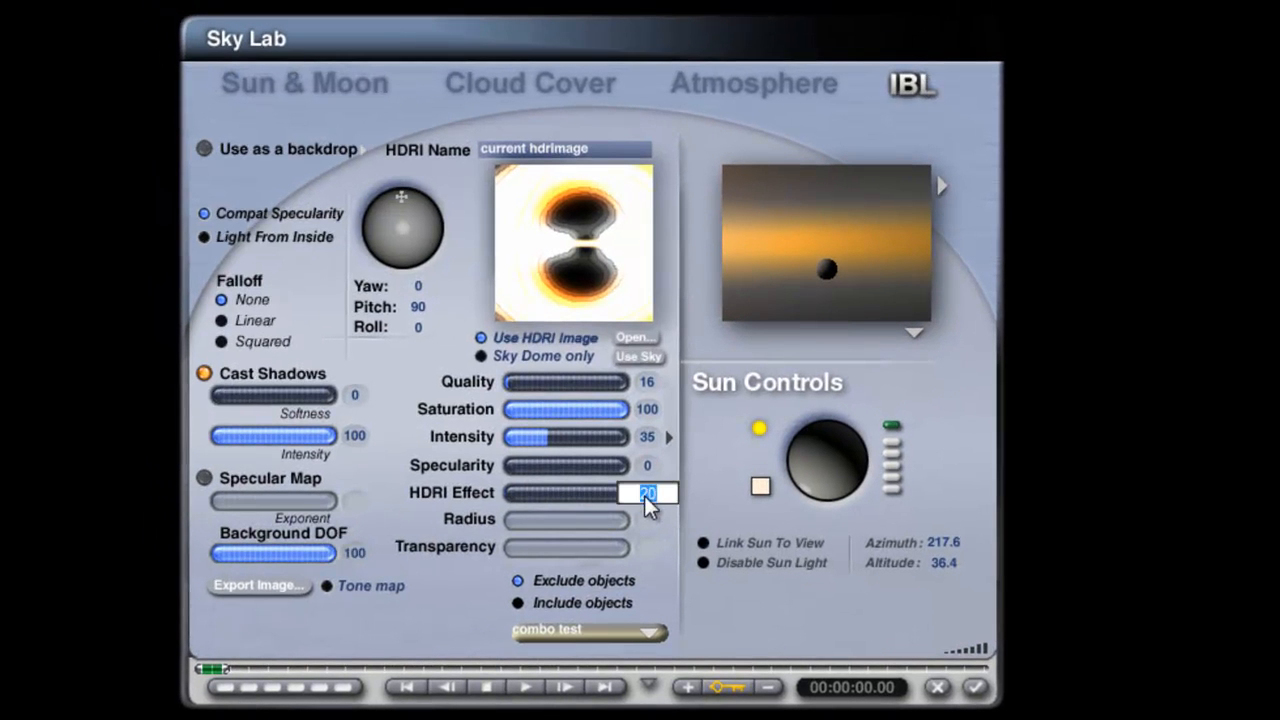
text(0)
key(Return)
click(480, 339)
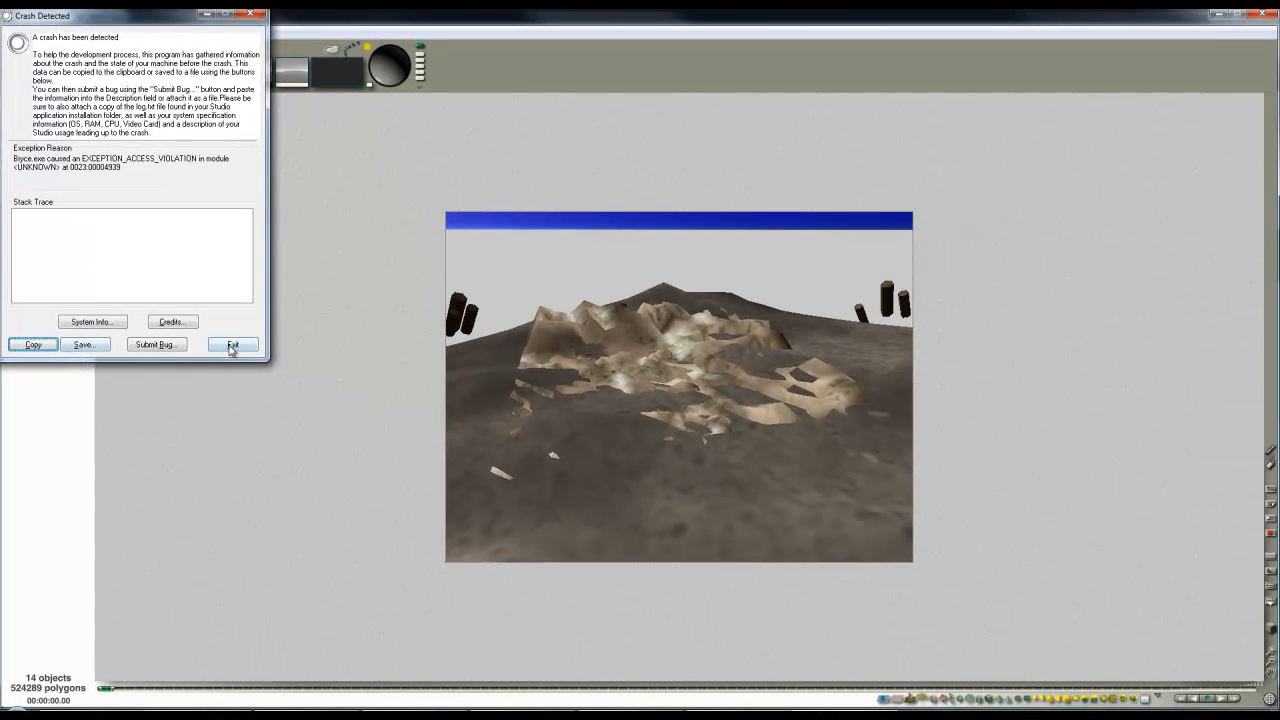
click(231, 346)
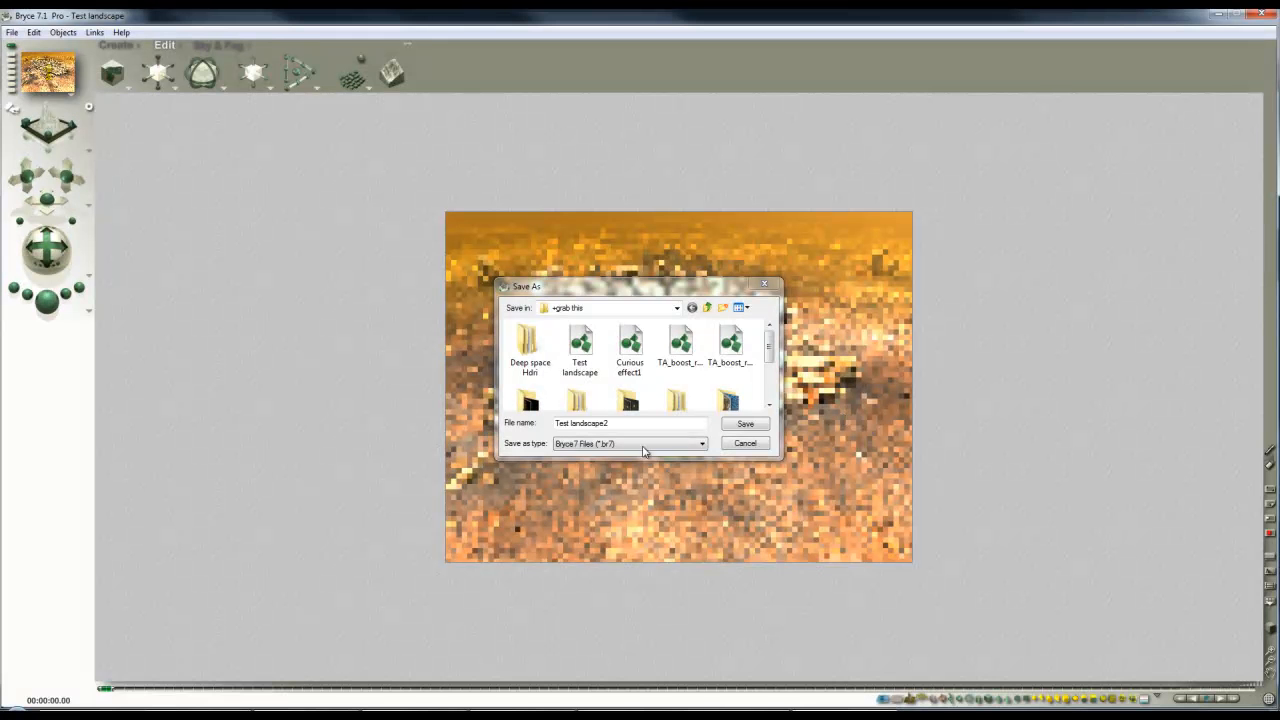
Save the scene as Test landscape2 and switch the display mode to Default Wireframe.
click(745, 424)
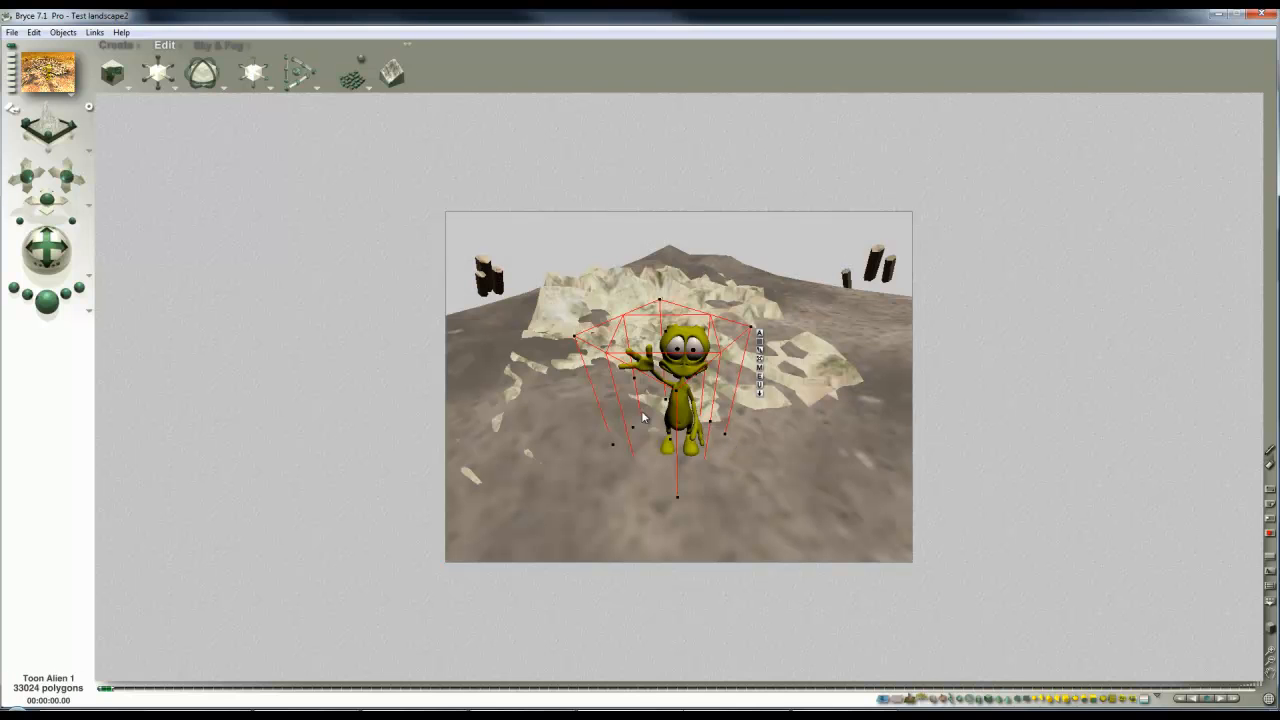
click(1268, 630)
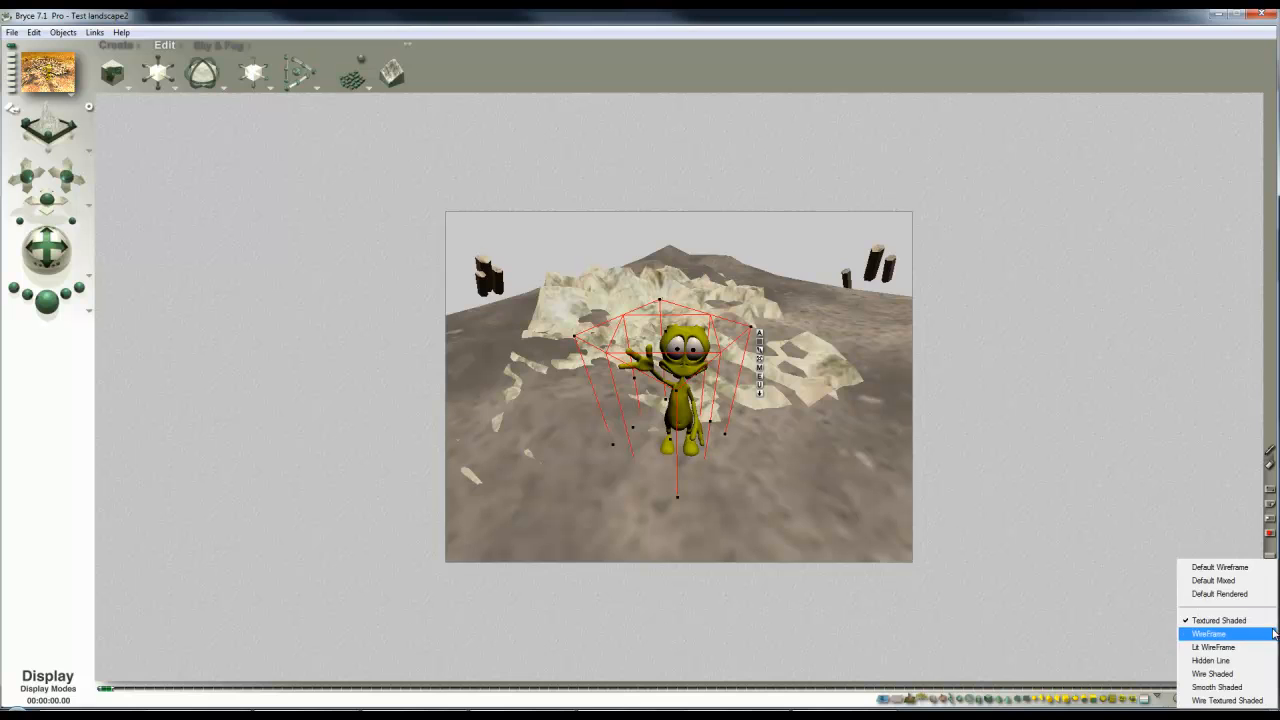
click(1222, 567)
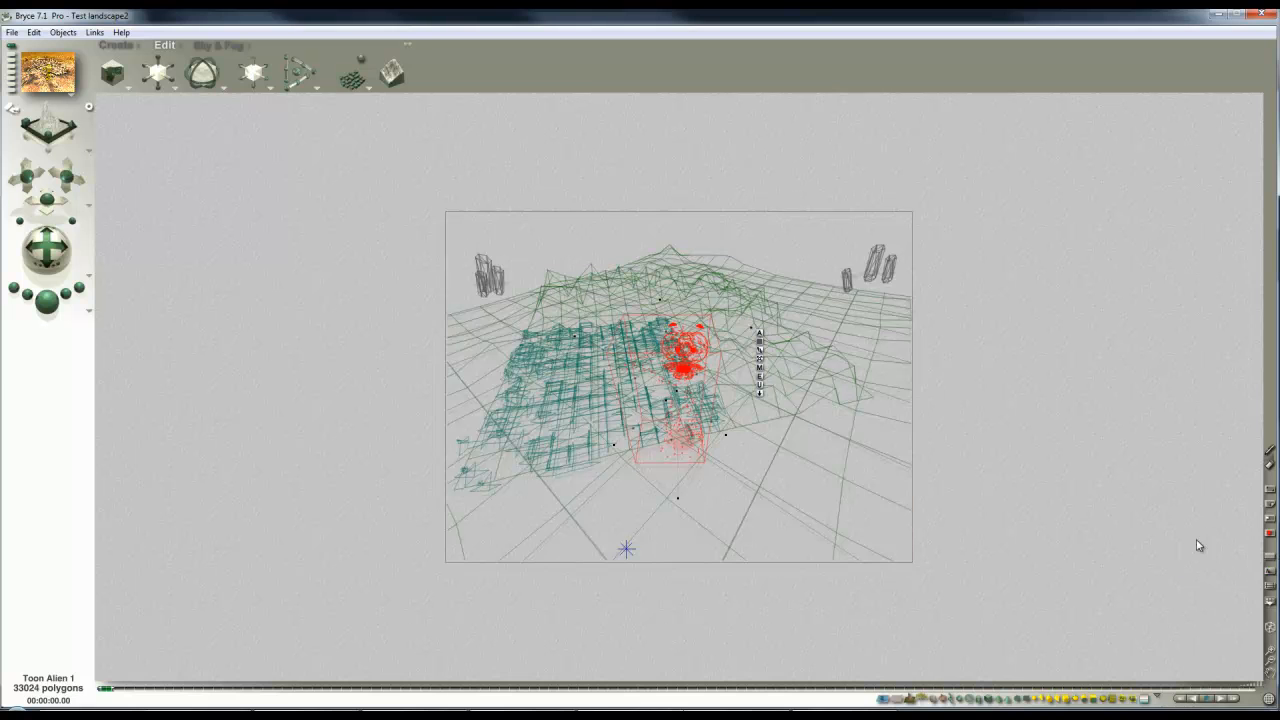
Turn off Use HDRI Image in the Sky Lab's IBL settings, accept the change and render the scene.
click(220, 45)
click(347, 68)
click(803, 217)
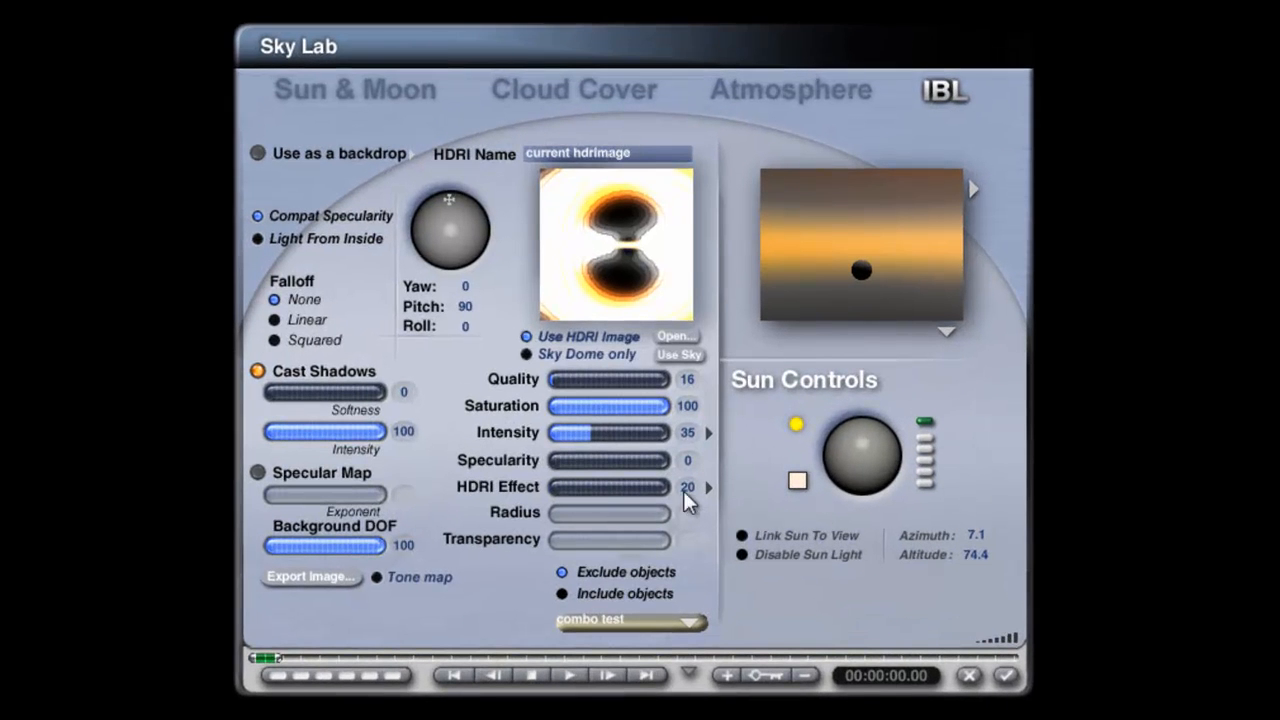
click(526, 336)
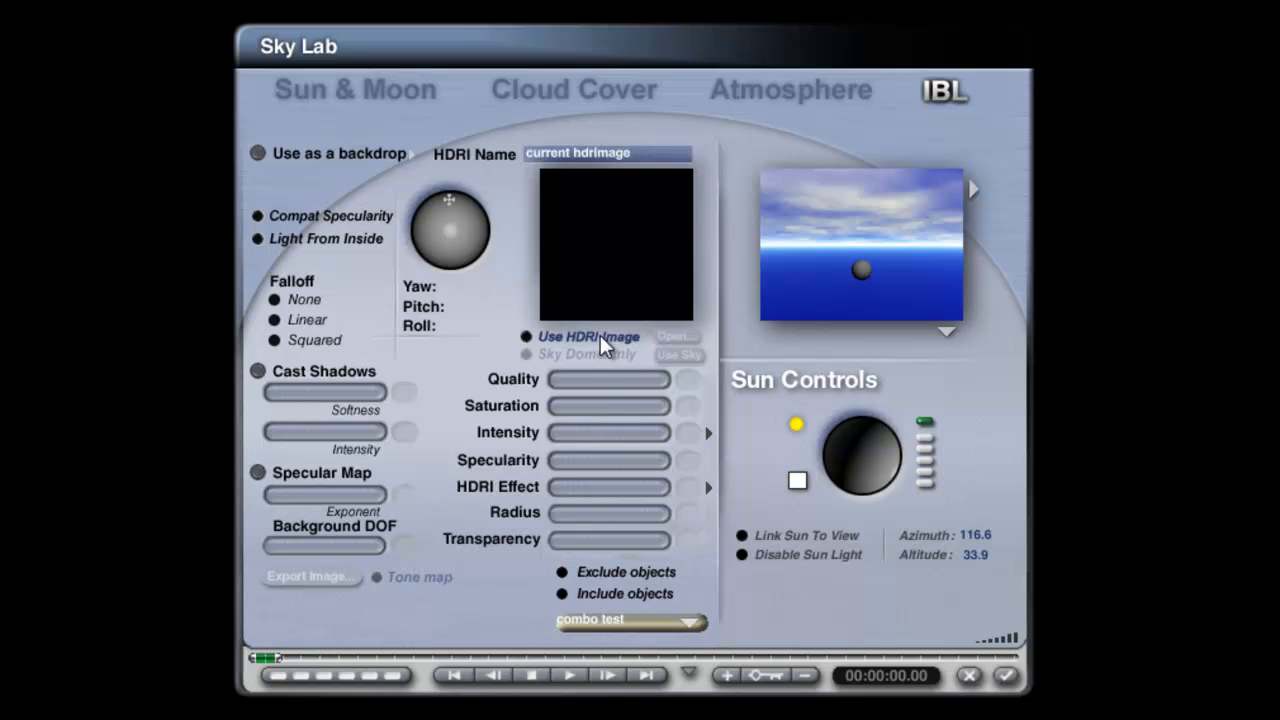
click(1005, 675)
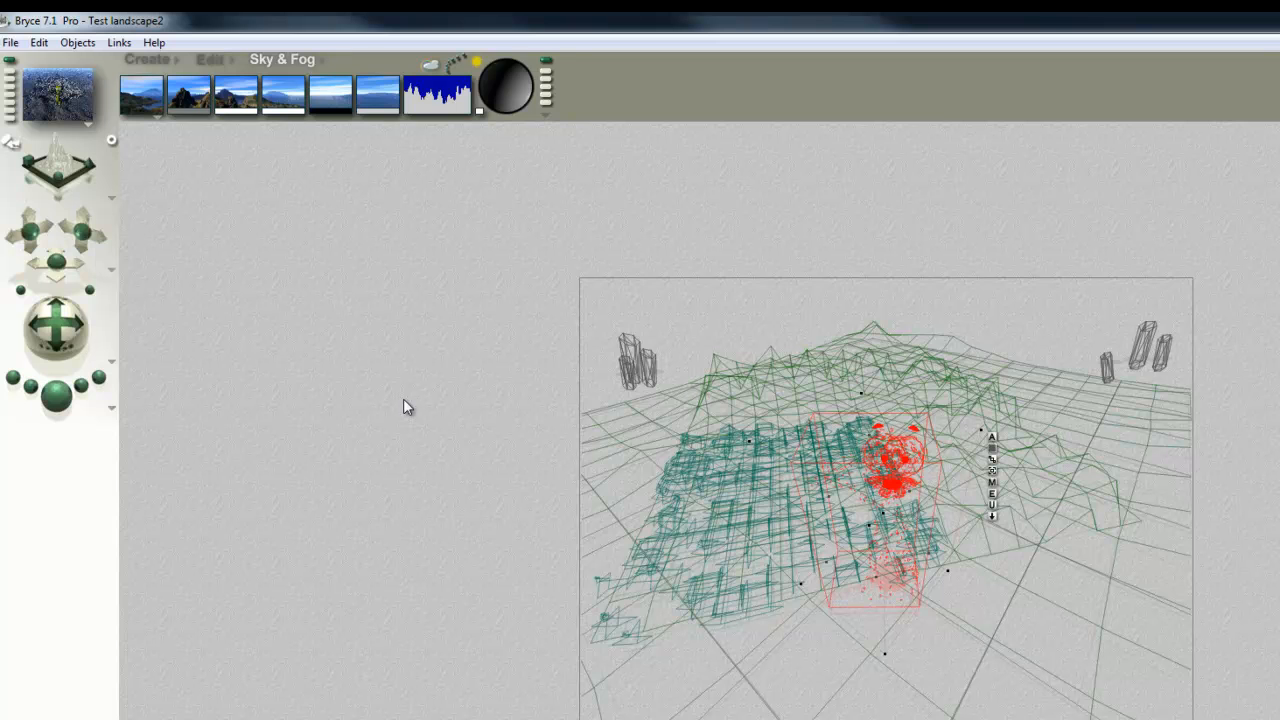
click(57, 398)
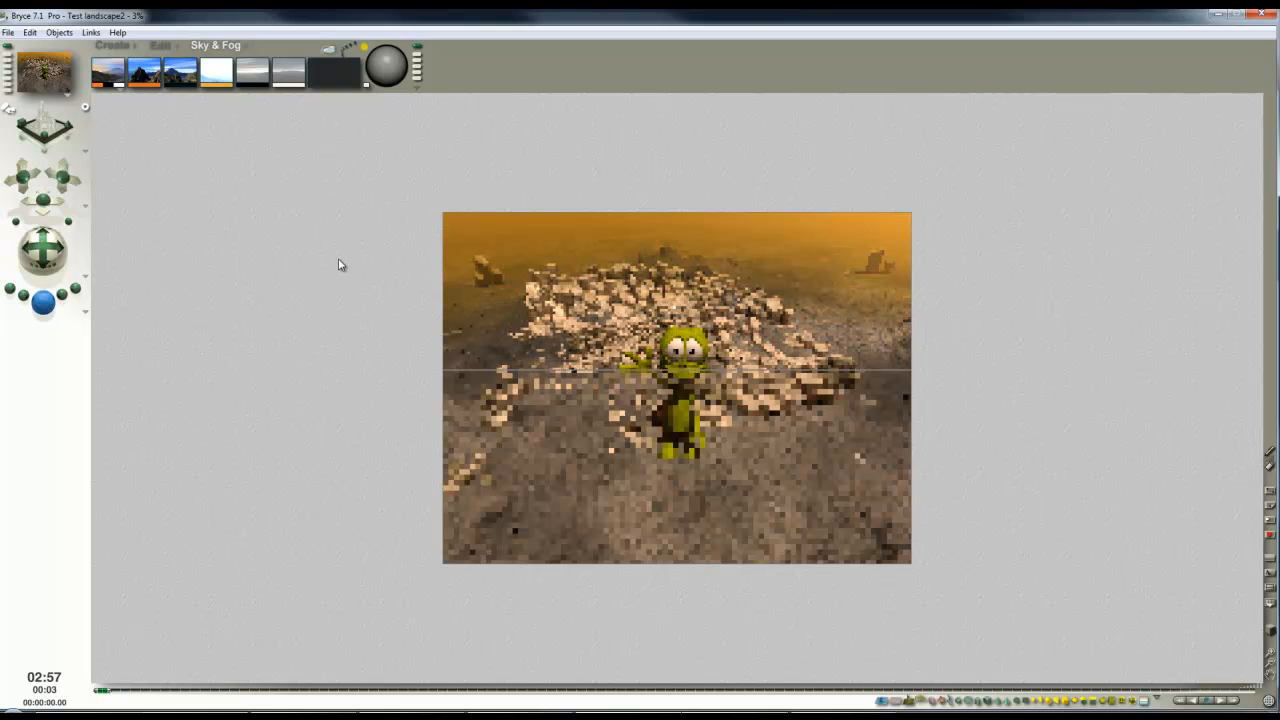
Reposition the sun behind the rocks to backlight the alien, rendering the scene to compare the sun positions.
click(441, 322)
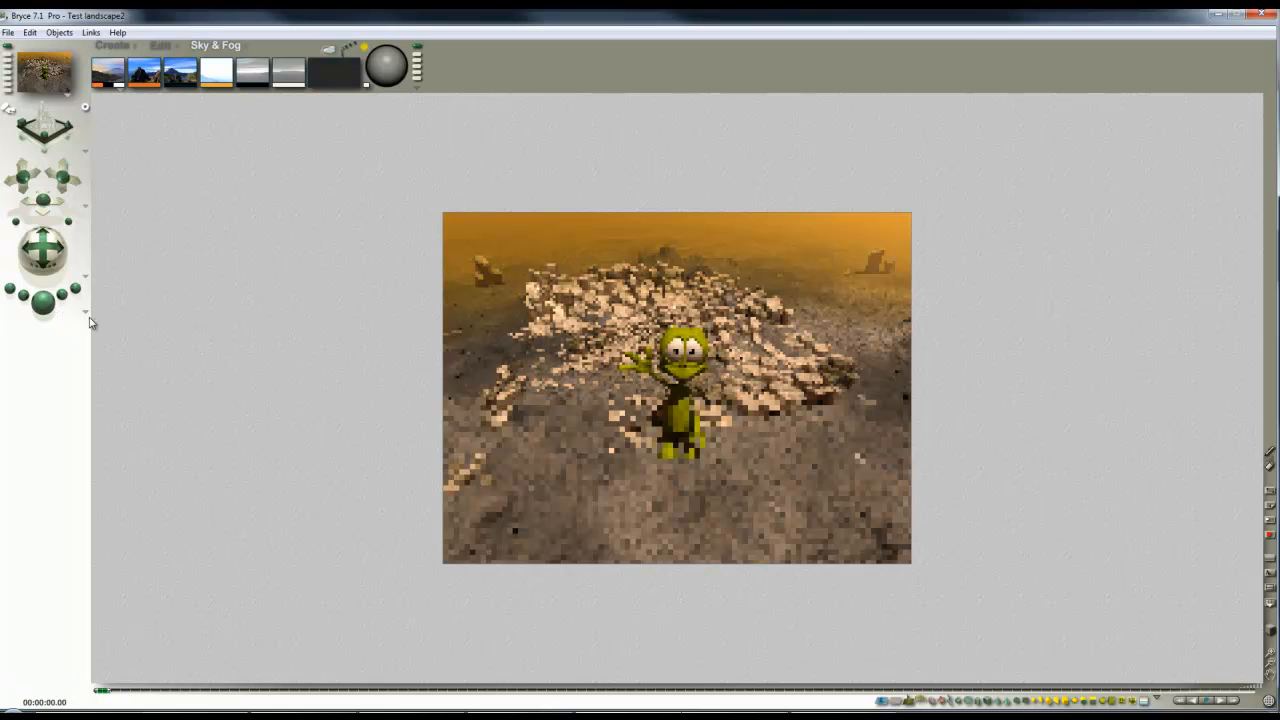
drag(400, 72, 397, 71)
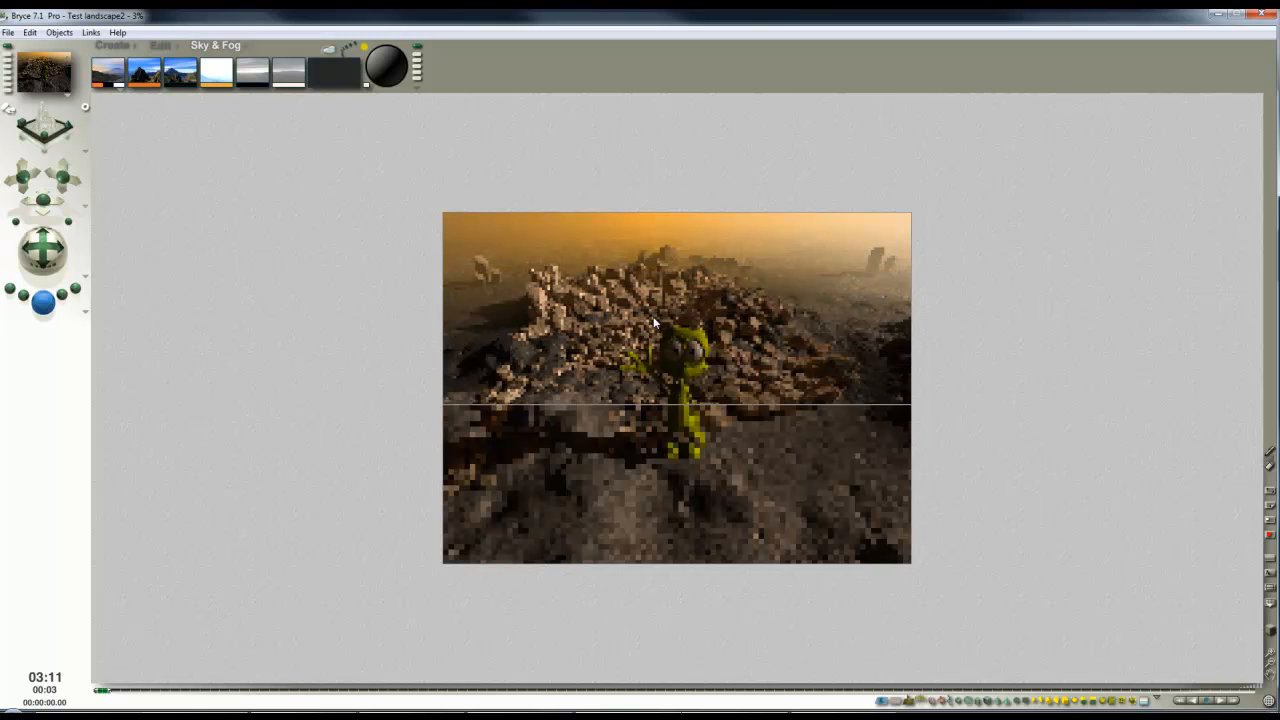
drag(384, 67, 382, 68)
click(43, 300)
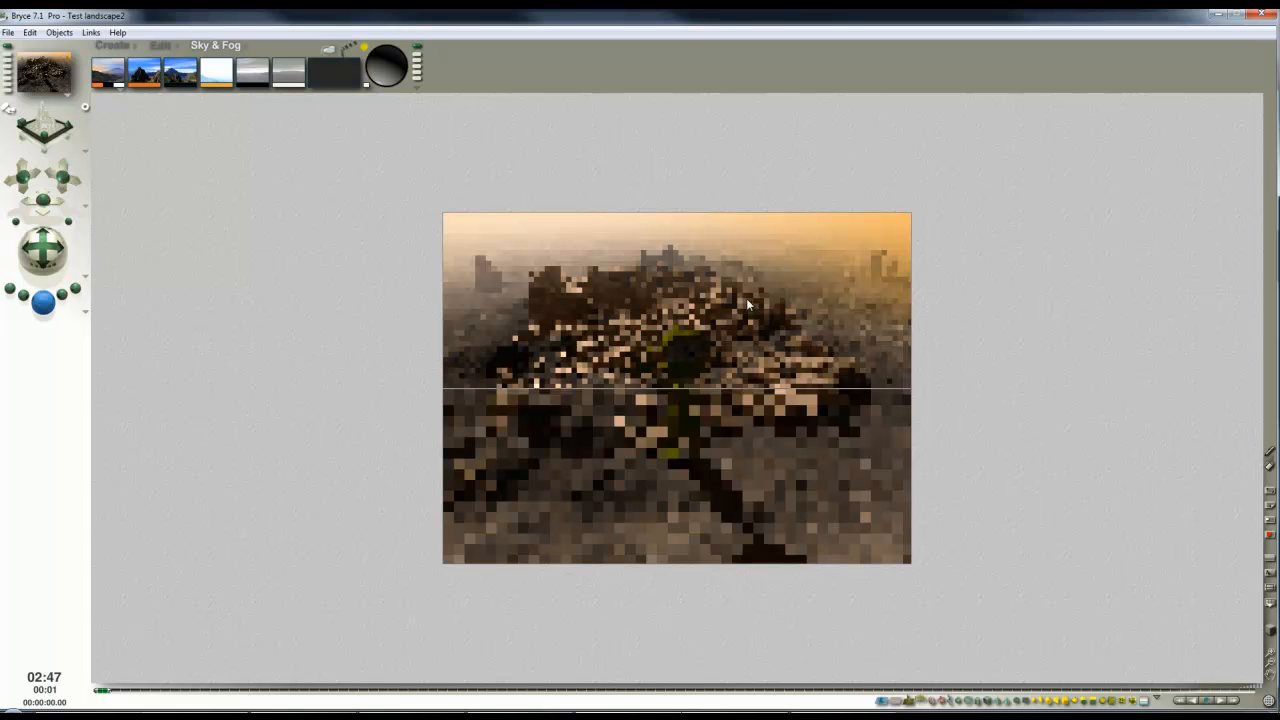
drag(390, 80, 392, 84)
click(43, 300)
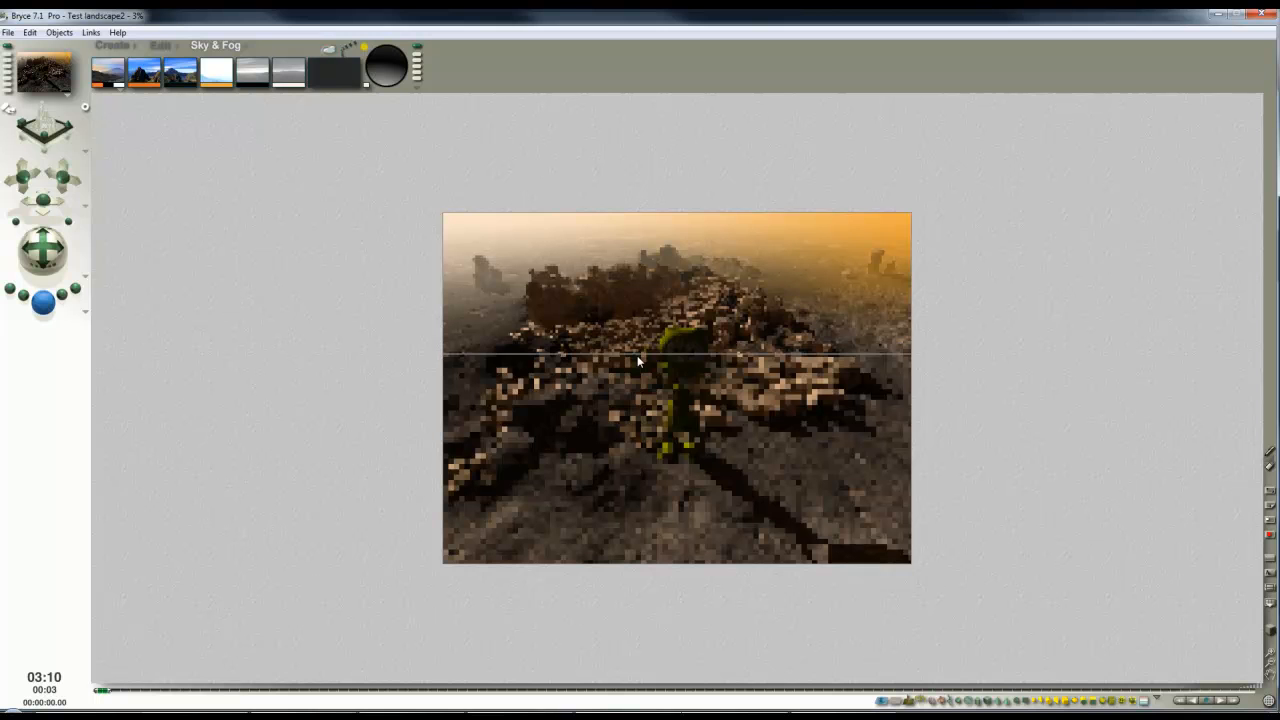
Review the premium quality, True Ambience and light settings in the Render Options.
click(176, 312)
click(85, 312)
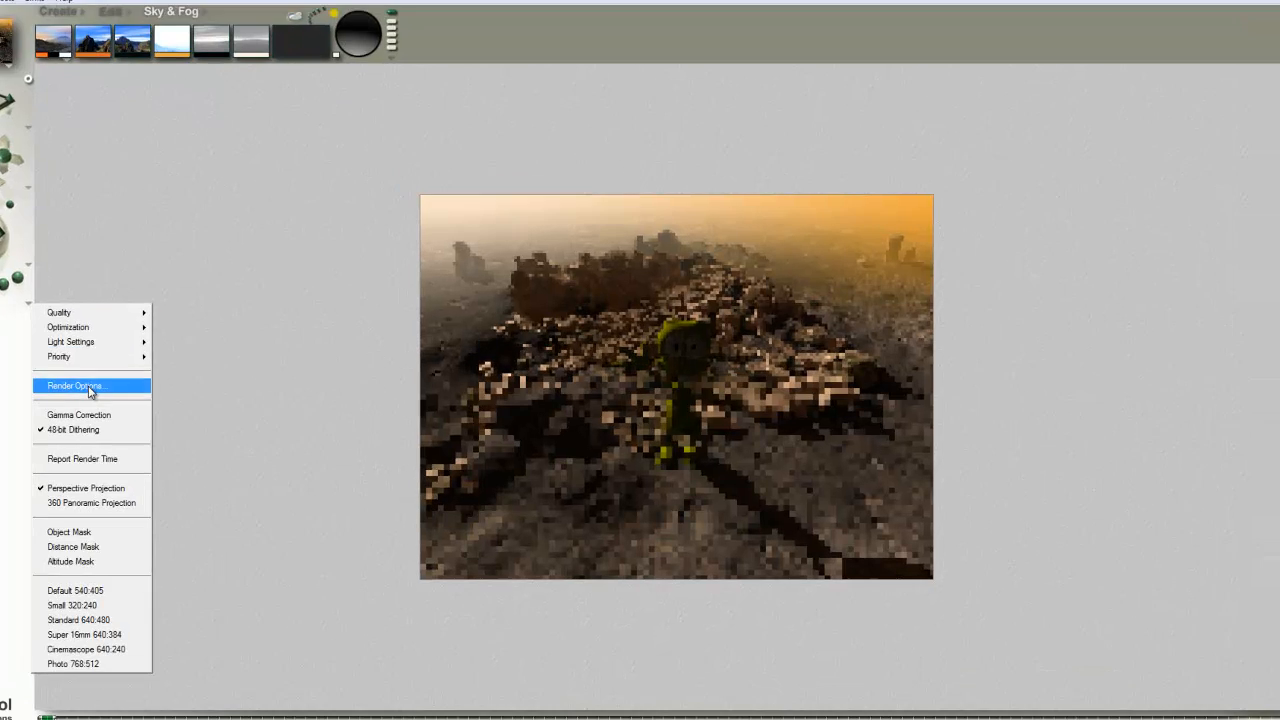
click(136, 380)
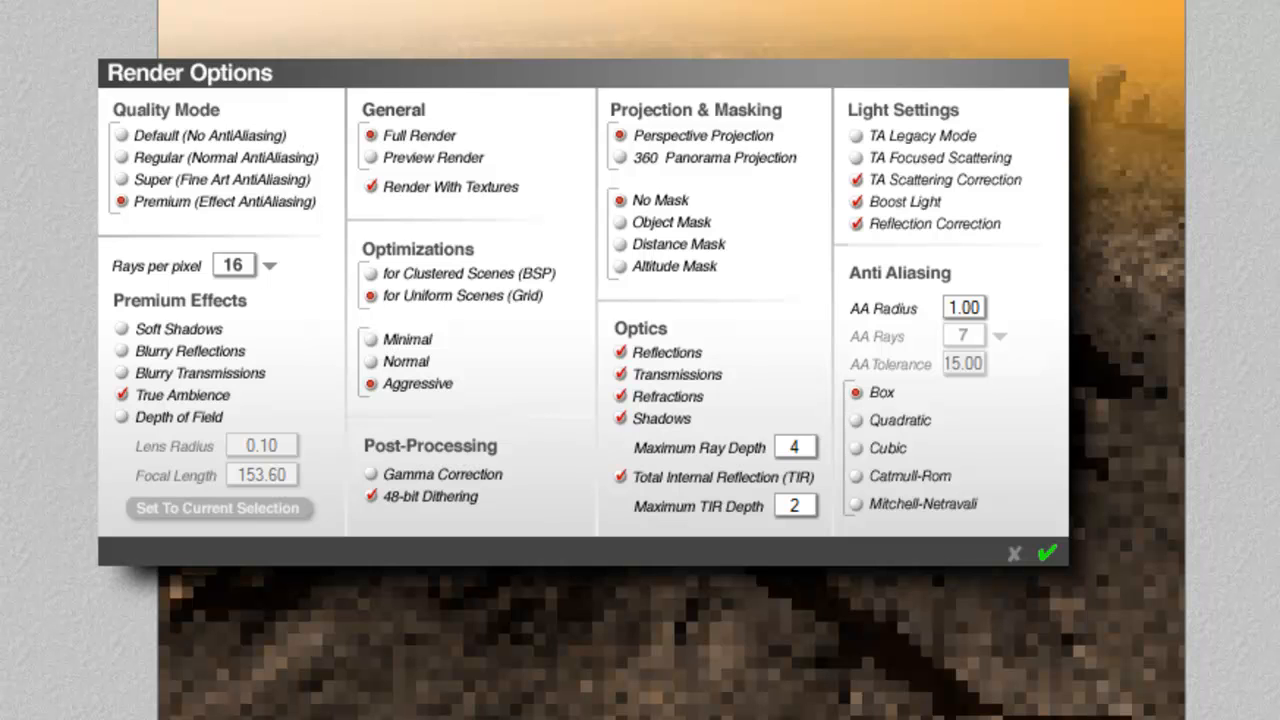
click(1046, 552)
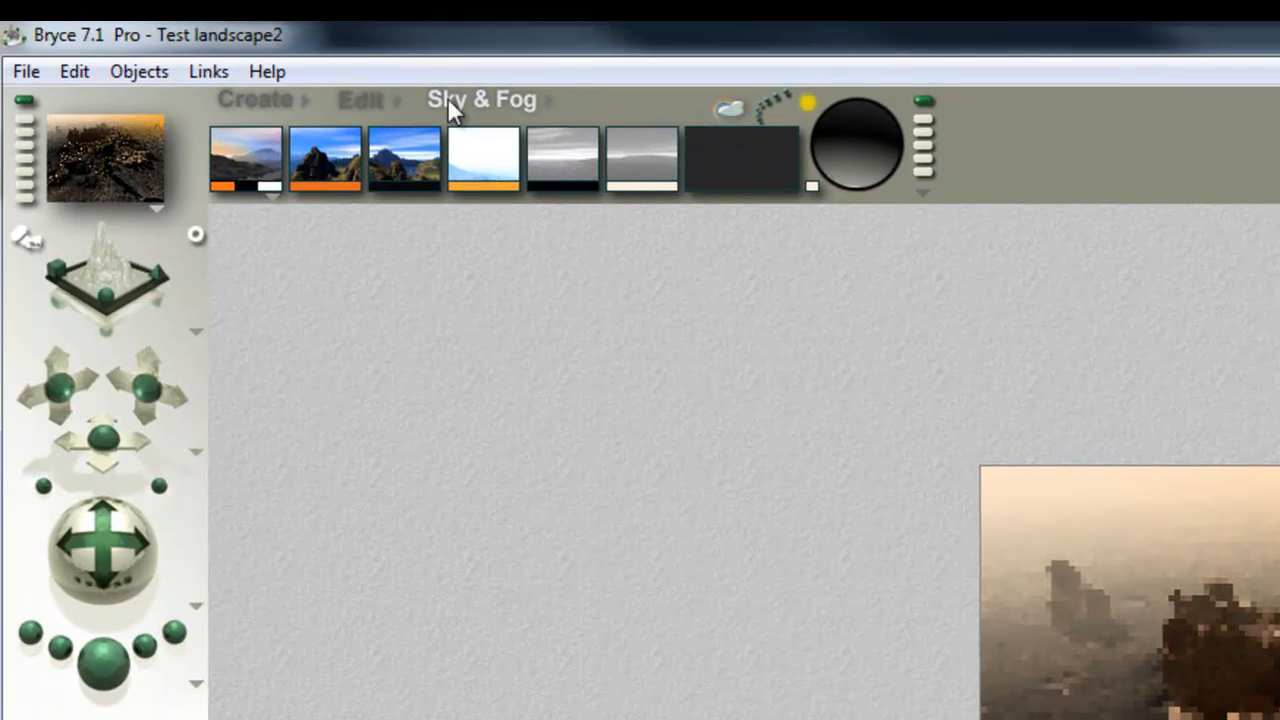
Add a radial light and enlarge it until its sphere encloses the entire landscape, checking the size from the side view.
click(246, 98)
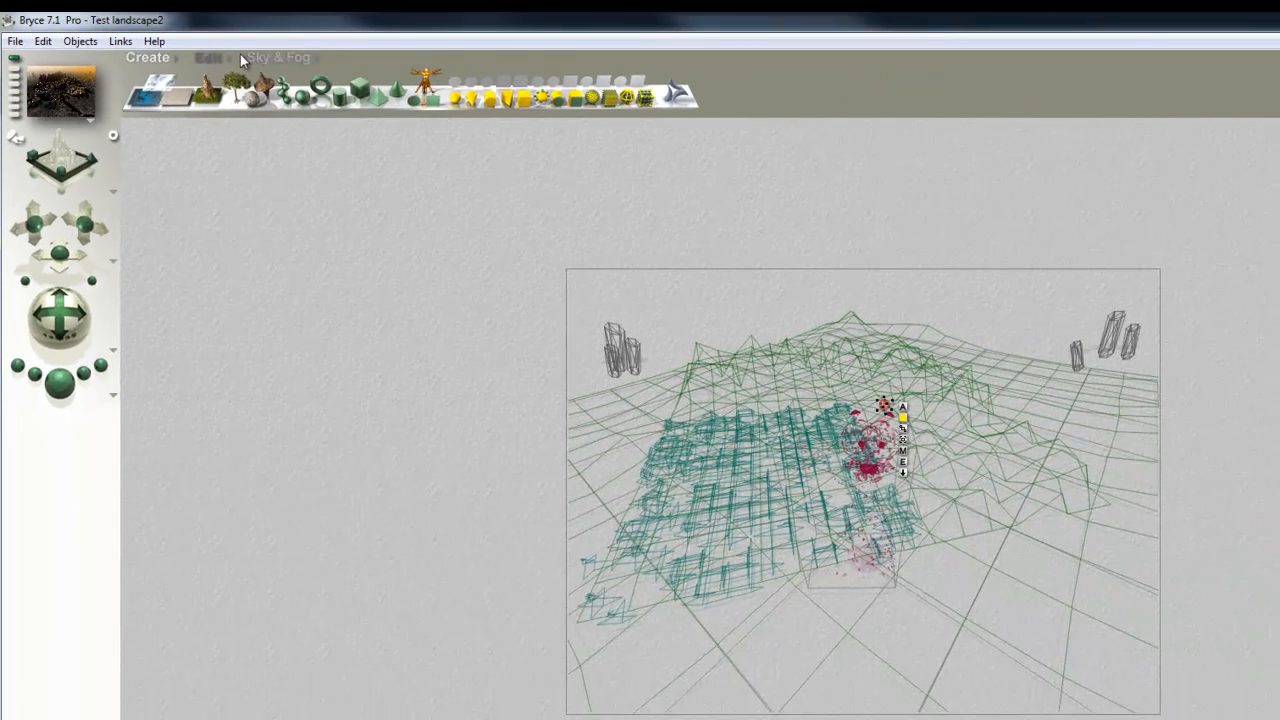
click(210, 58)
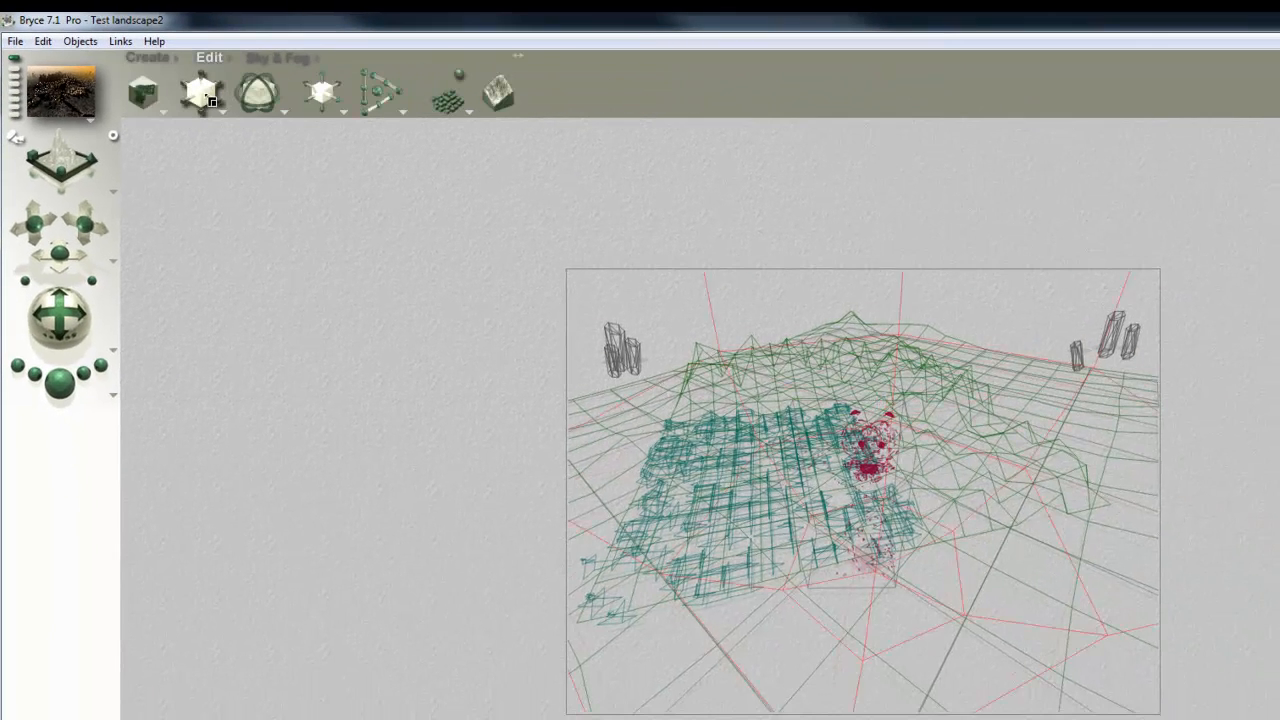
key(3)
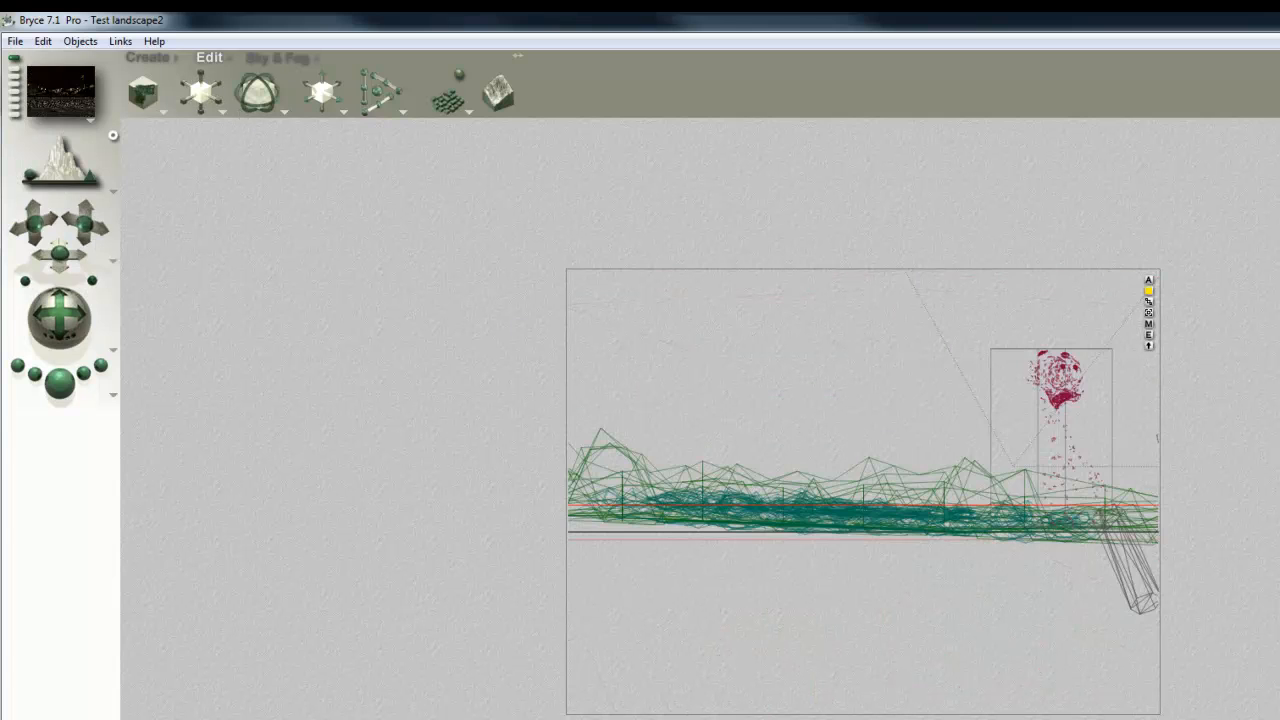
key(minus)
key(minus)
key(minus)
key(minus)
key(minus)
key(minus)
key(minus)
key(minus)
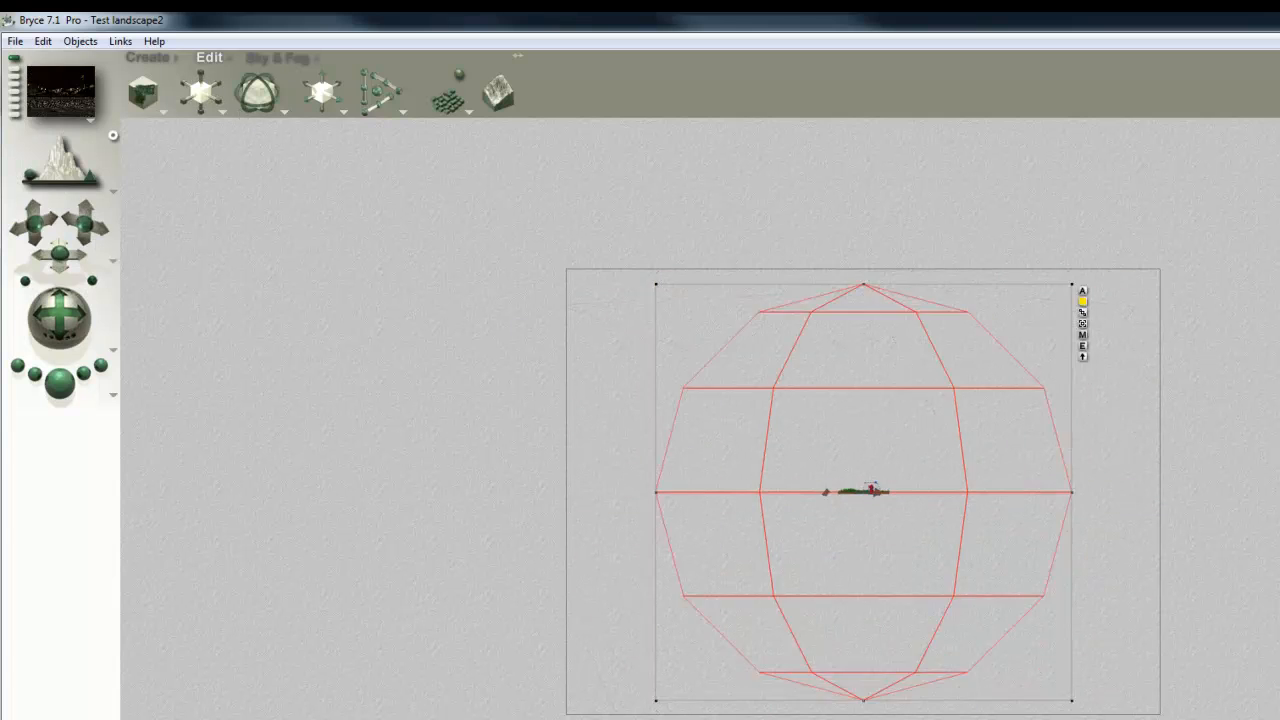
key(1)
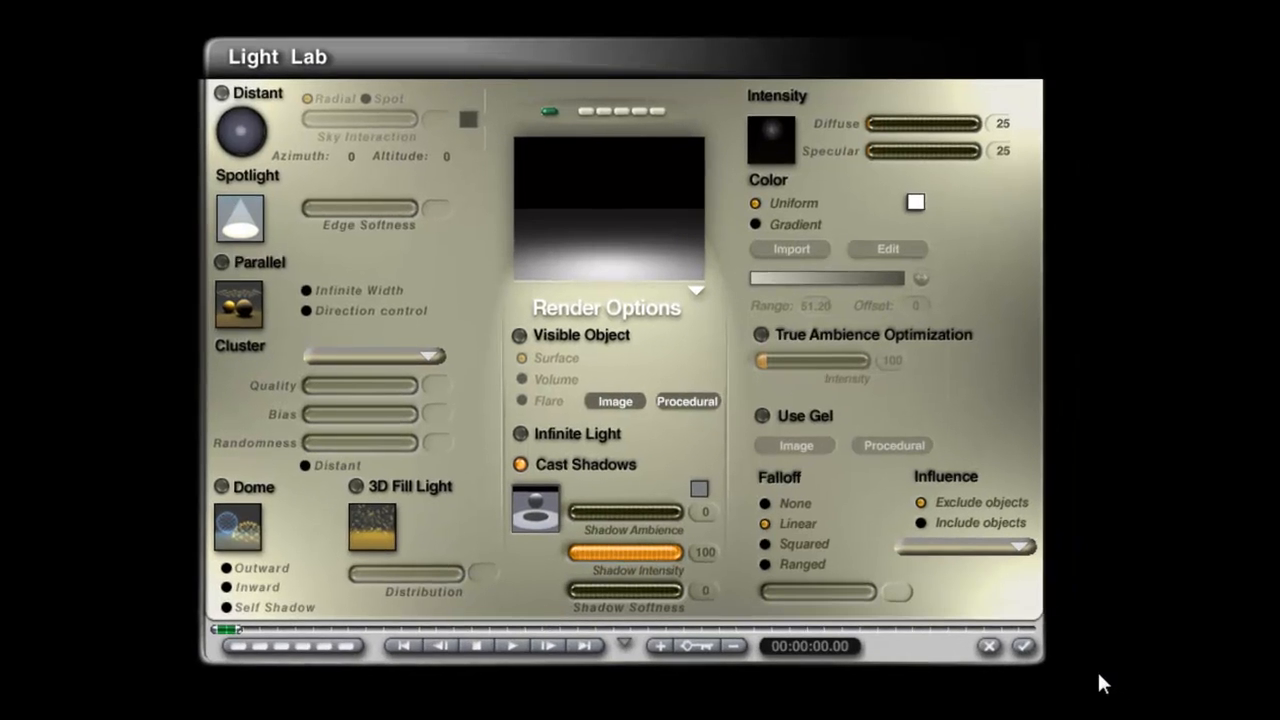
Turn on True Ambience Optimization and Use Gel for the radial light and open its procedural gel for editing.
click(762, 336)
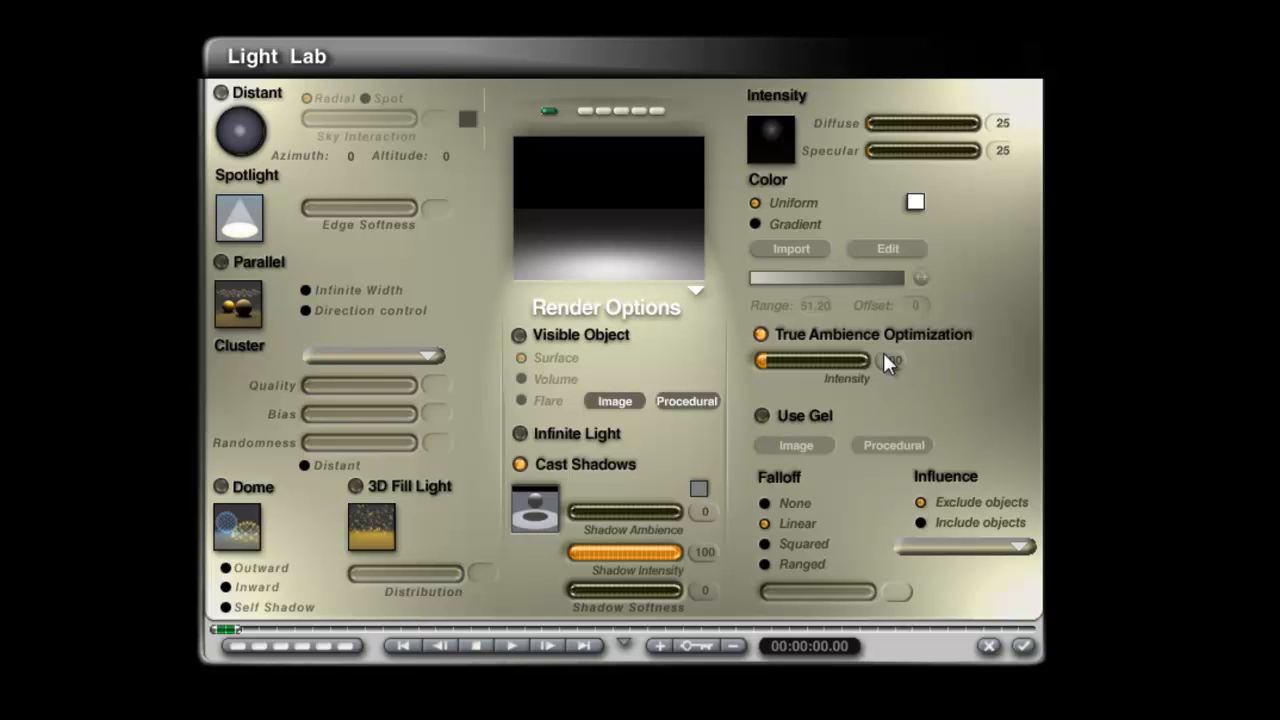
click(761, 414)
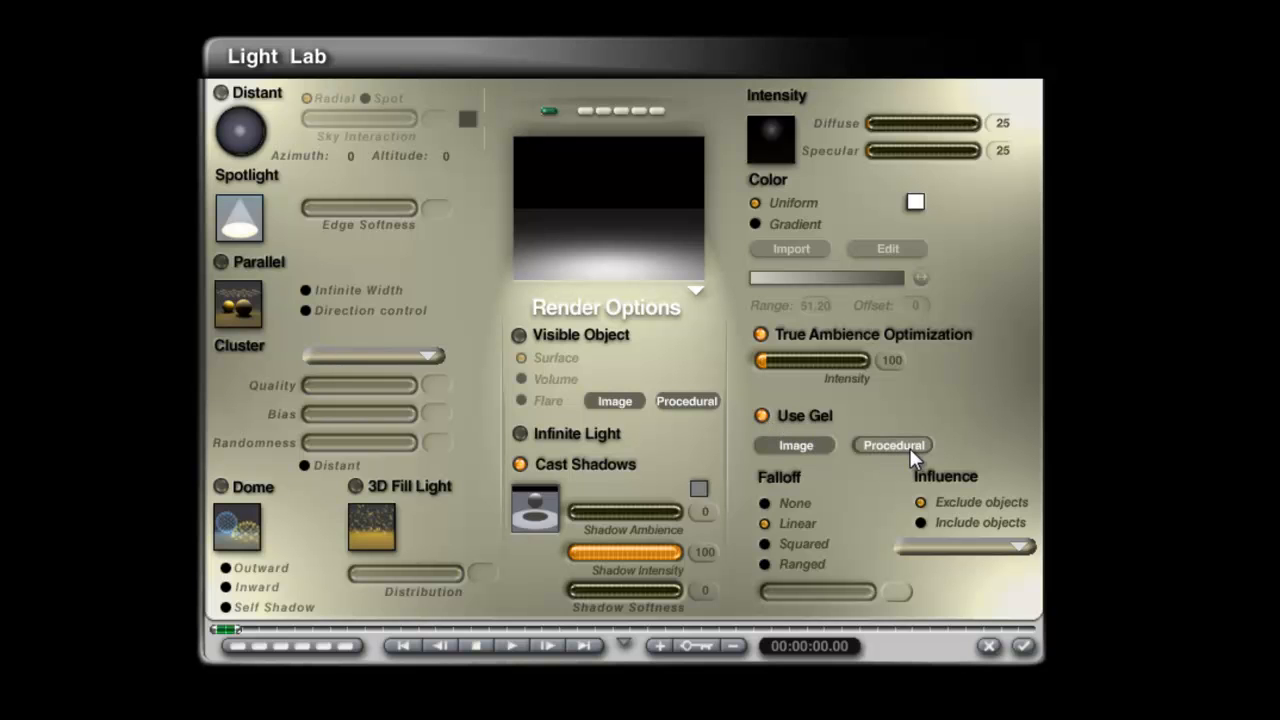
click(909, 448)
Switch the gel material to Normal shading with diffusion 0, ambience 100 and transparency 100, and apply it.
click(757, 107)
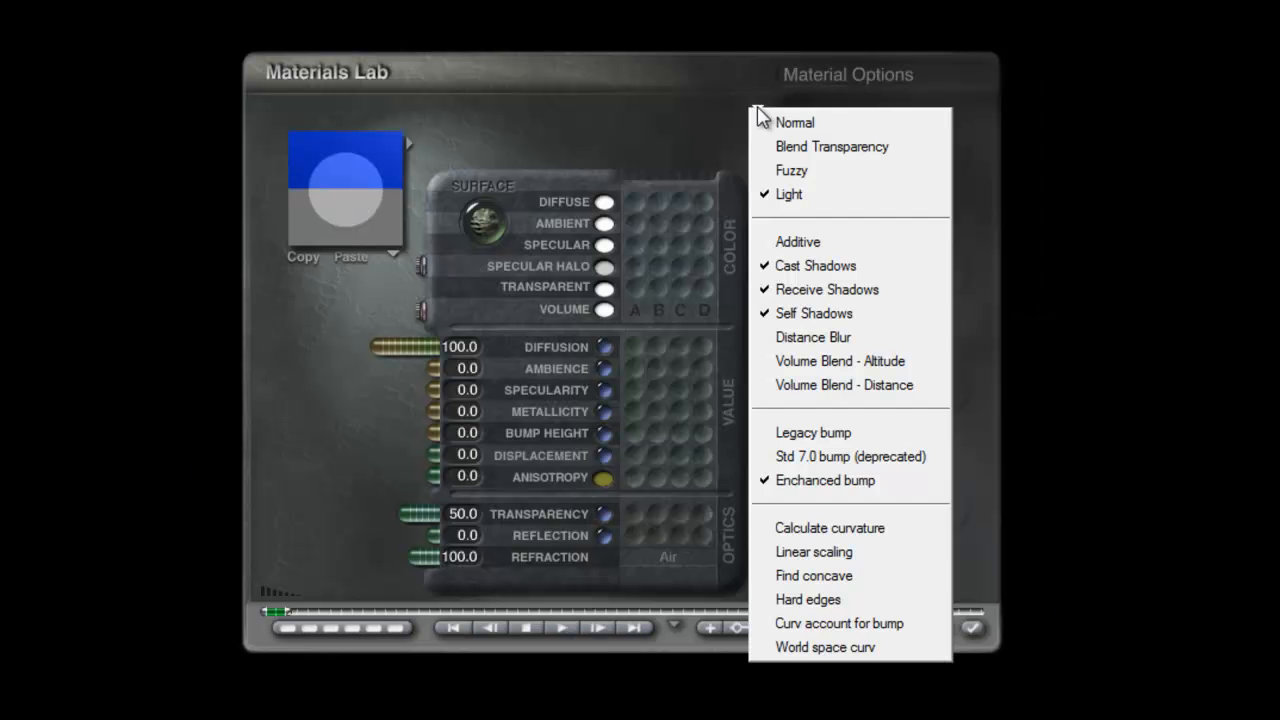
click(781, 121)
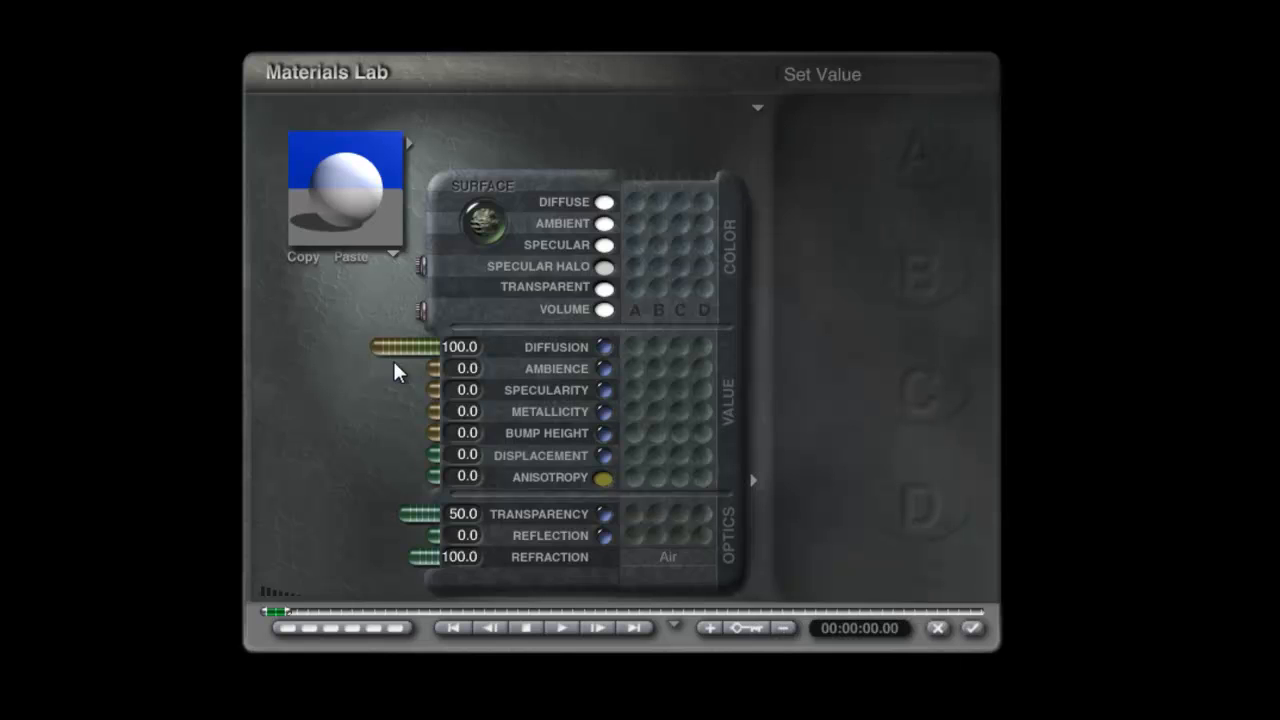
drag(466, 368, 291, 310)
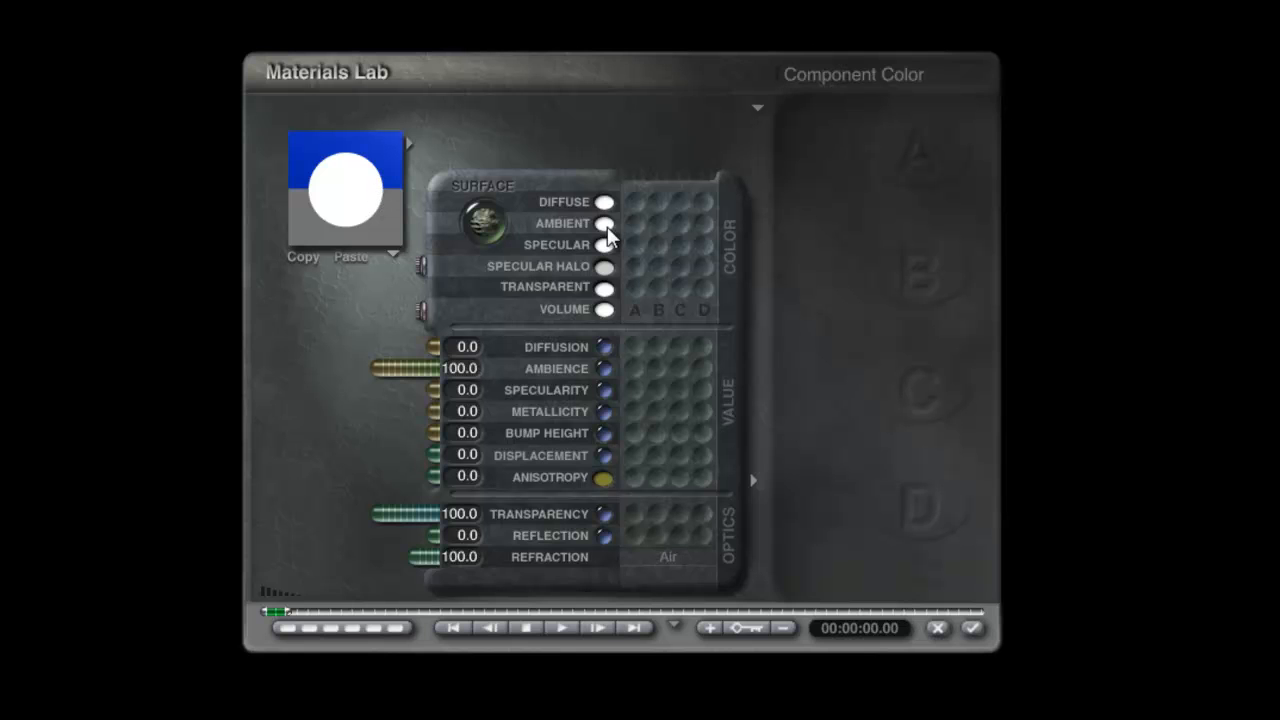
click(969, 630)
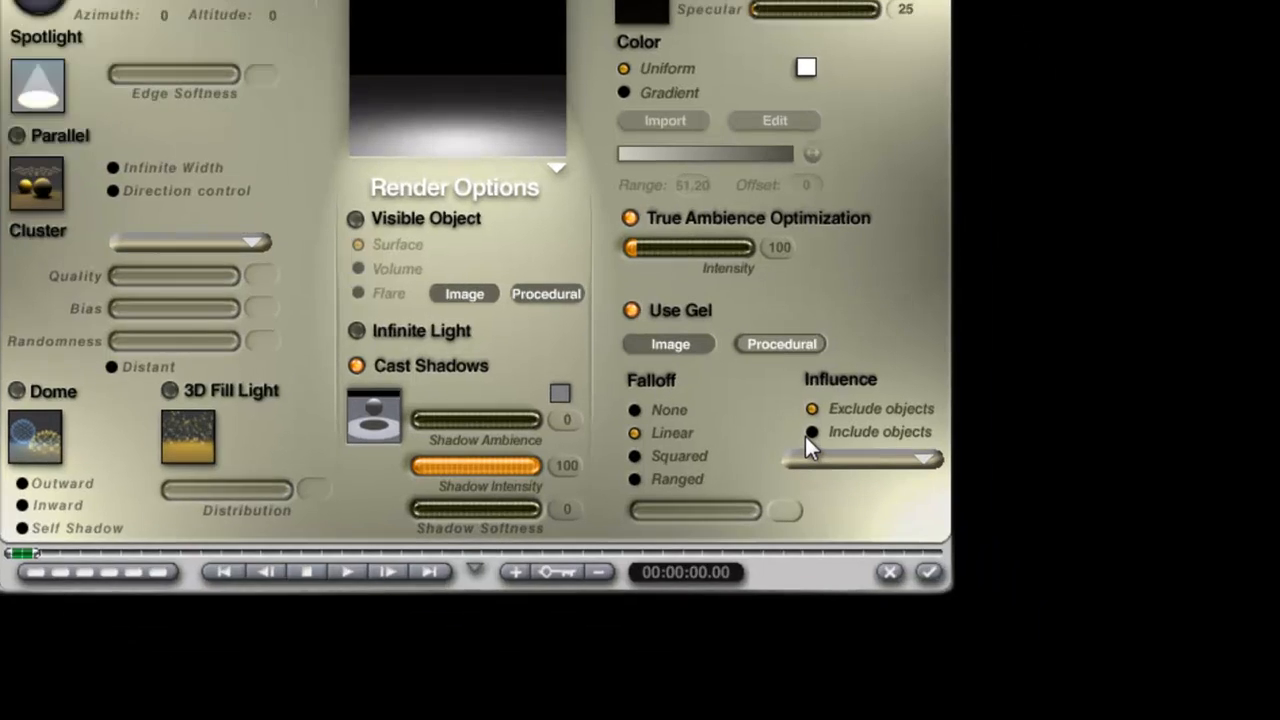
Limit the light's influence to including only the Background object, accept the settings and duplicate the light.
click(921, 522)
click(1018, 545)
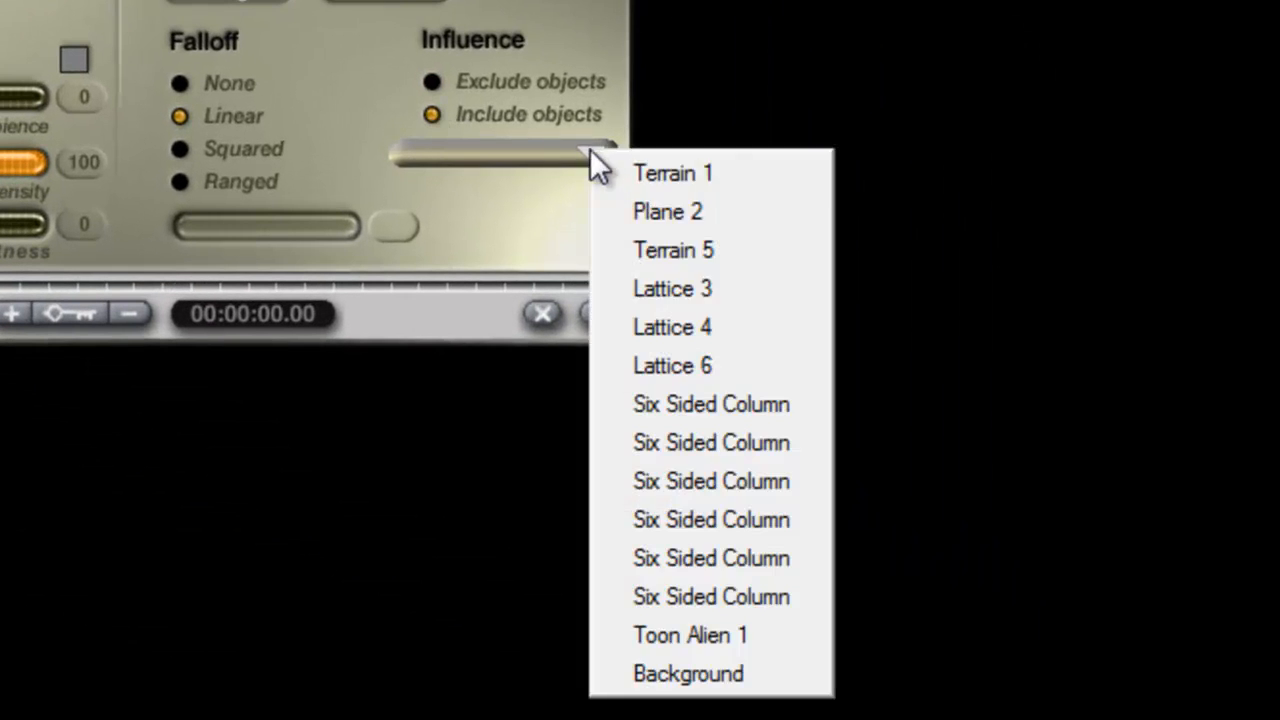
click(722, 673)
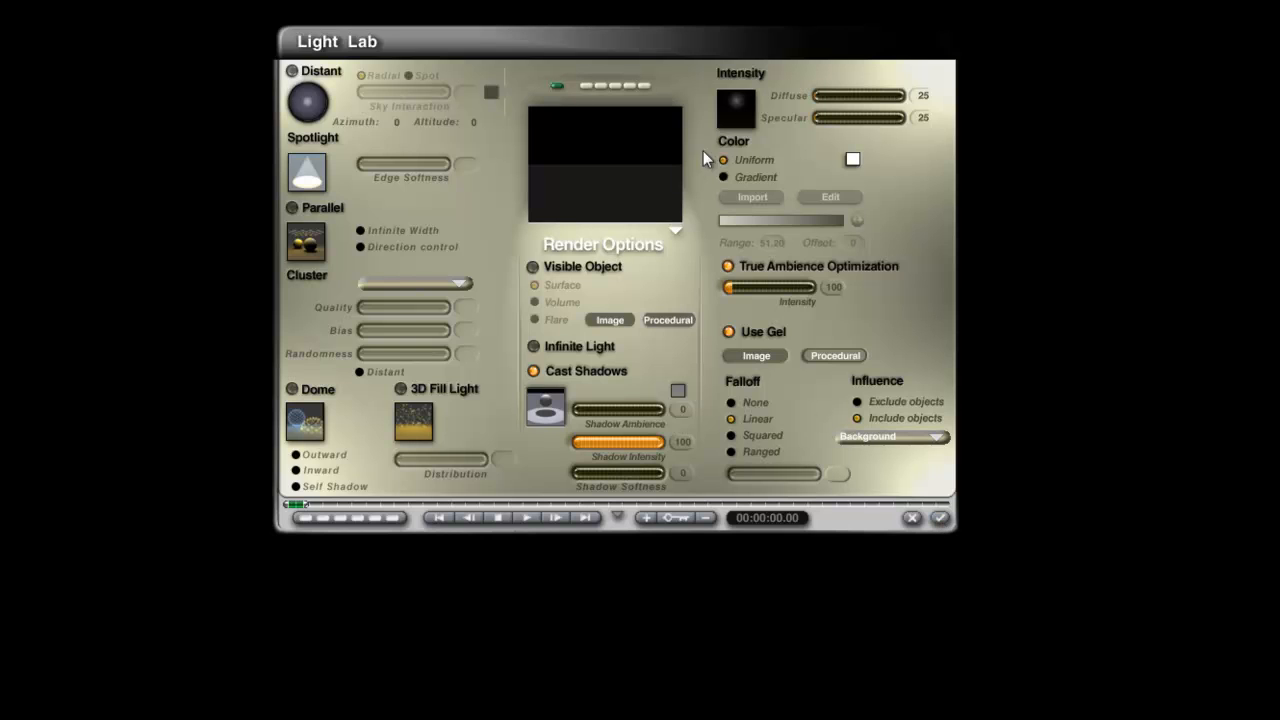
click(943, 521)
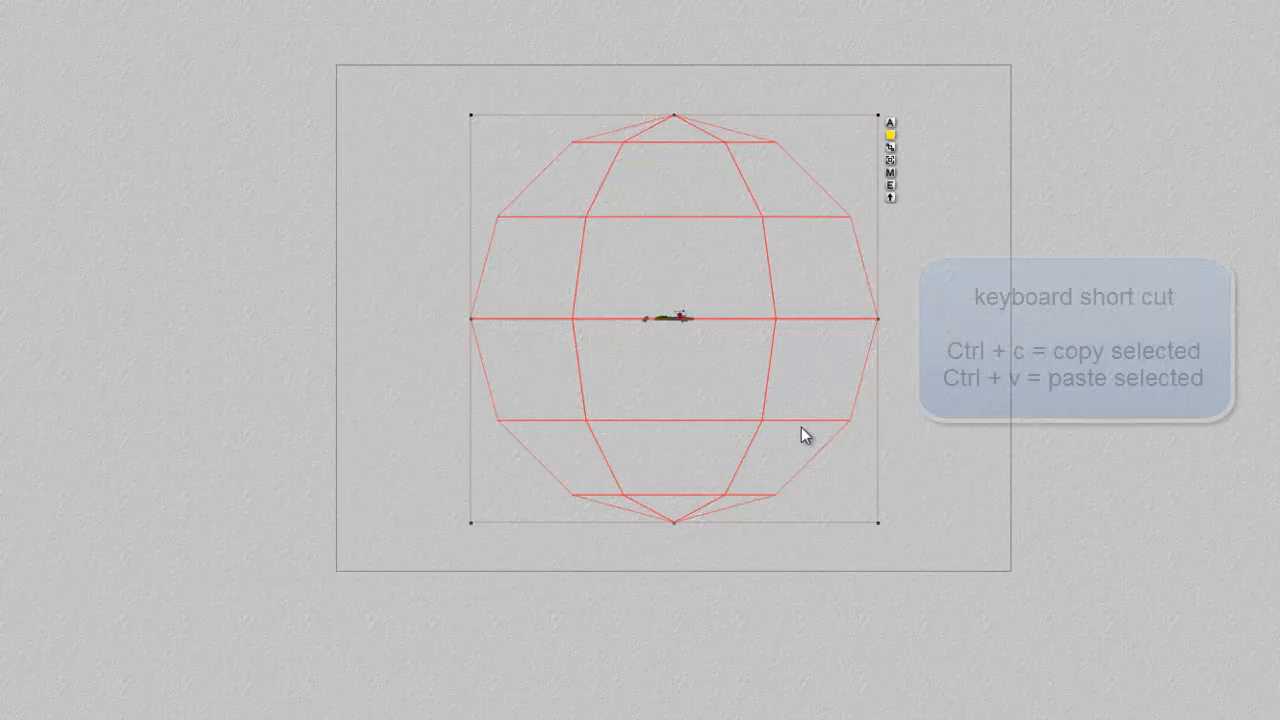
key(ctrl+c)
key(ctrl+v)
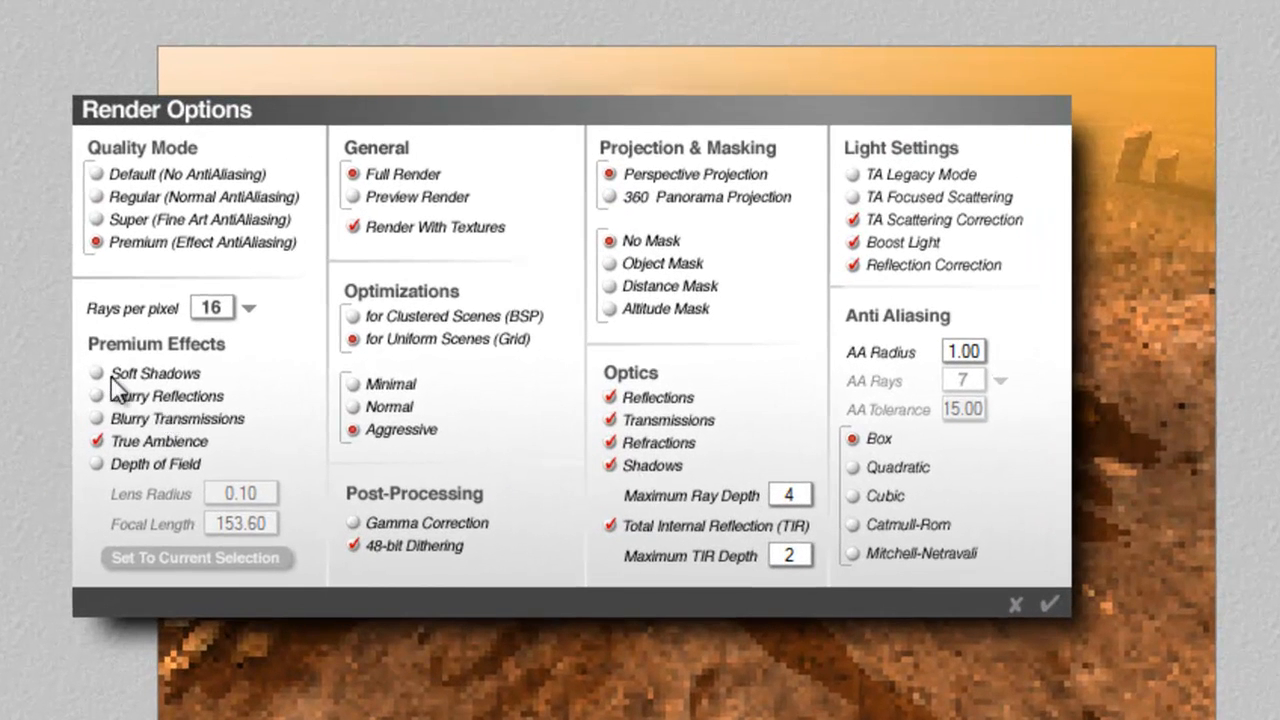
Enable Soft Shadows in the Render Options and turn on Shadow Softness in the Sky Lab's Sun & Moon settings.
click(305, 274)
click(1051, 604)
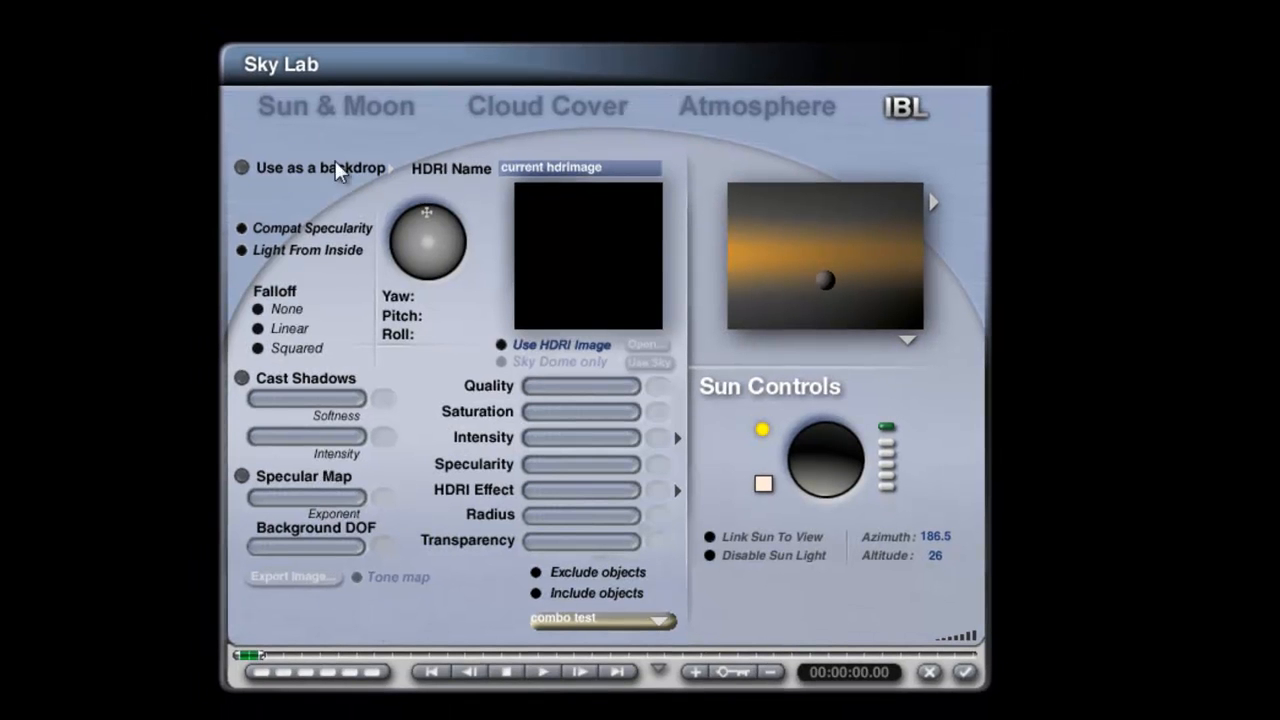
click(340, 118)
click(486, 532)
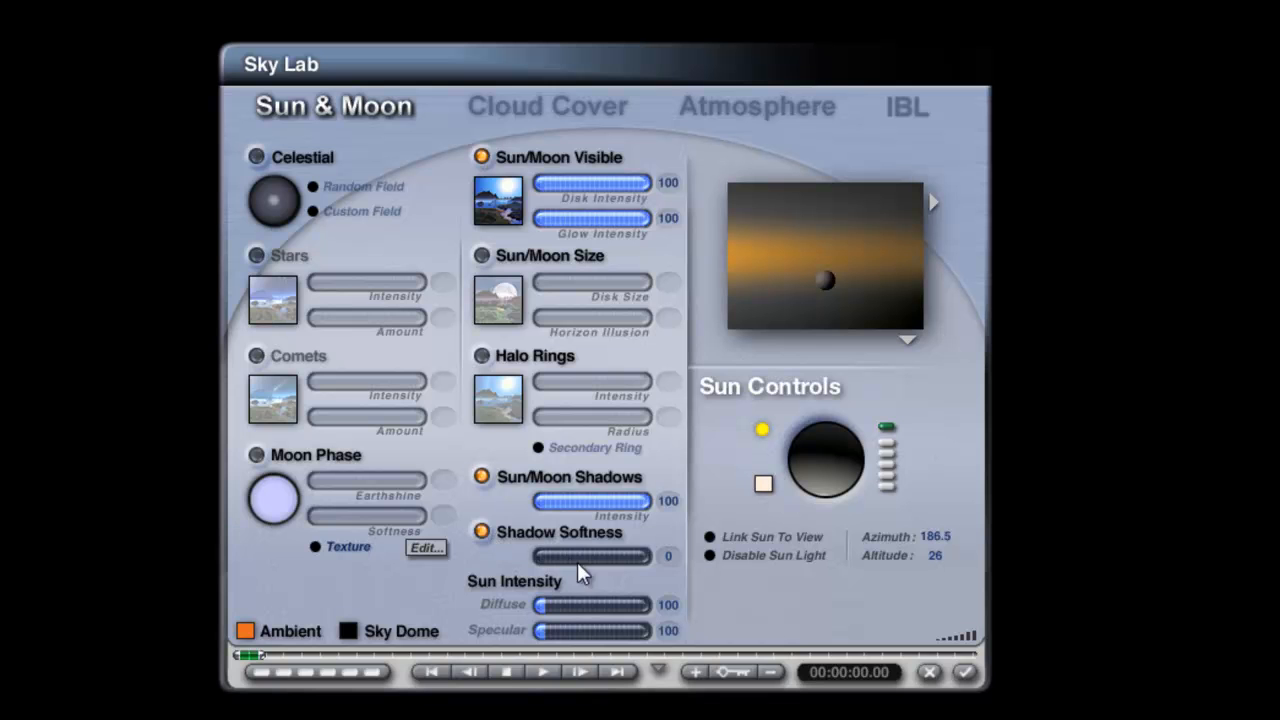
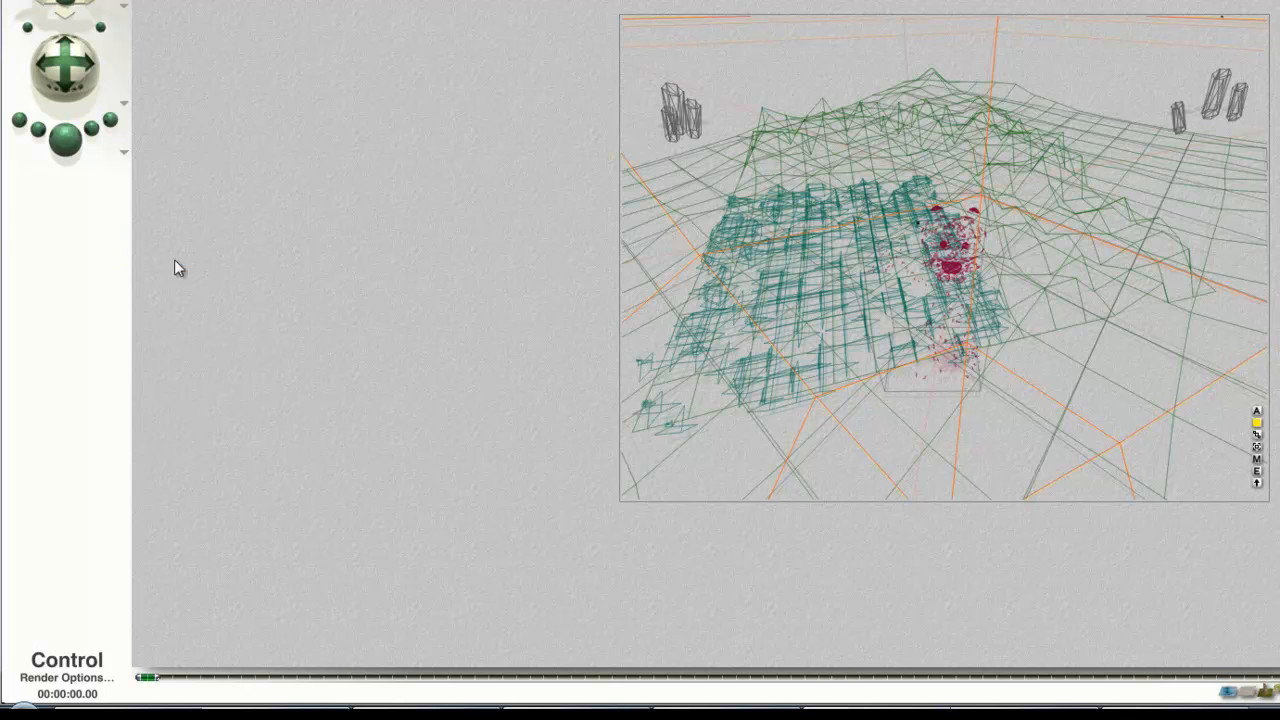
Set the rays per pixel to 64 in the Render Options and render the scene.
click(676, 176)
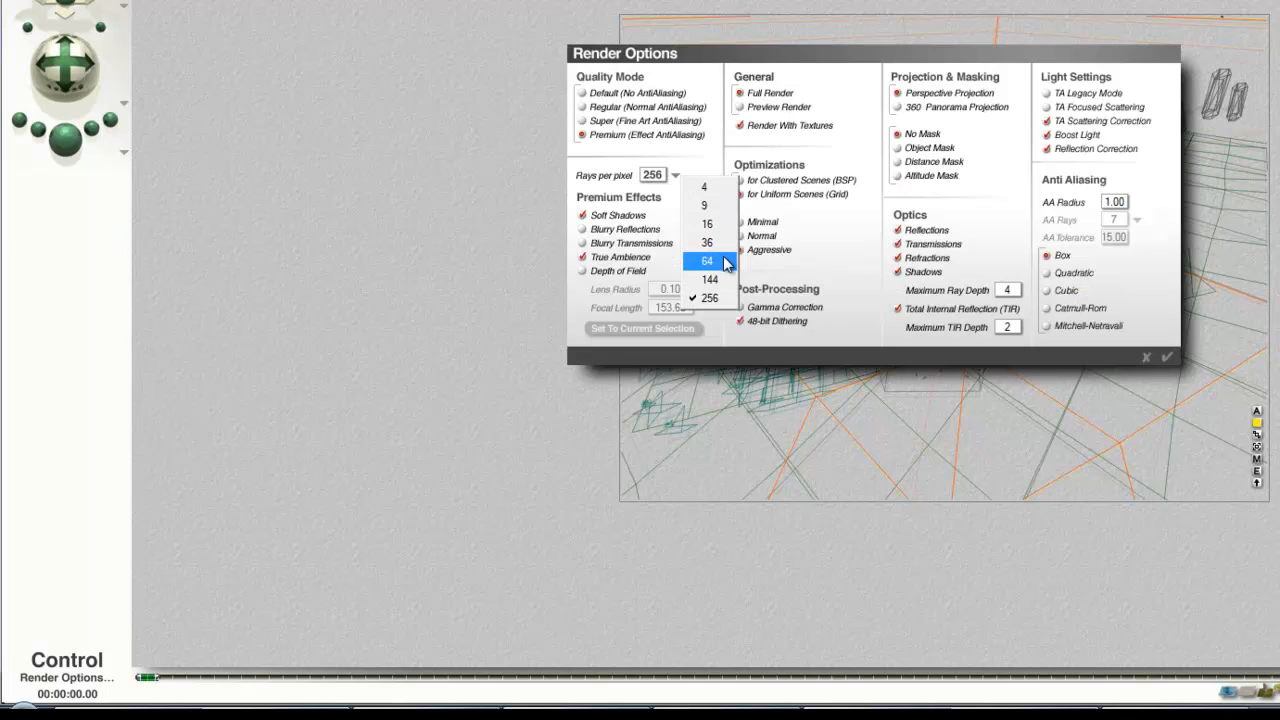
click(712, 260)
click(1168, 358)
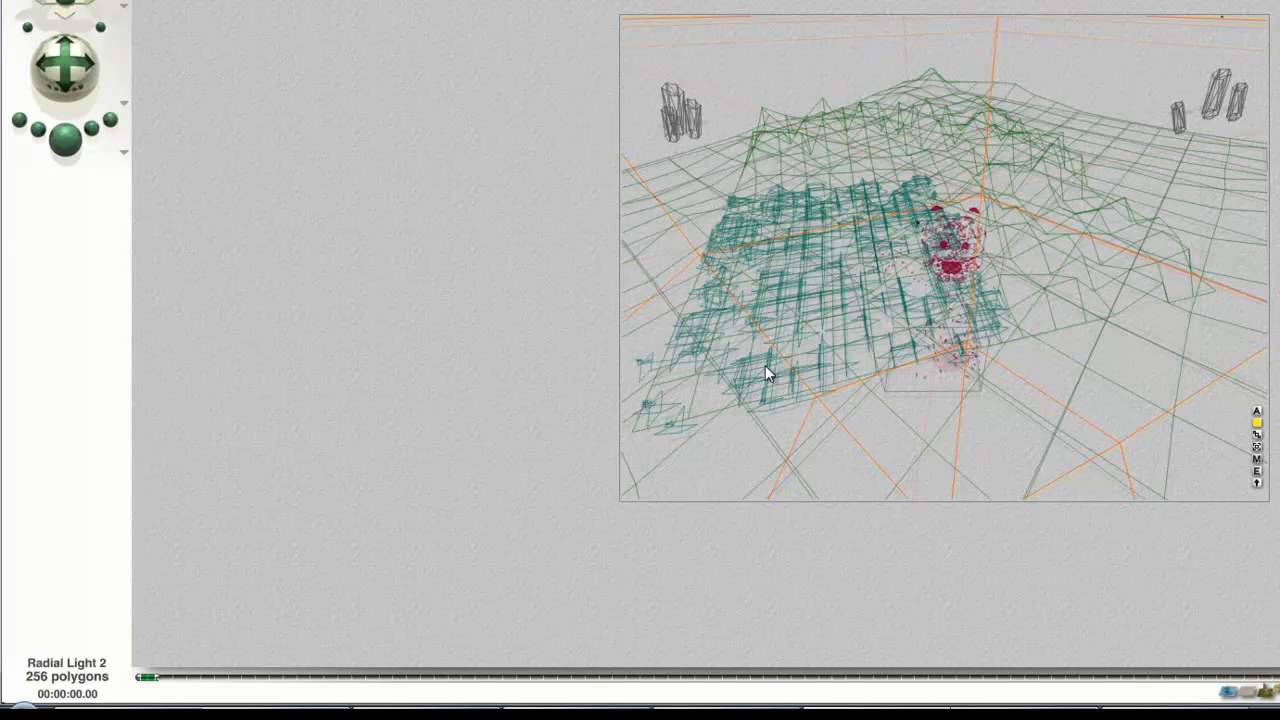
click(66, 138)
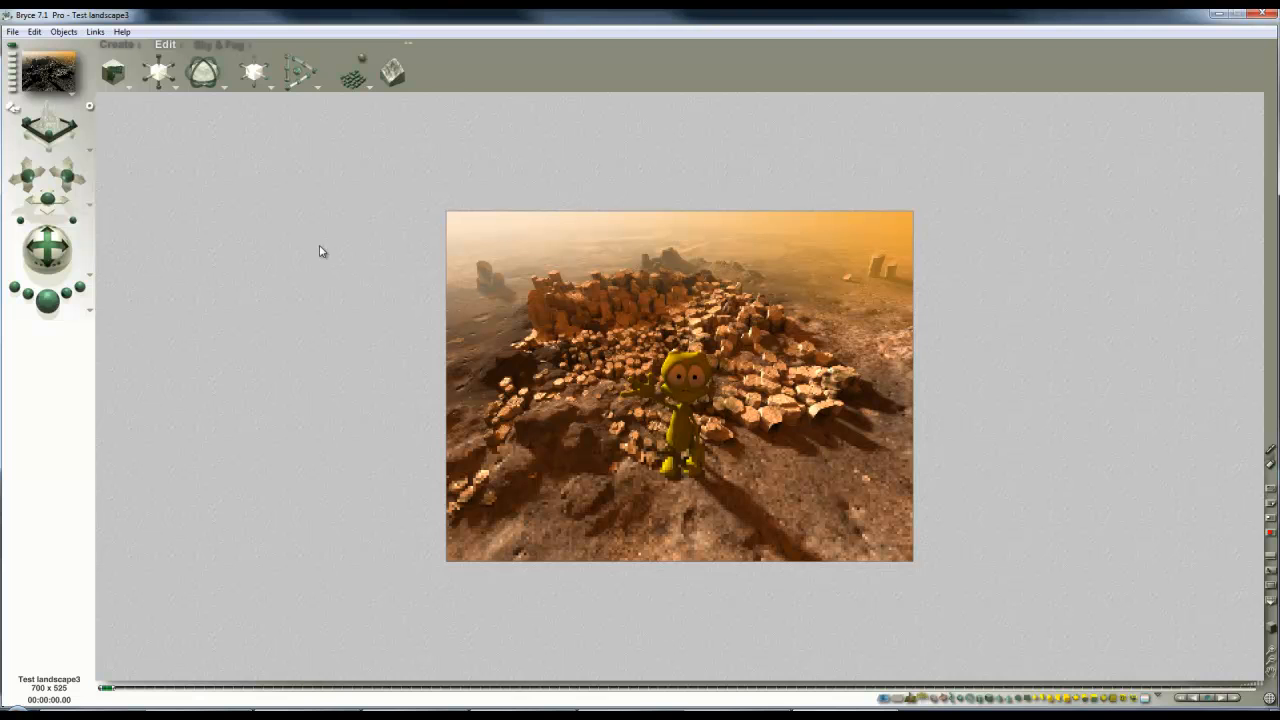
click(341, 311)
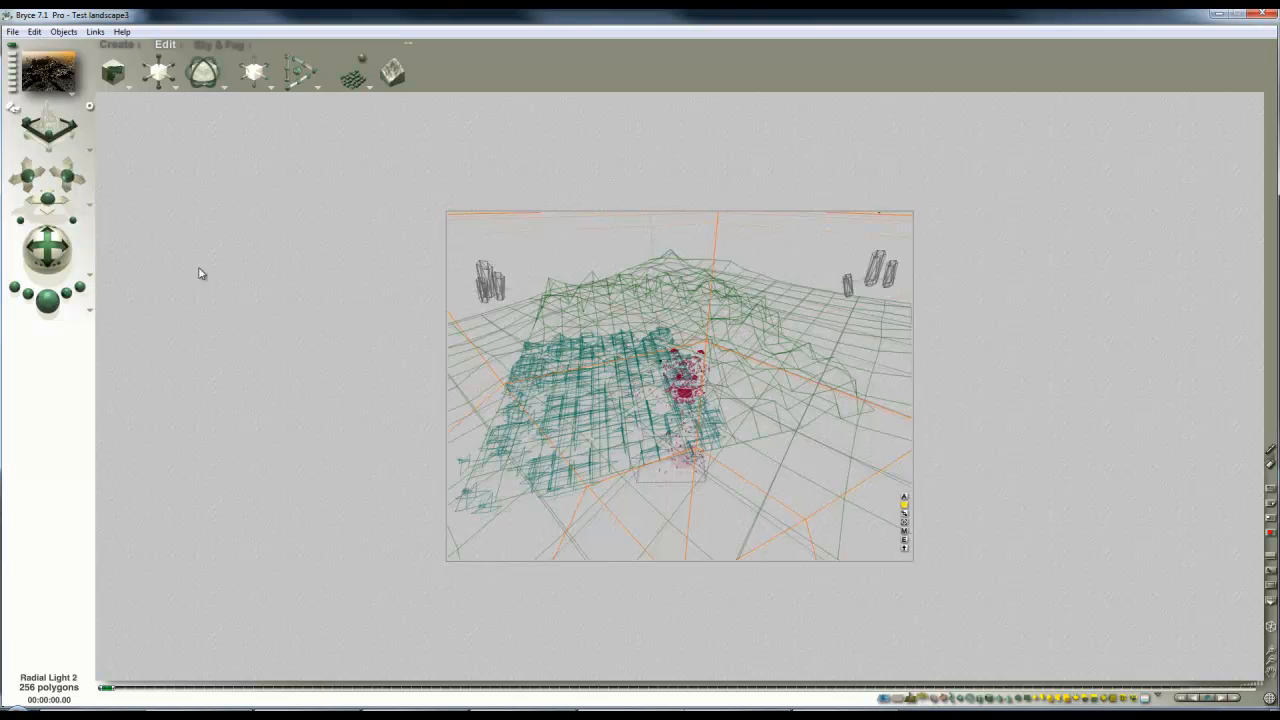
click(90, 315)
click(138, 397)
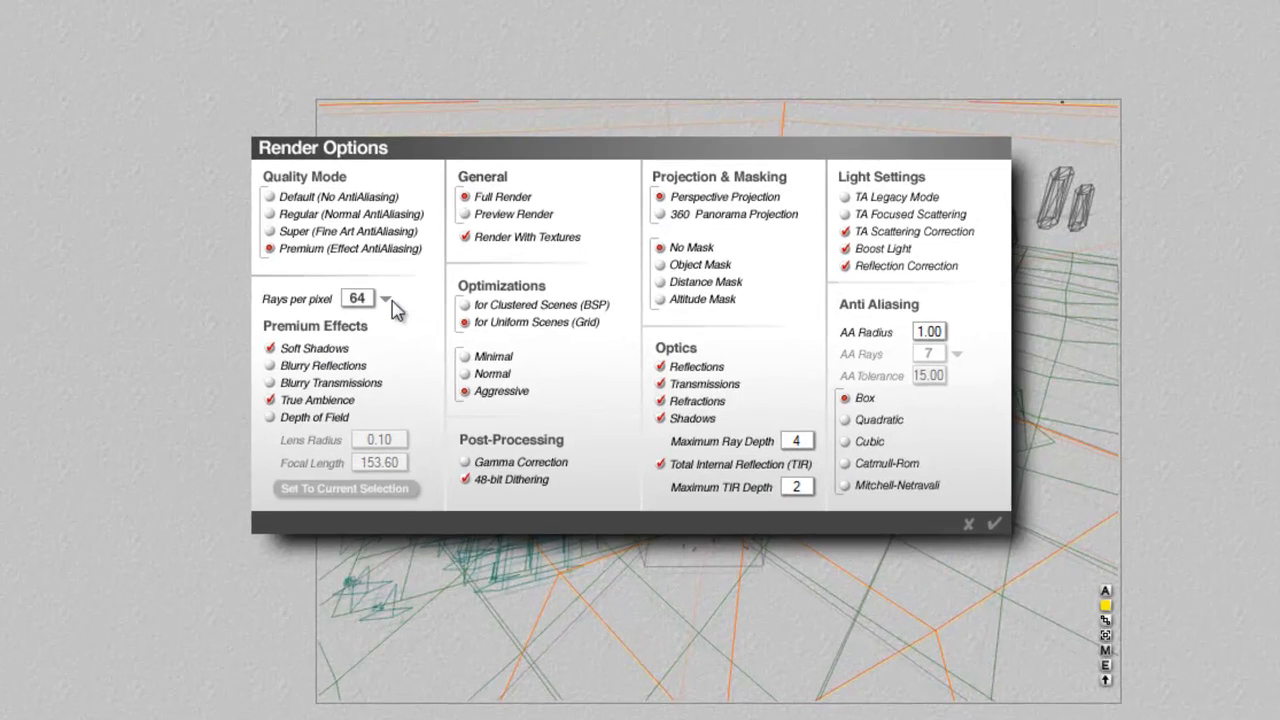
click(386, 299)
click(415, 332)
click(968, 523)
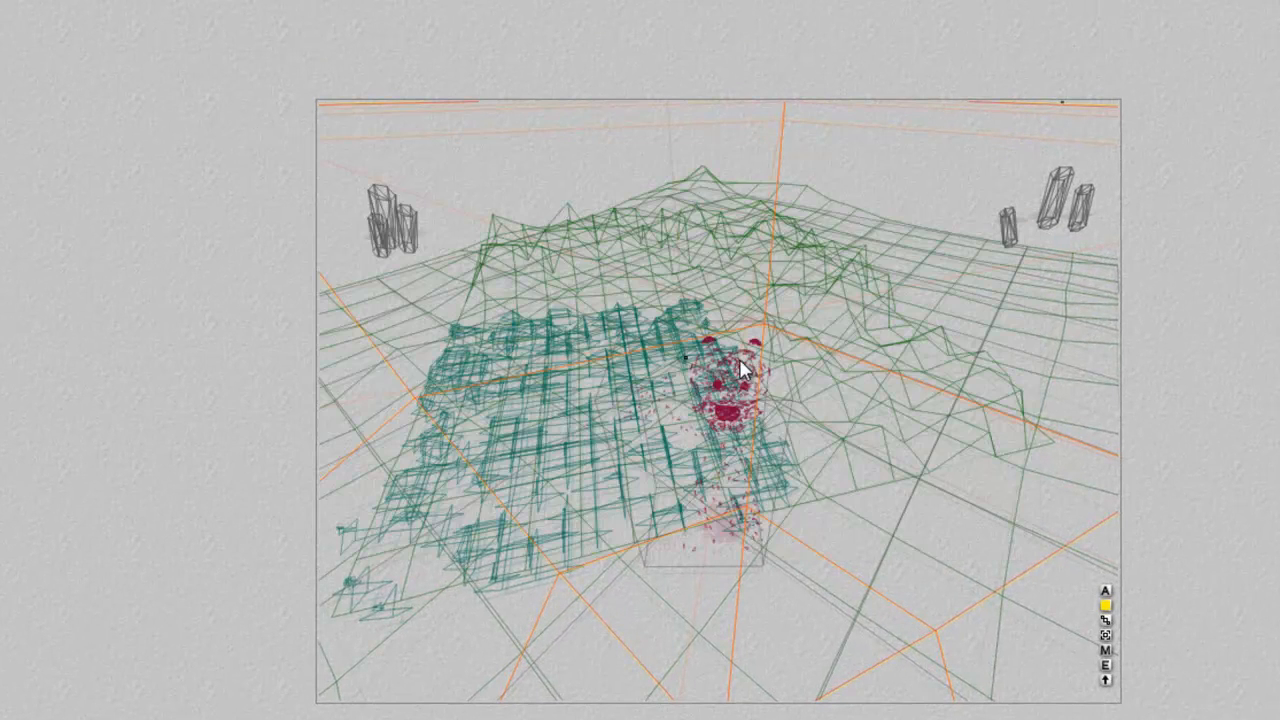
Select the smaller of the two radial lights and assign the Rainbow texture to its procedural gel's ambient colour.
right_click(807, 351)
click(848, 443)
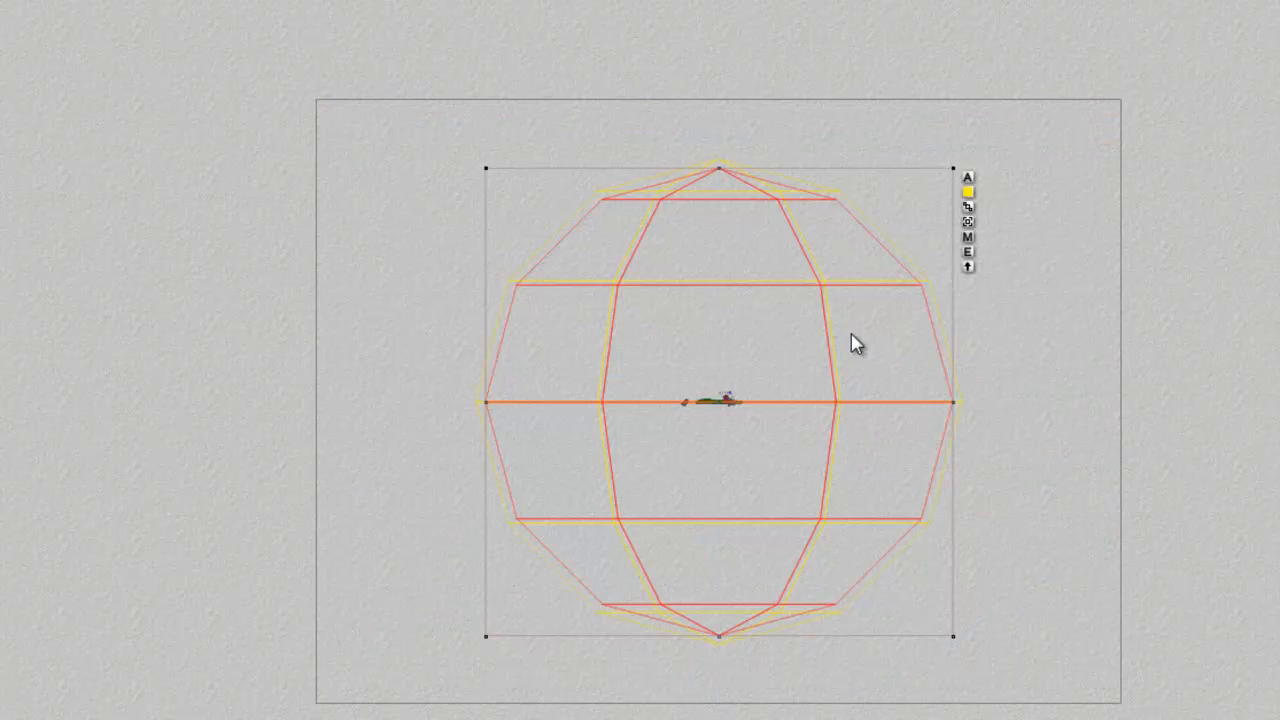
click(968, 252)
click(912, 446)
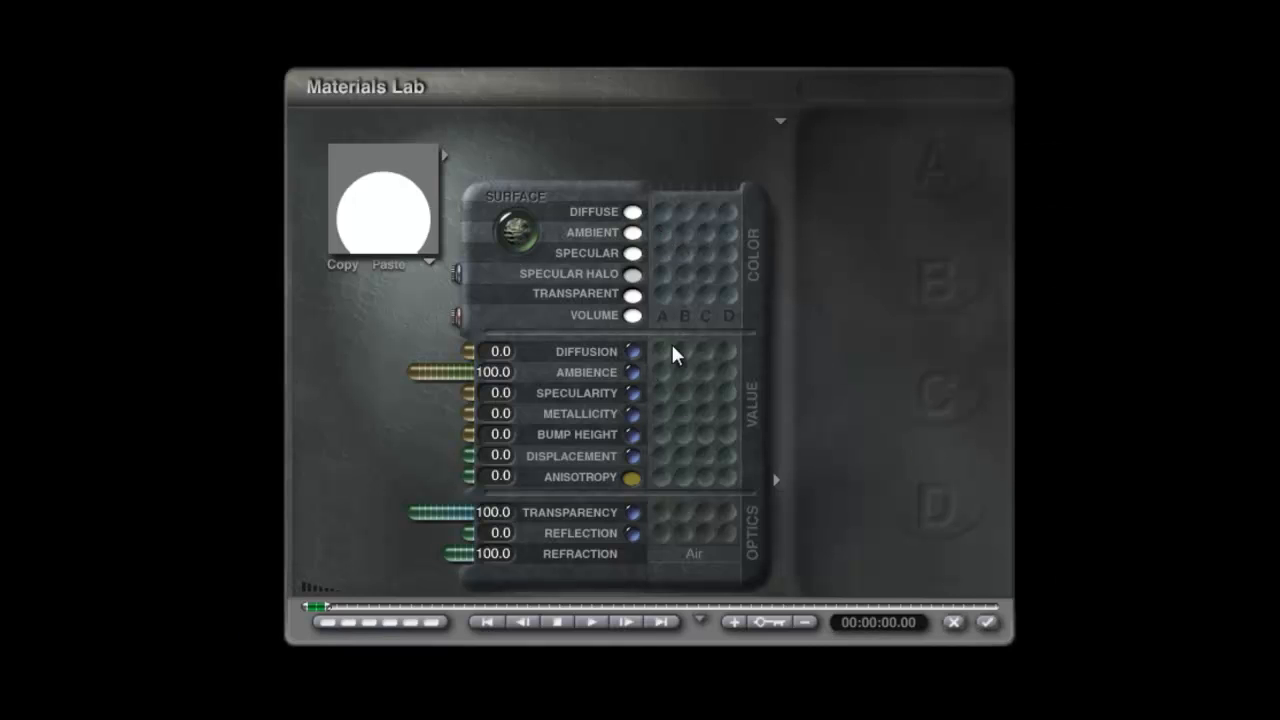
click(662, 232)
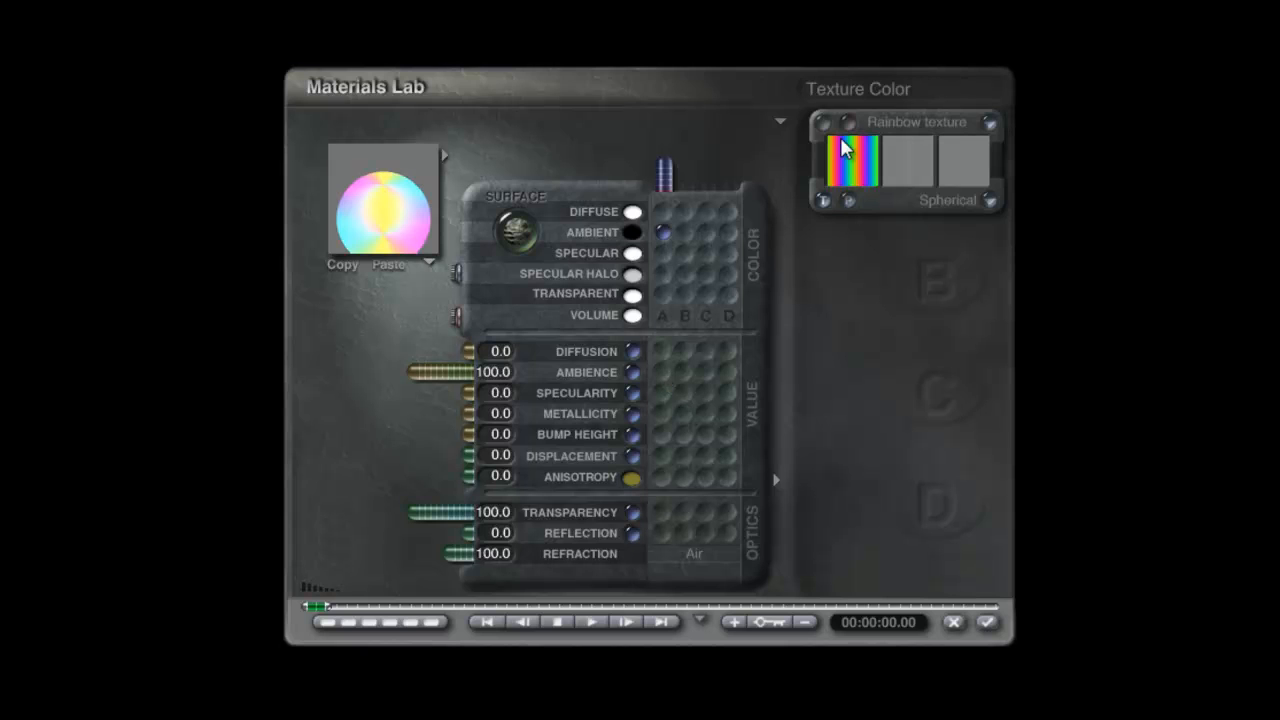
click(883, 121)
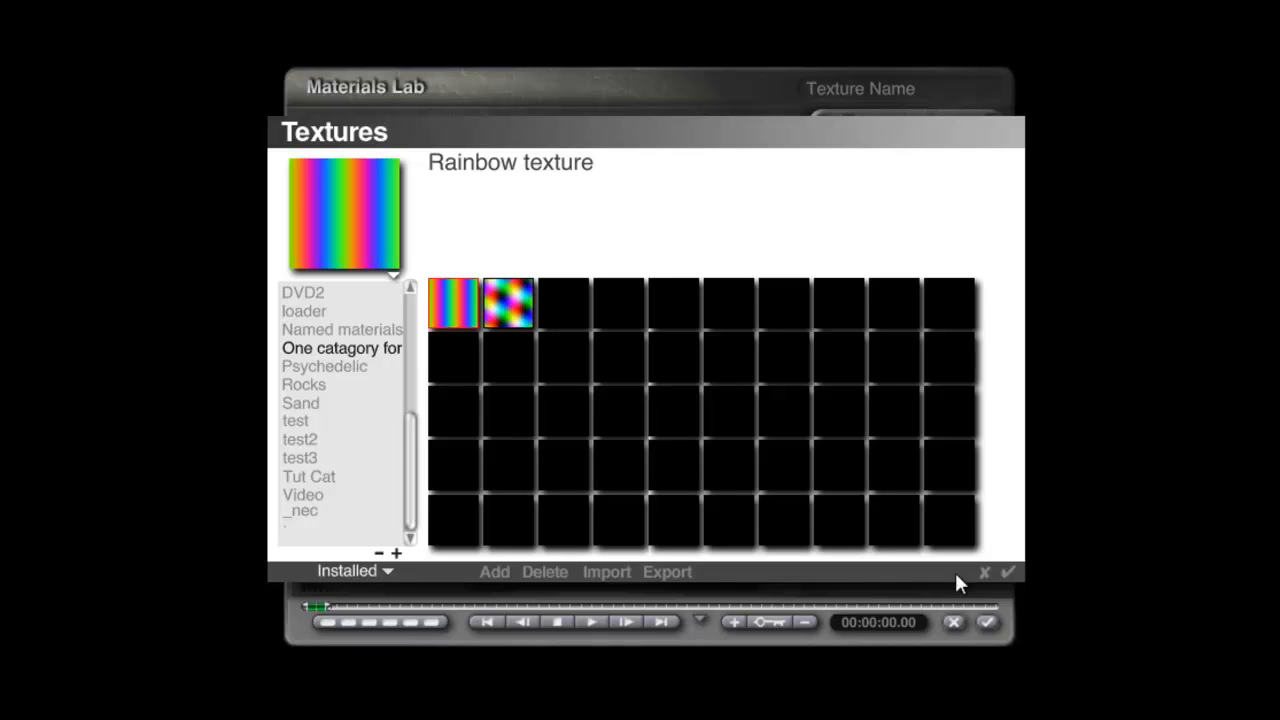
click(1006, 571)
Set the Rainbow texture's X scale to 10% and refresh the material preview.
click(822, 124)
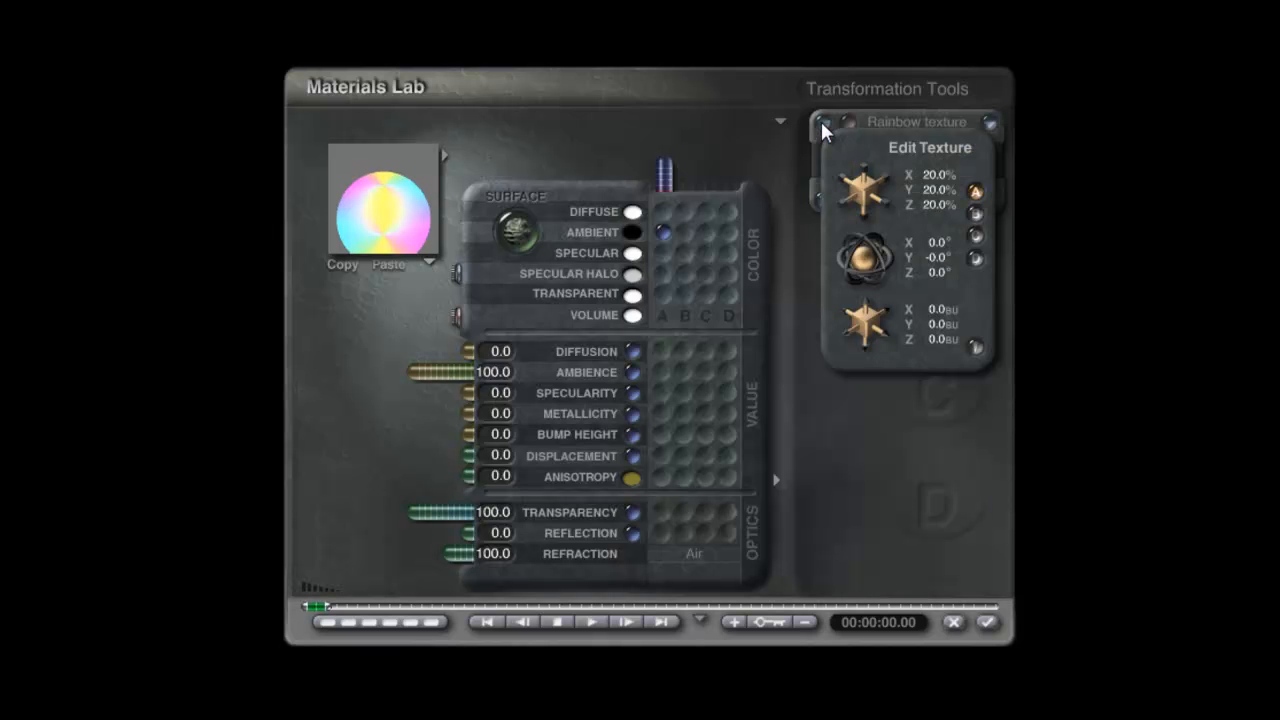
click(976, 347)
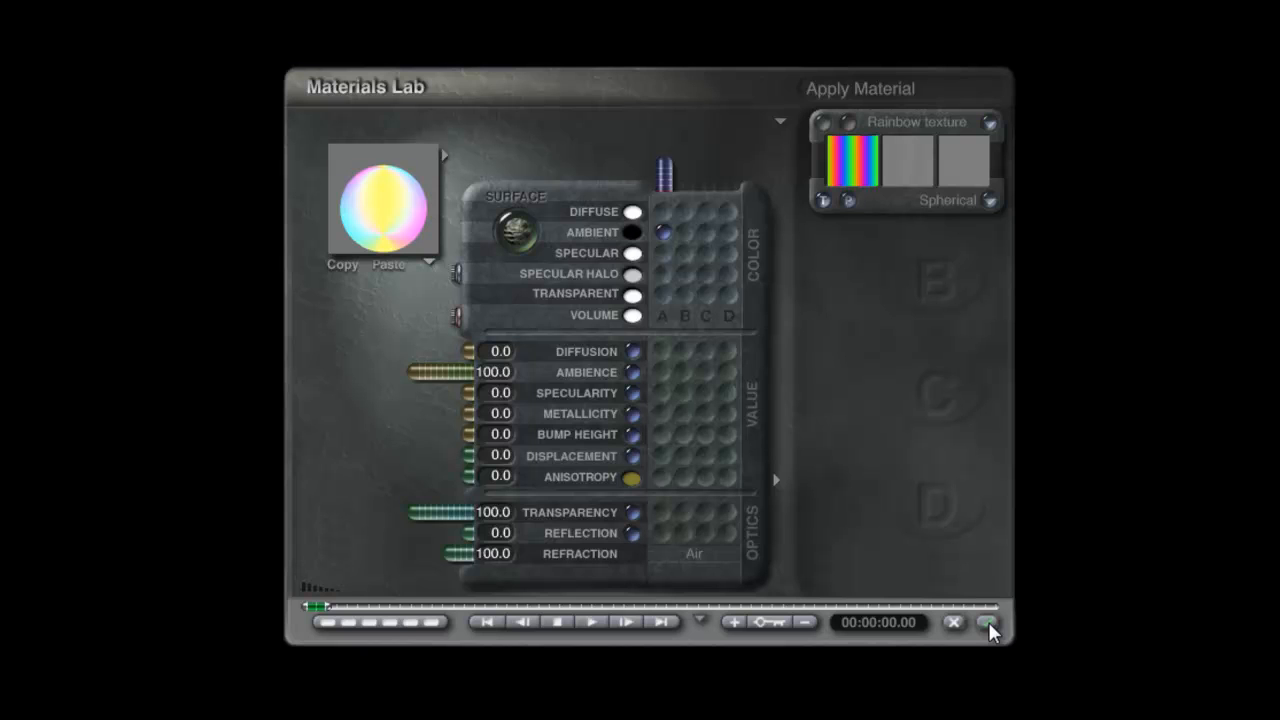
drag(377, 220, 400, 206)
click(823, 122)
click(920, 177)
text(10)
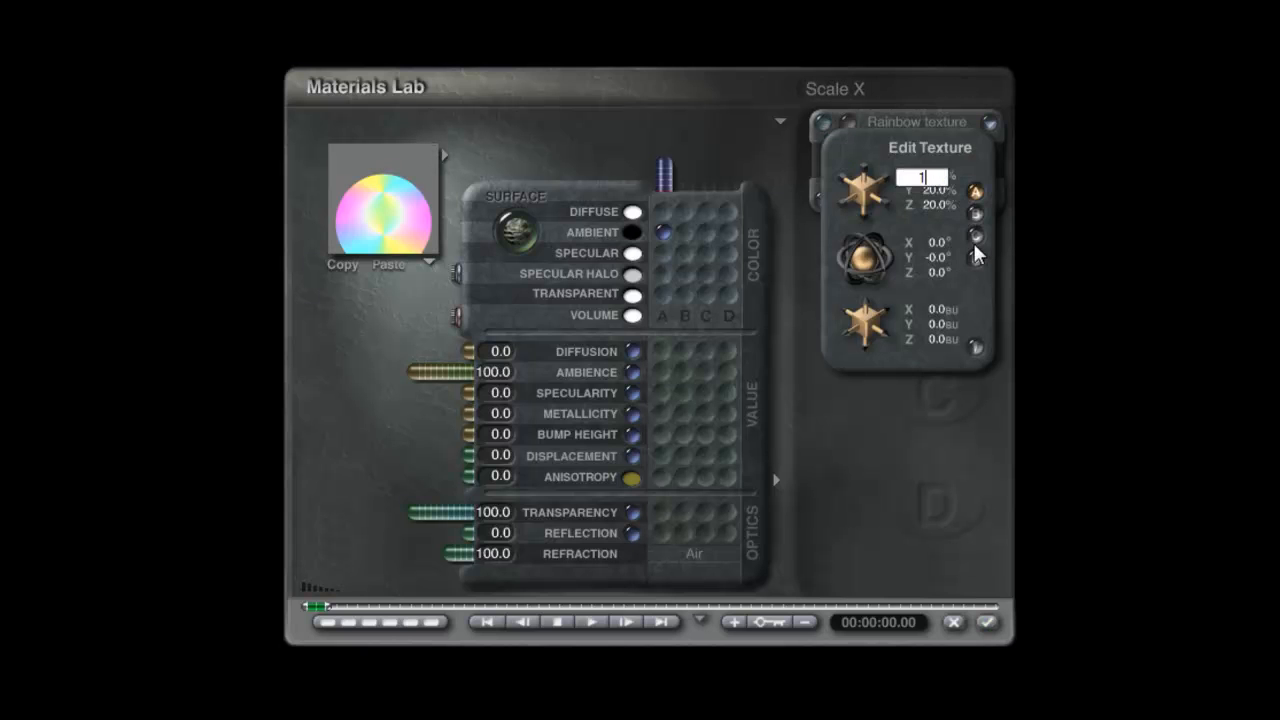
key(Return)
click(371, 211)
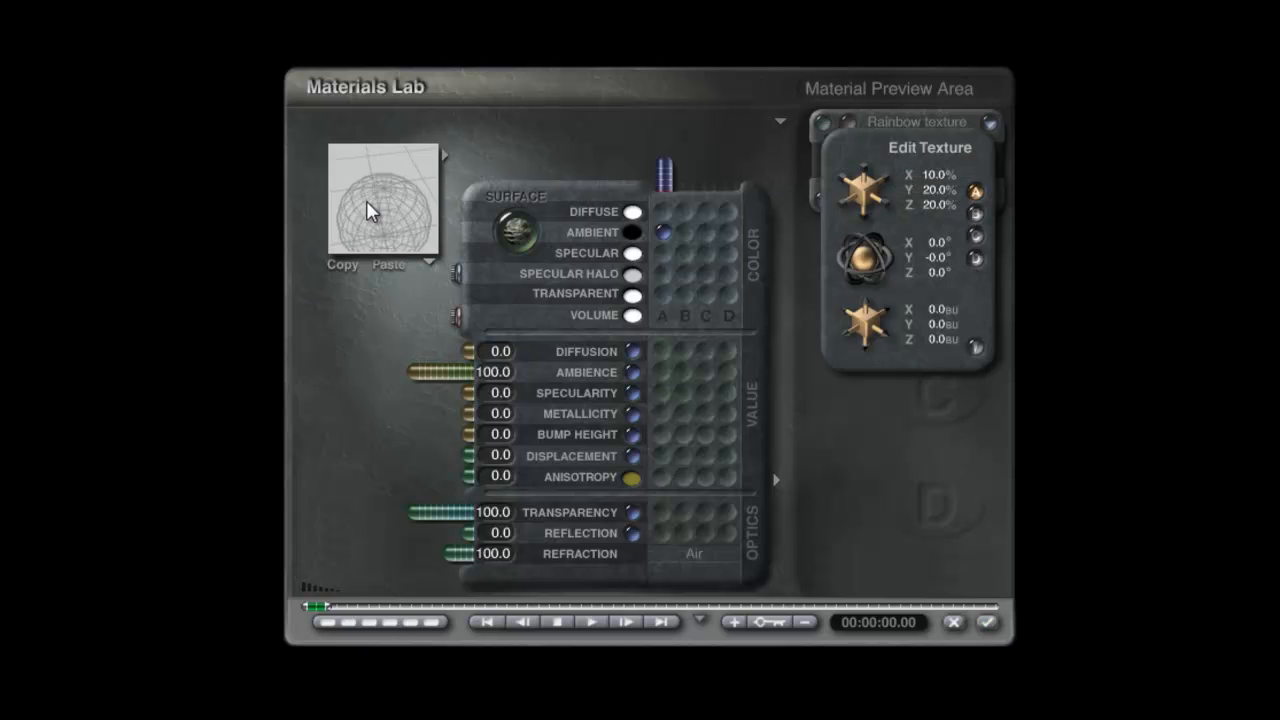
click(975, 347)
In the Deep Texture Editor, copy component 3 onto component 1, reduce the texture to one component and accept it.
click(847, 123)
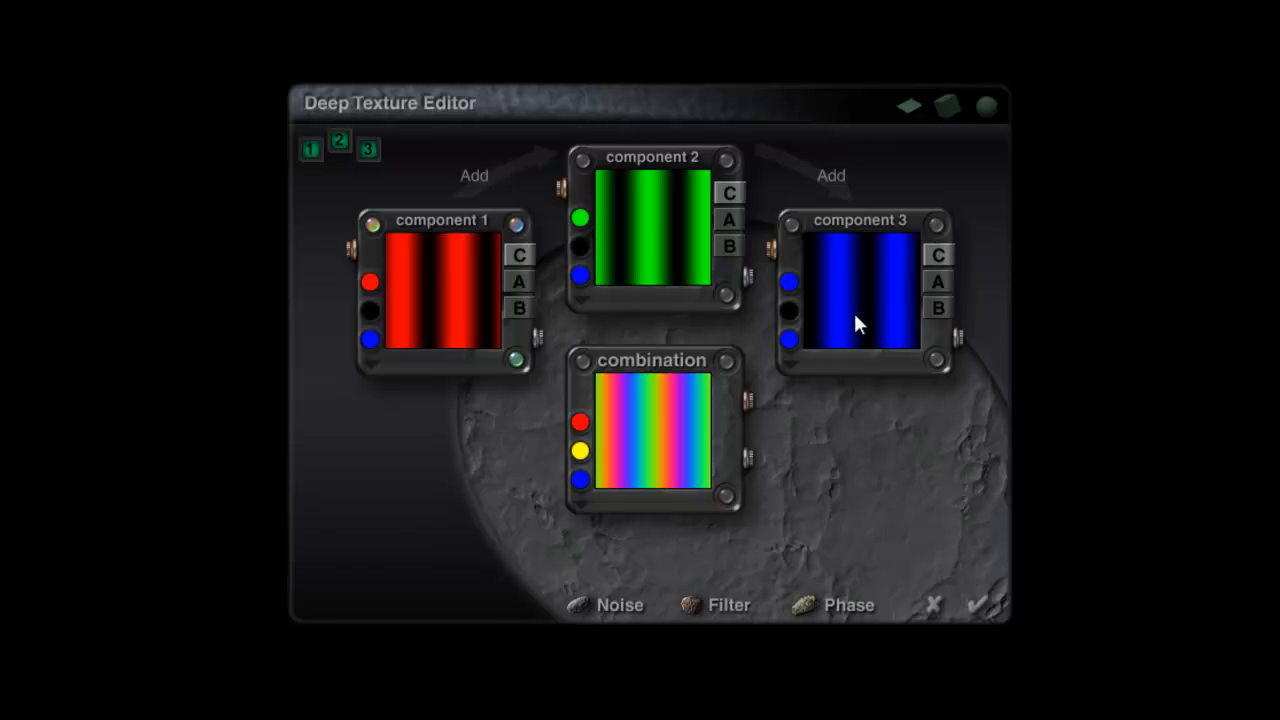
drag(881, 299, 454, 295)
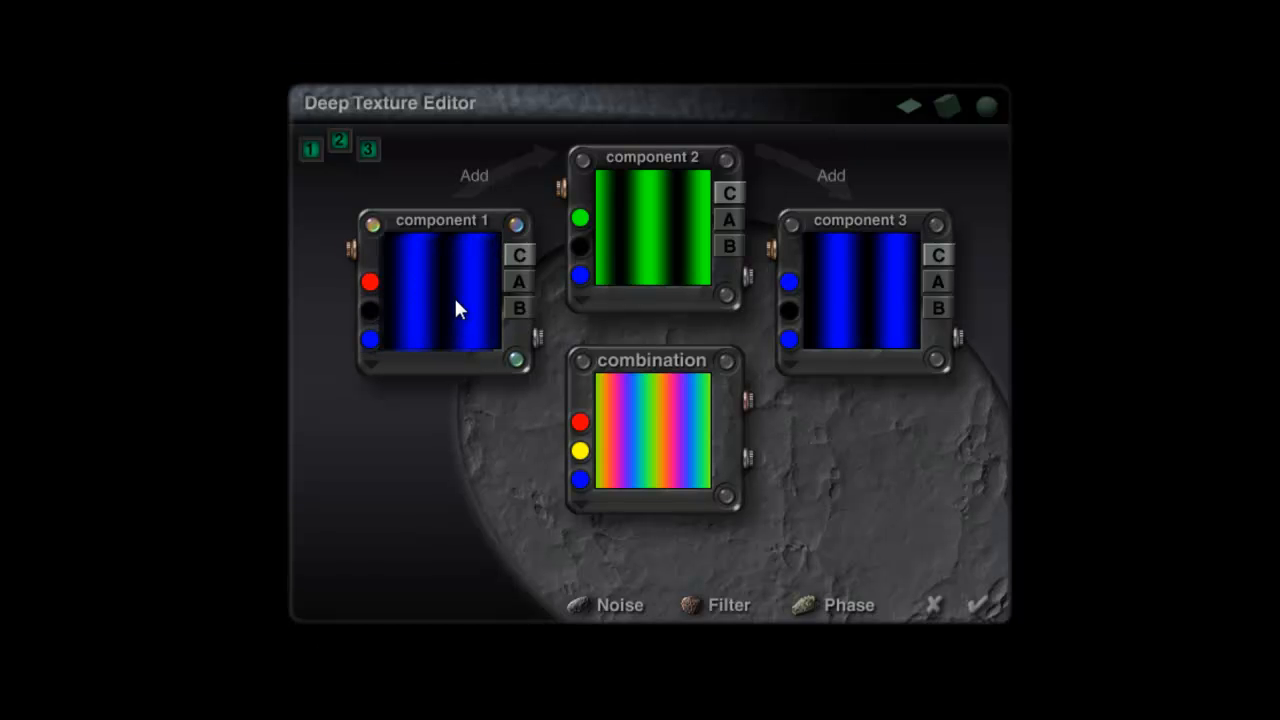
click(310, 148)
click(997, 616)
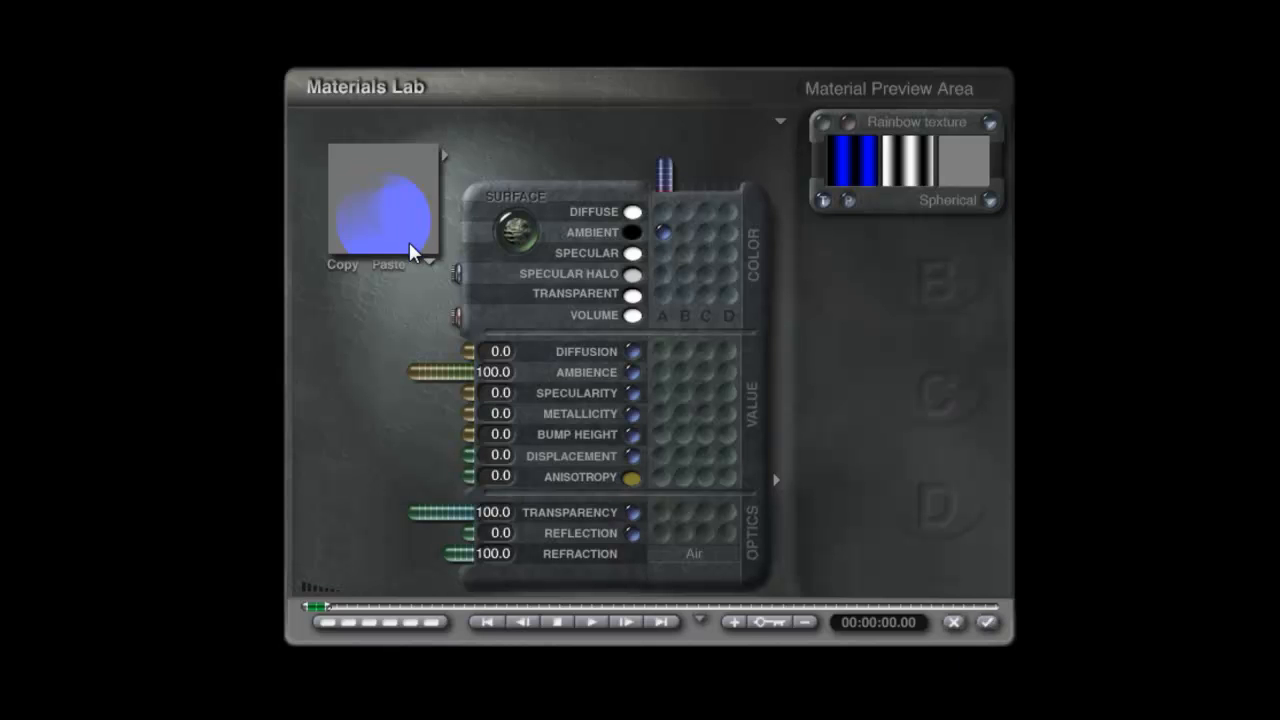
Accept the edited Rainbow gel material and the radial light's settings.
click(987, 621)
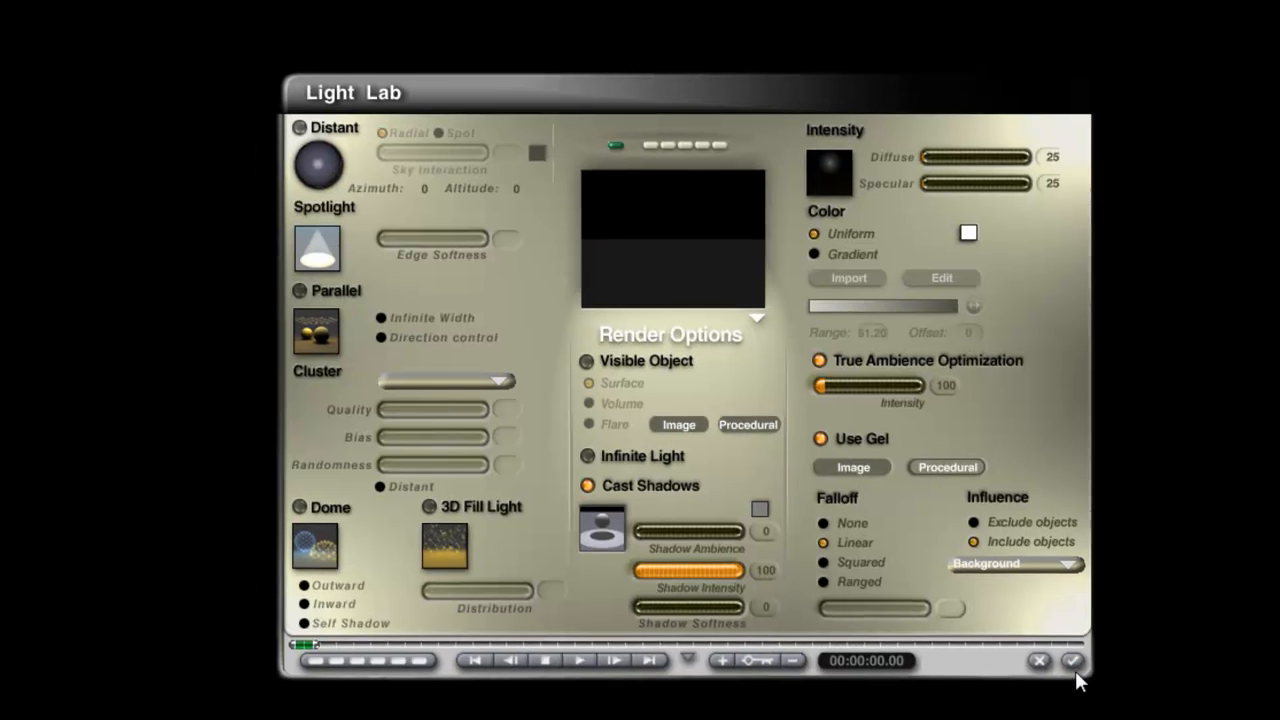
click(1038, 644)
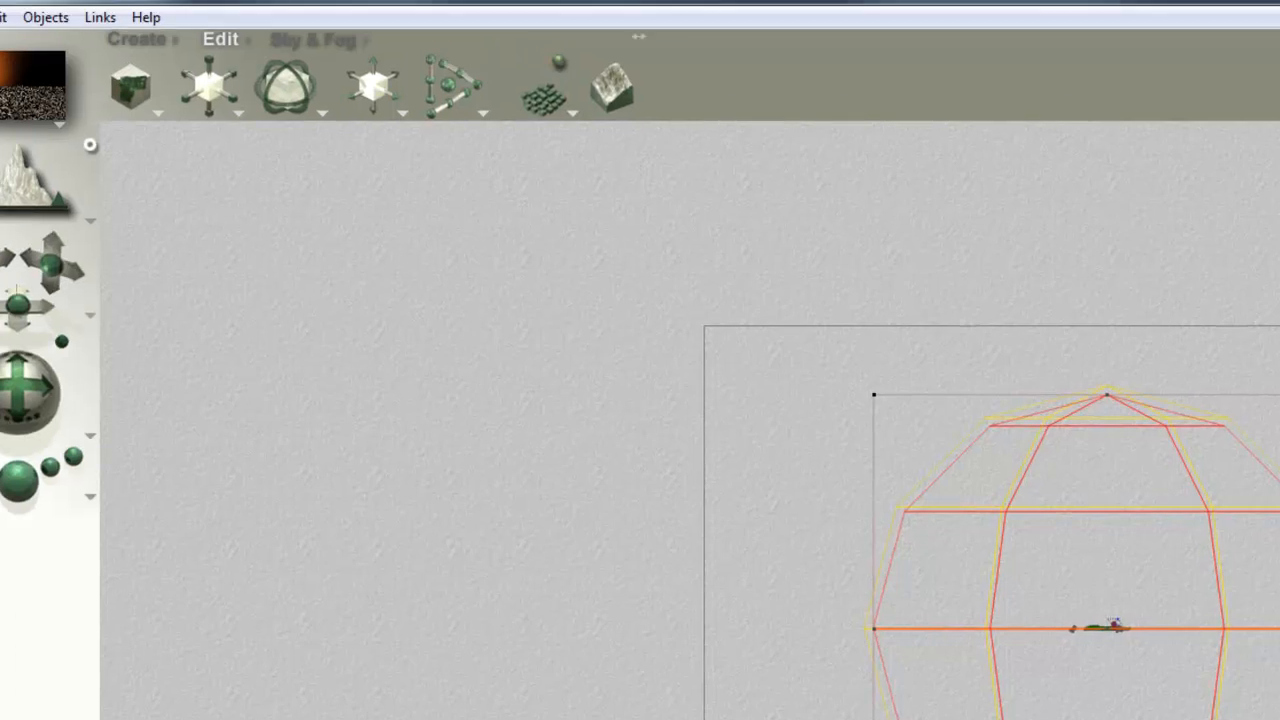
Check the RGB values of the sky's ambient colour, and replace that colour with white sampled from the neighbouring swatch.
click(412, 84)
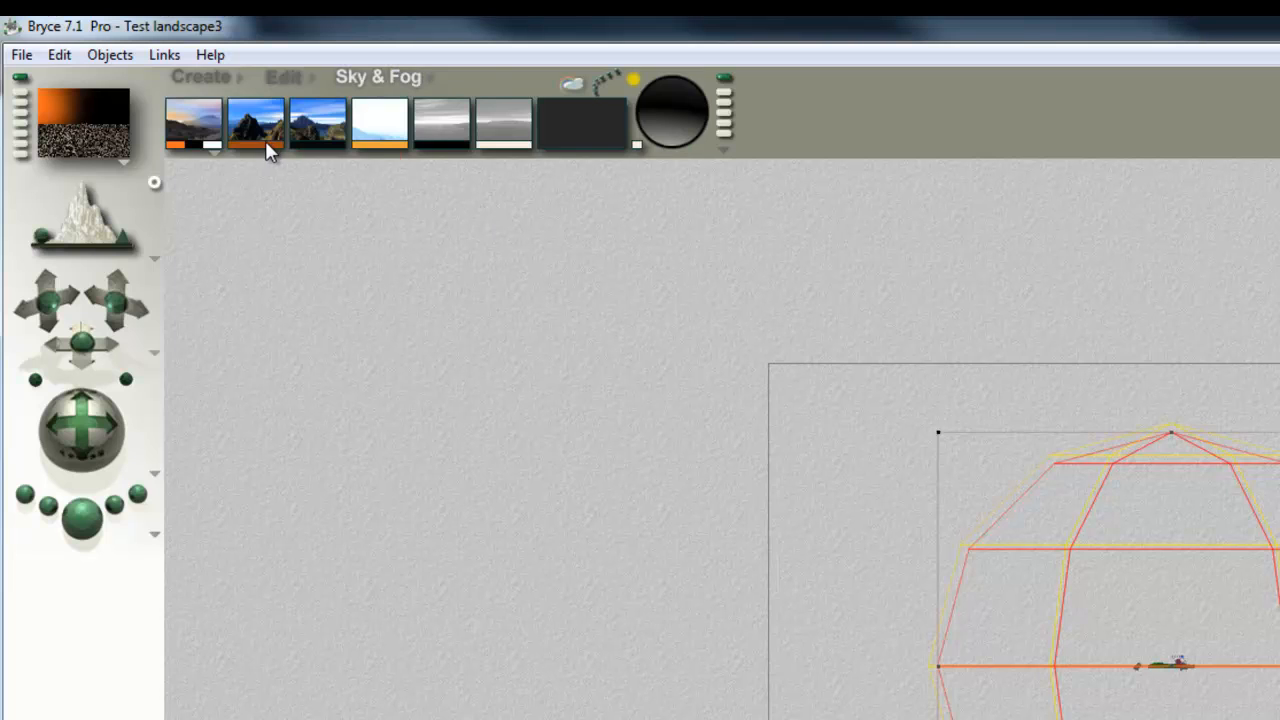
click(248, 143)
click(246, 142)
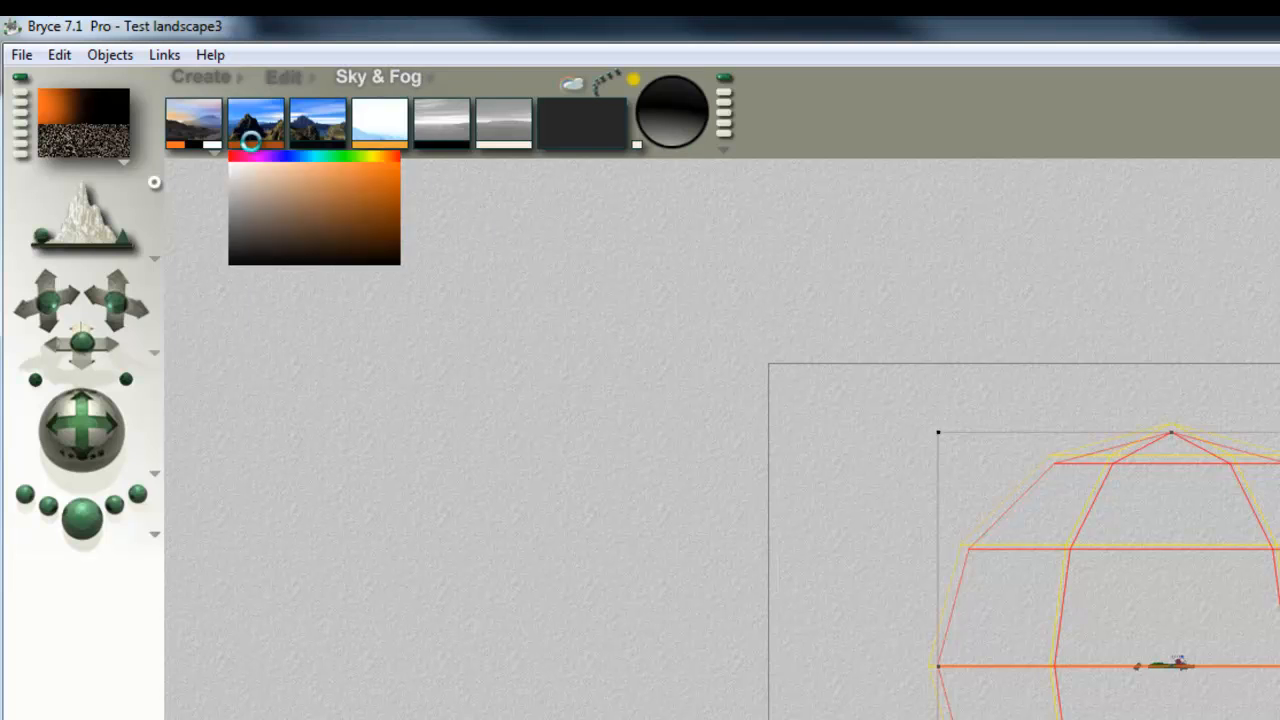
alt+click(252, 145)
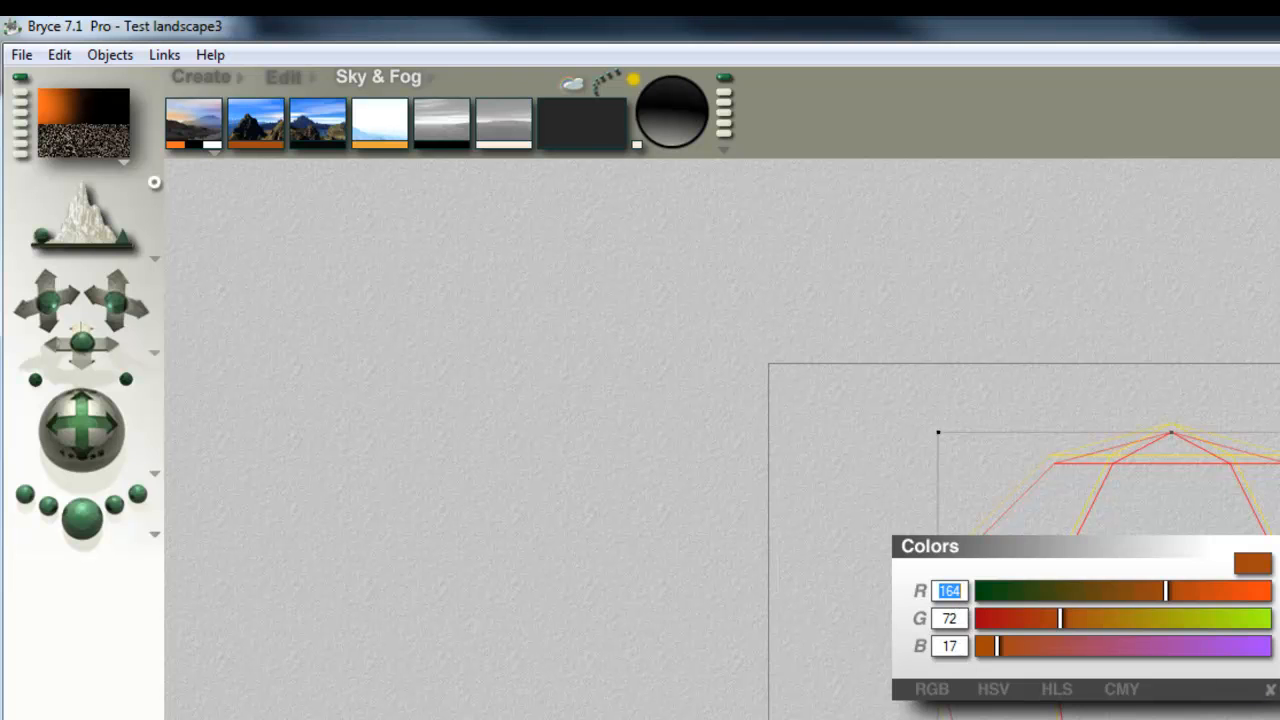
key(Return)
drag(254, 143, 218, 143)
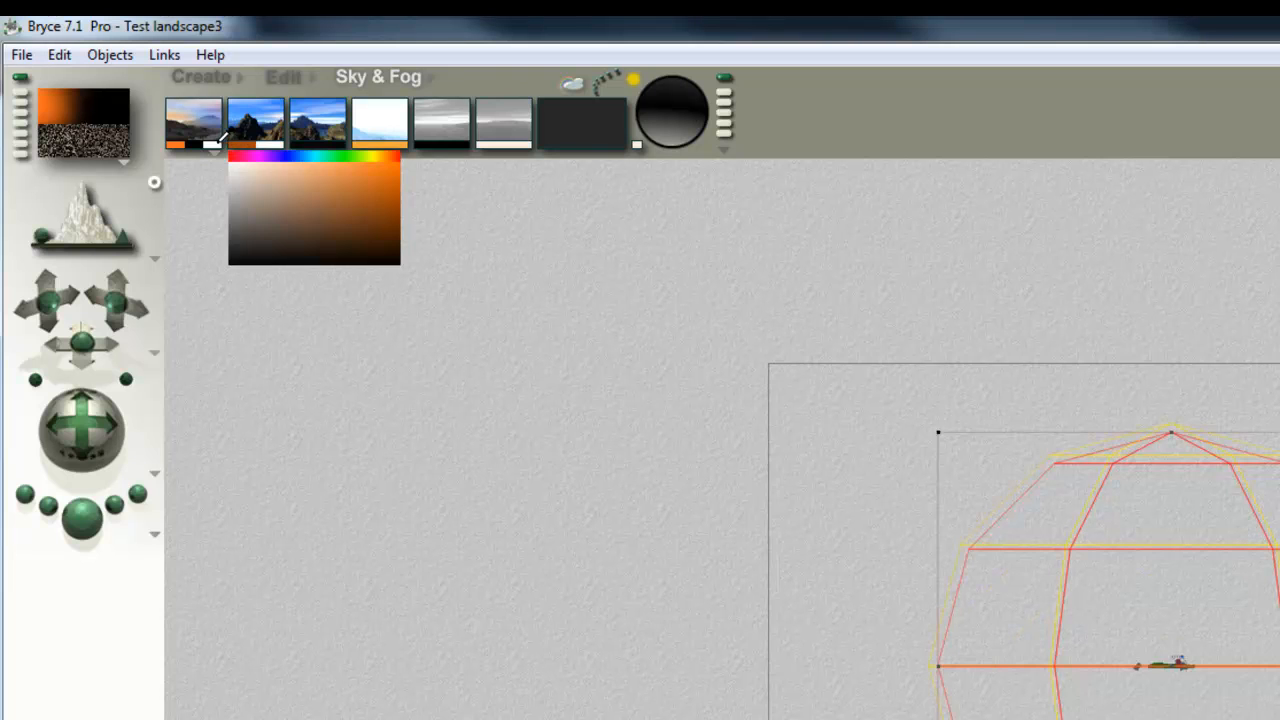
Select the larger radial light and set its procedural gel's ambient colour to RGB 164, 72, 17.
ctrl+click(800, 280)
click(838, 294)
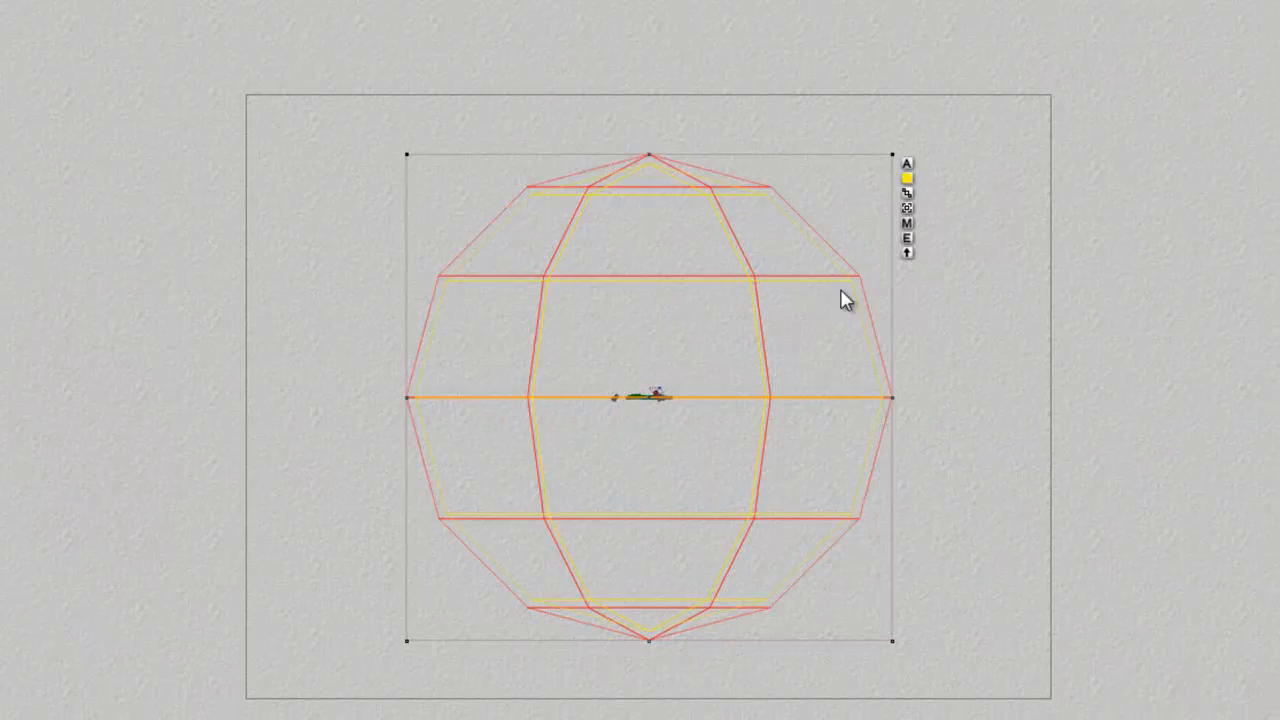
click(905, 239)
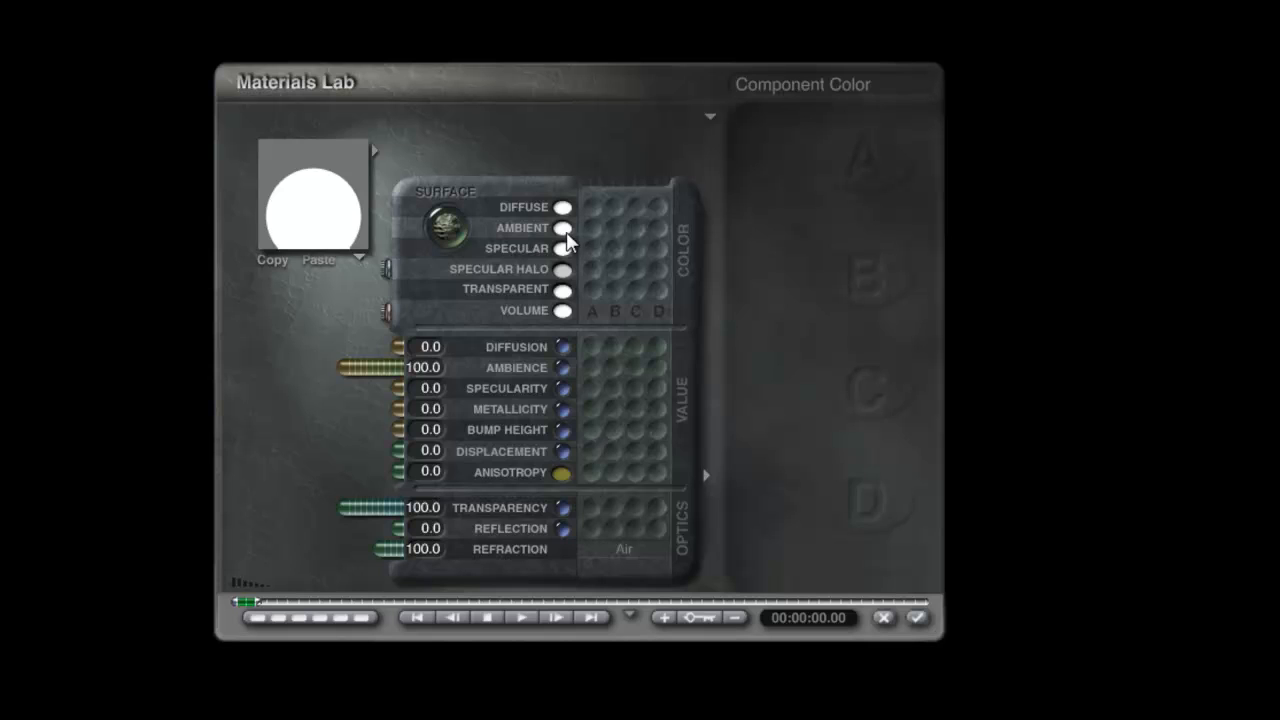
click(561, 230)
text(1)
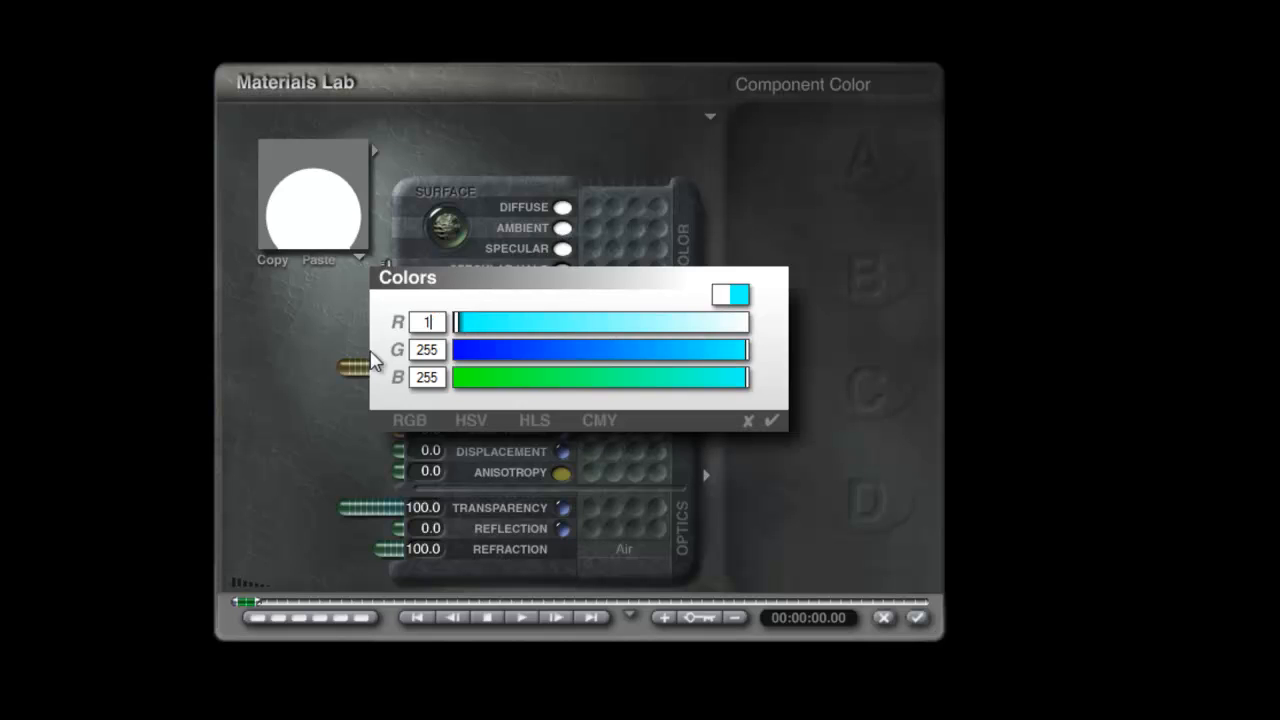
text(64)
drag(446, 352, 383, 390)
text(72)
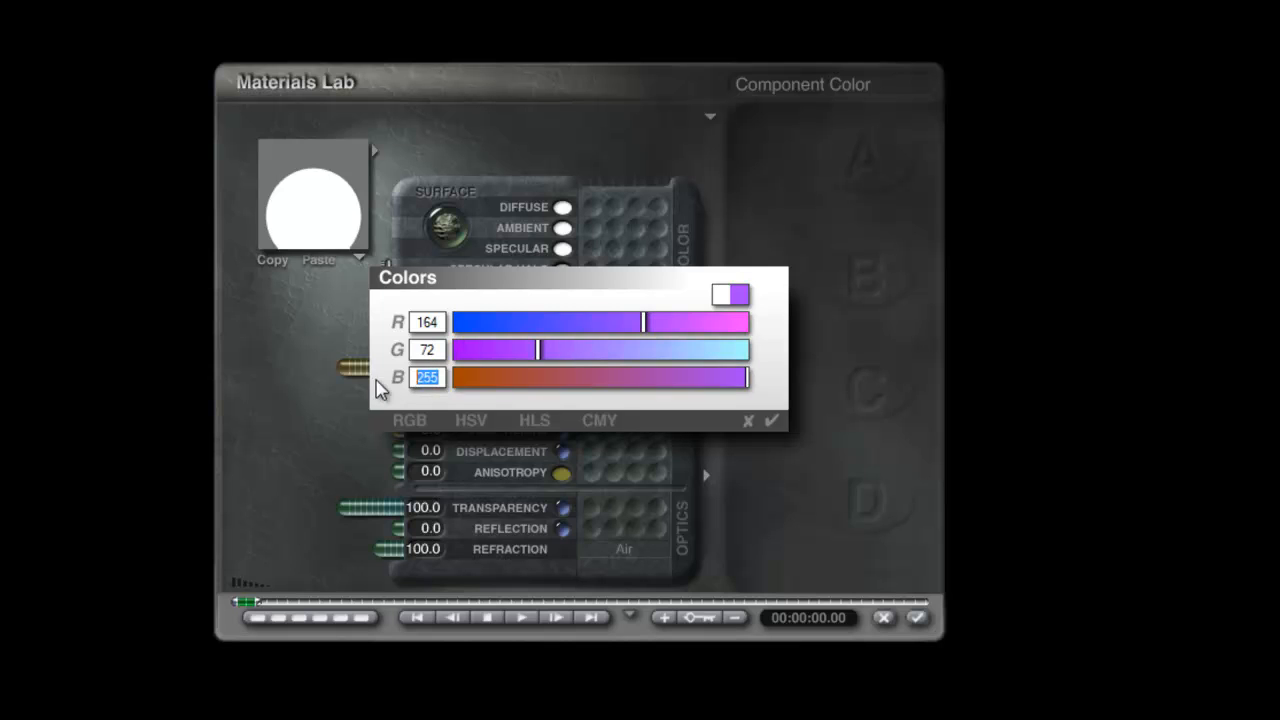
text(17)
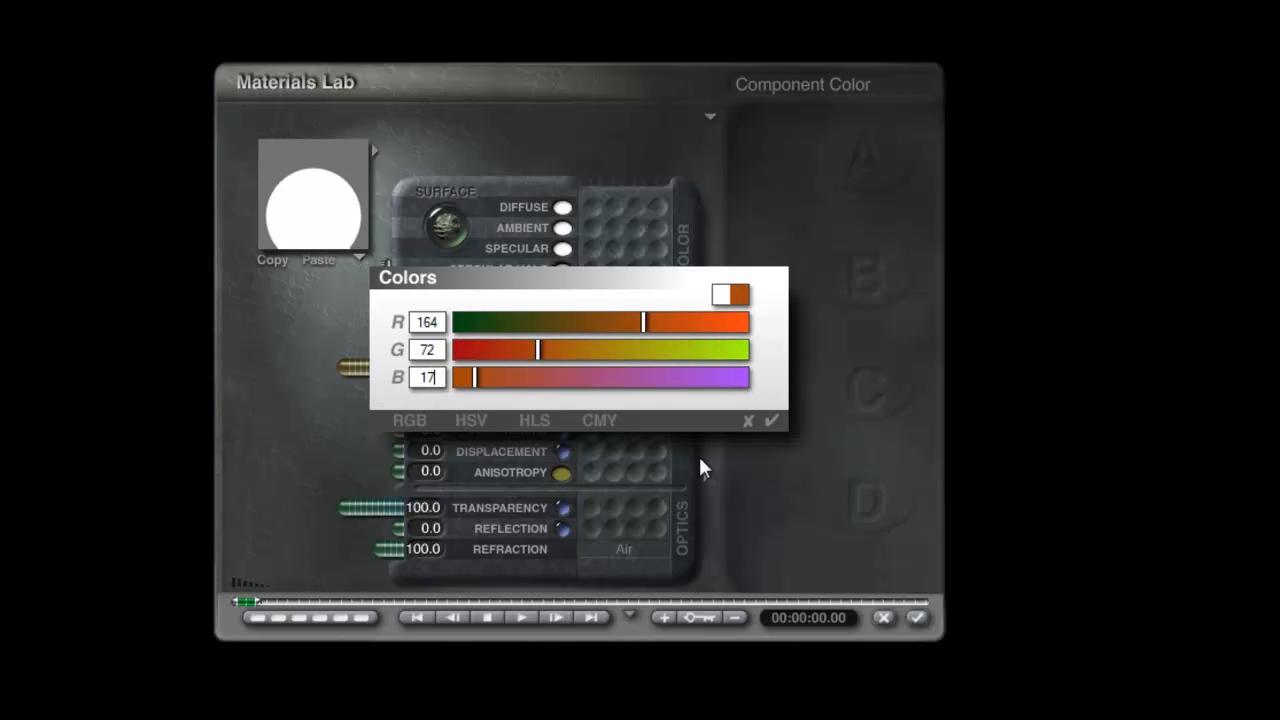
click(772, 422)
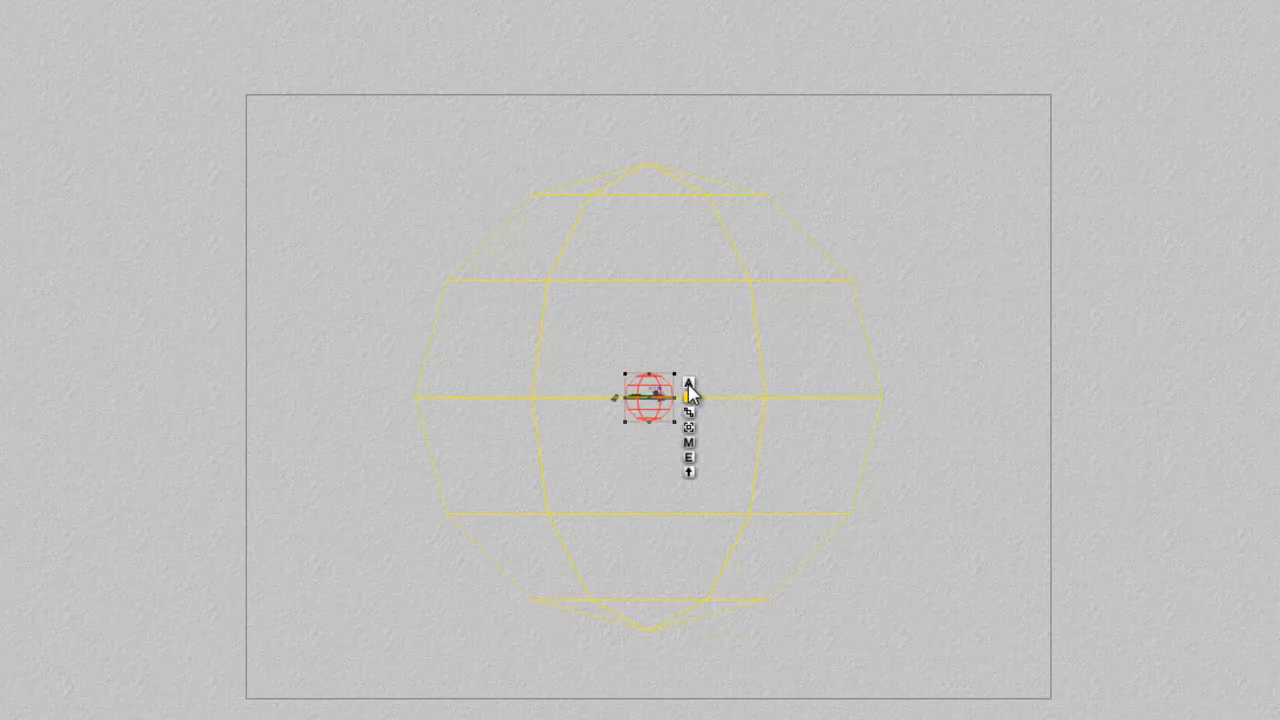
Select Radial Light 2, rotate it around the scene in the camera view, and test-render the result.
click(820, 469)
right_click(790, 457)
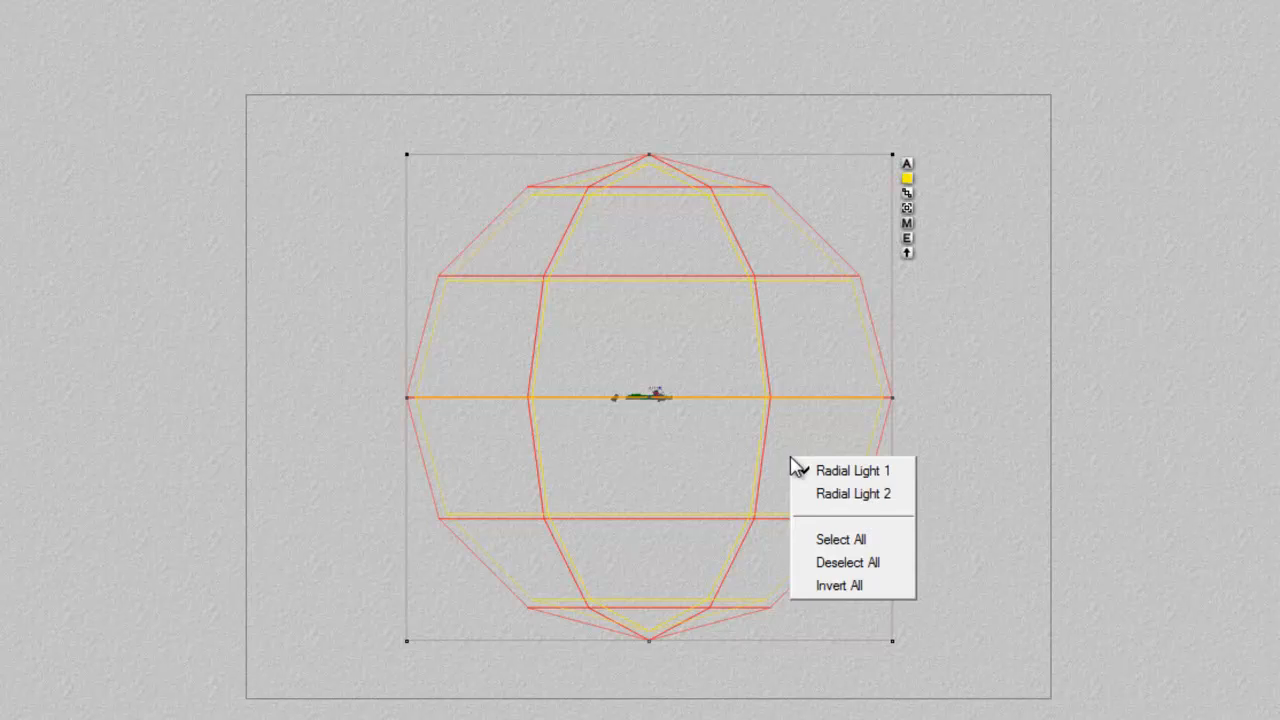
click(848, 494)
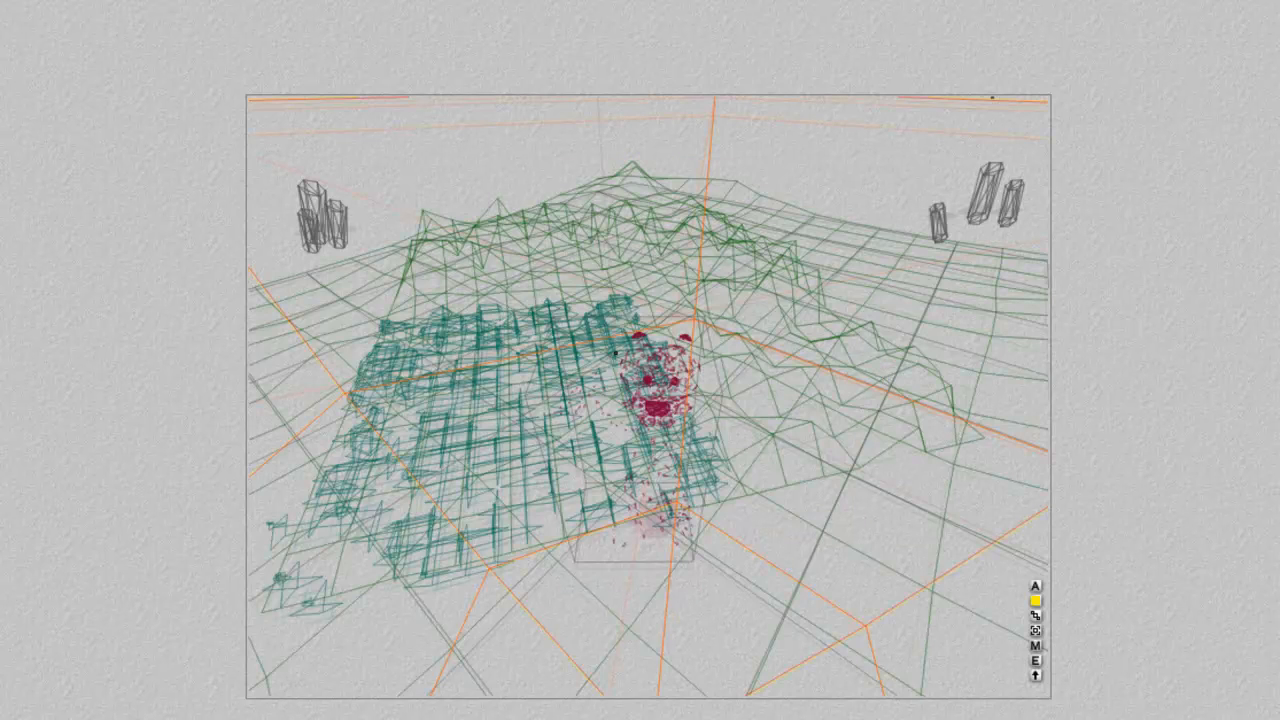
key(Page_Up)
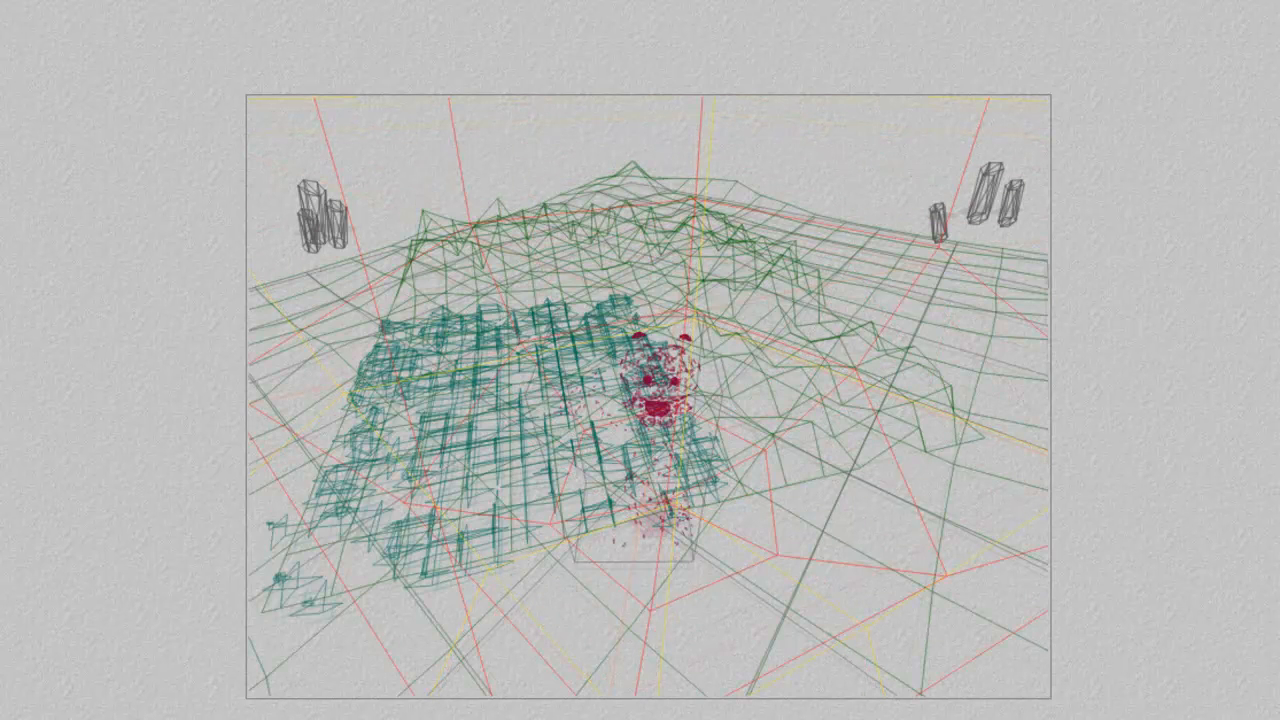
key(ctrl+r)
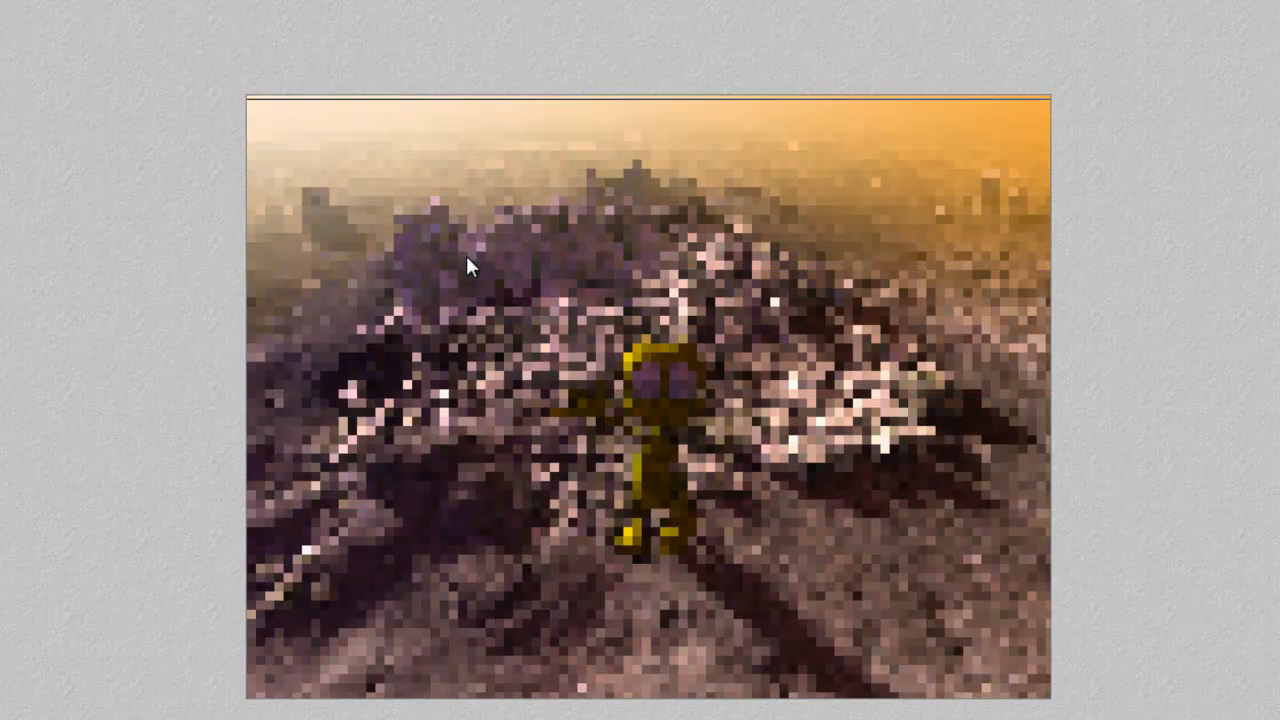
Adjust Radial Light 2's rotation slightly and re-render to check the lighting on the alien.
key(Escape)
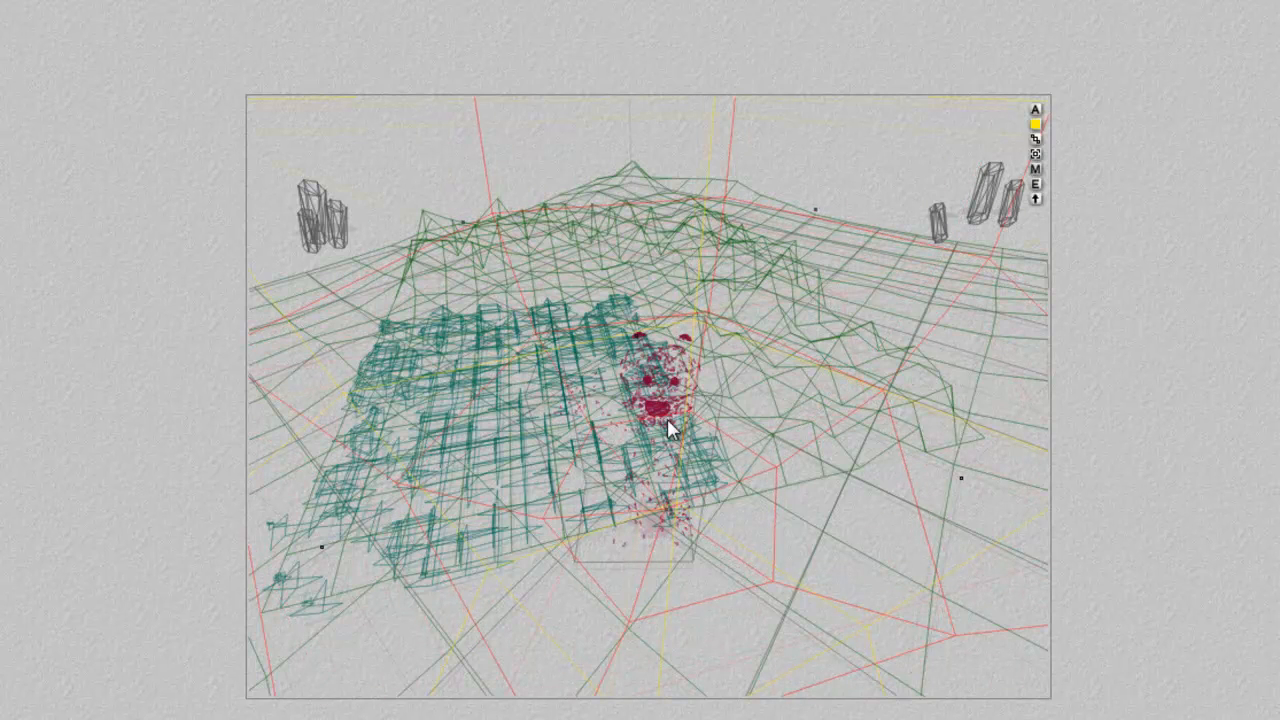
key(ctrl+r)
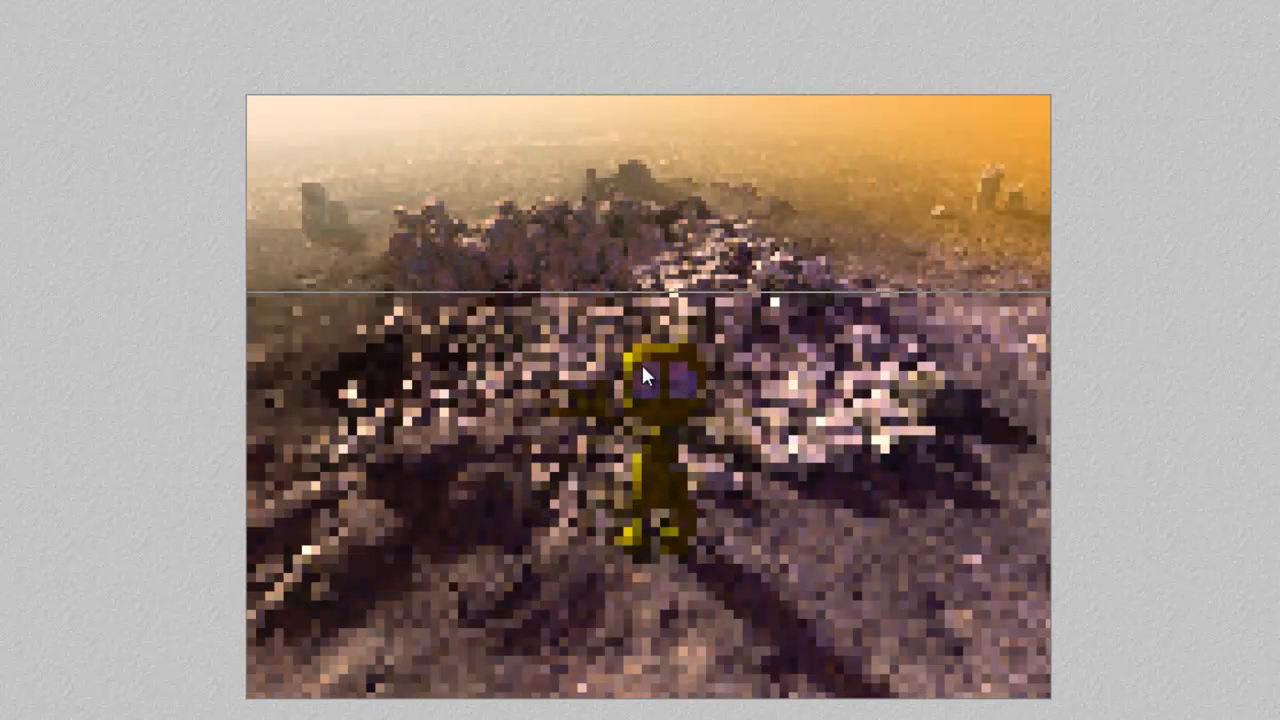
click(665, 455)
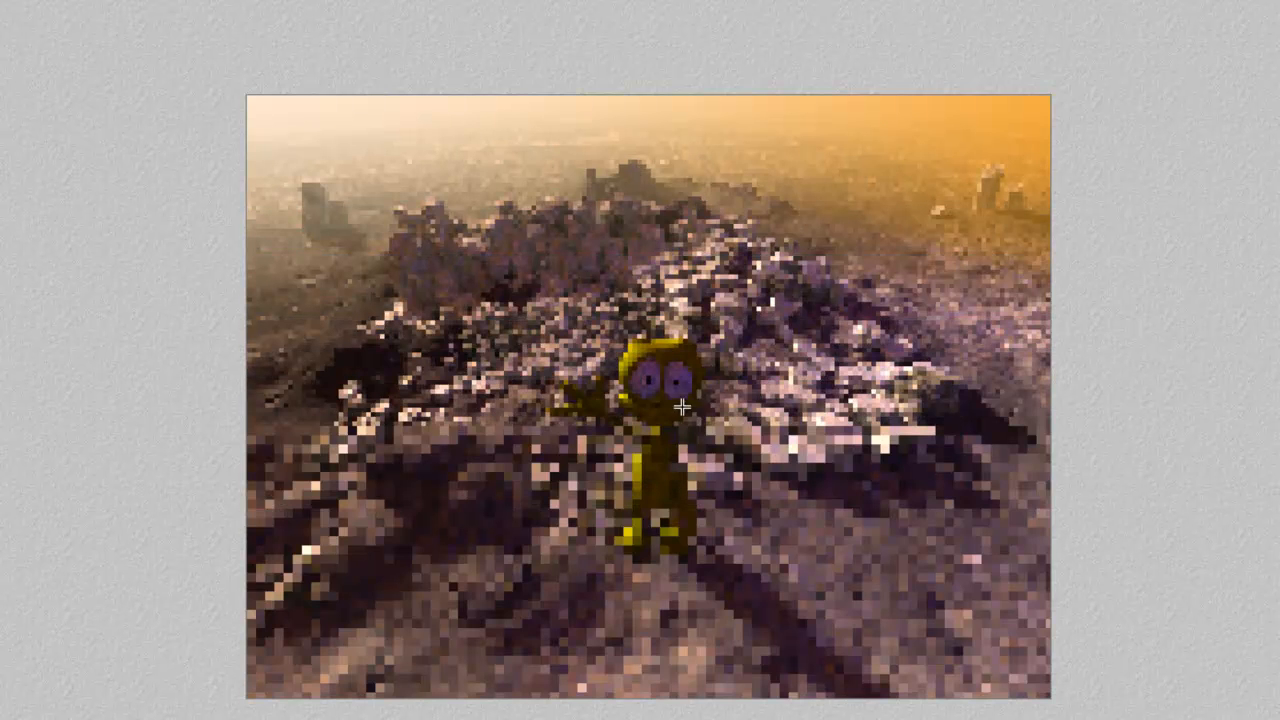
key(Escape)
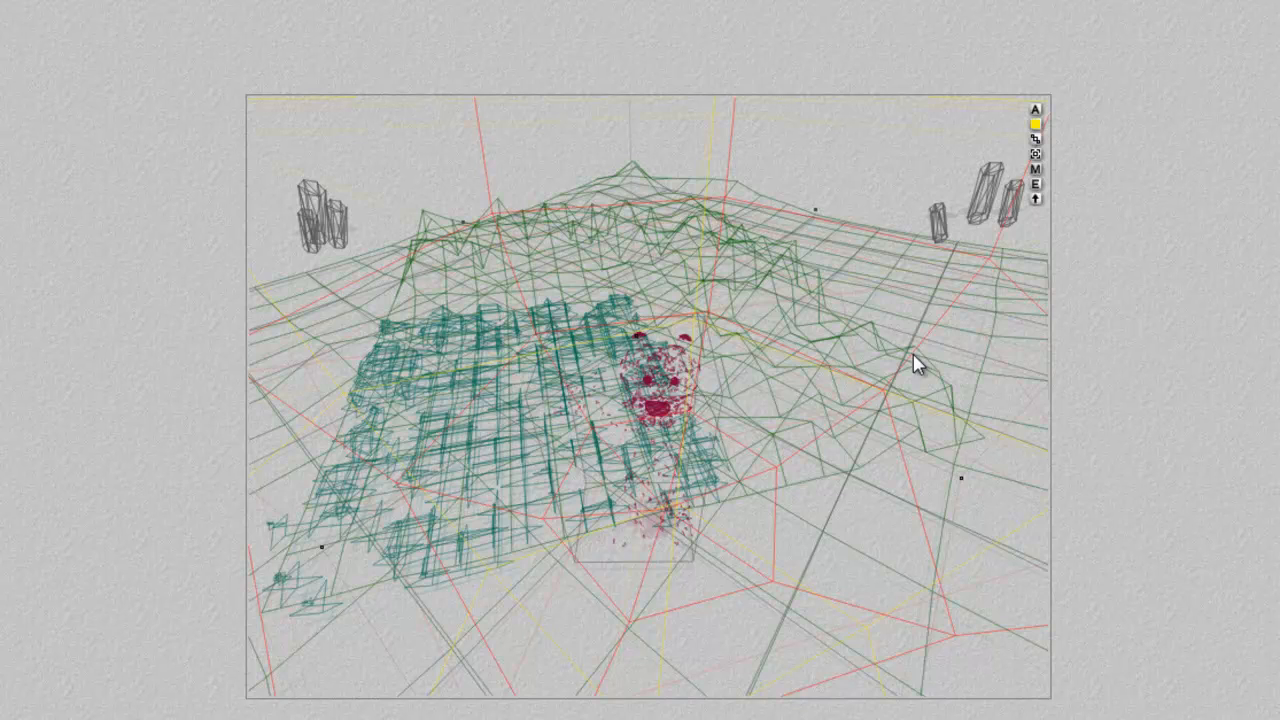
Change the first colour of component 1 in Radial Light 2's Rainbow gel from dark blue to light blue, and accept all edits.
click(1036, 184)
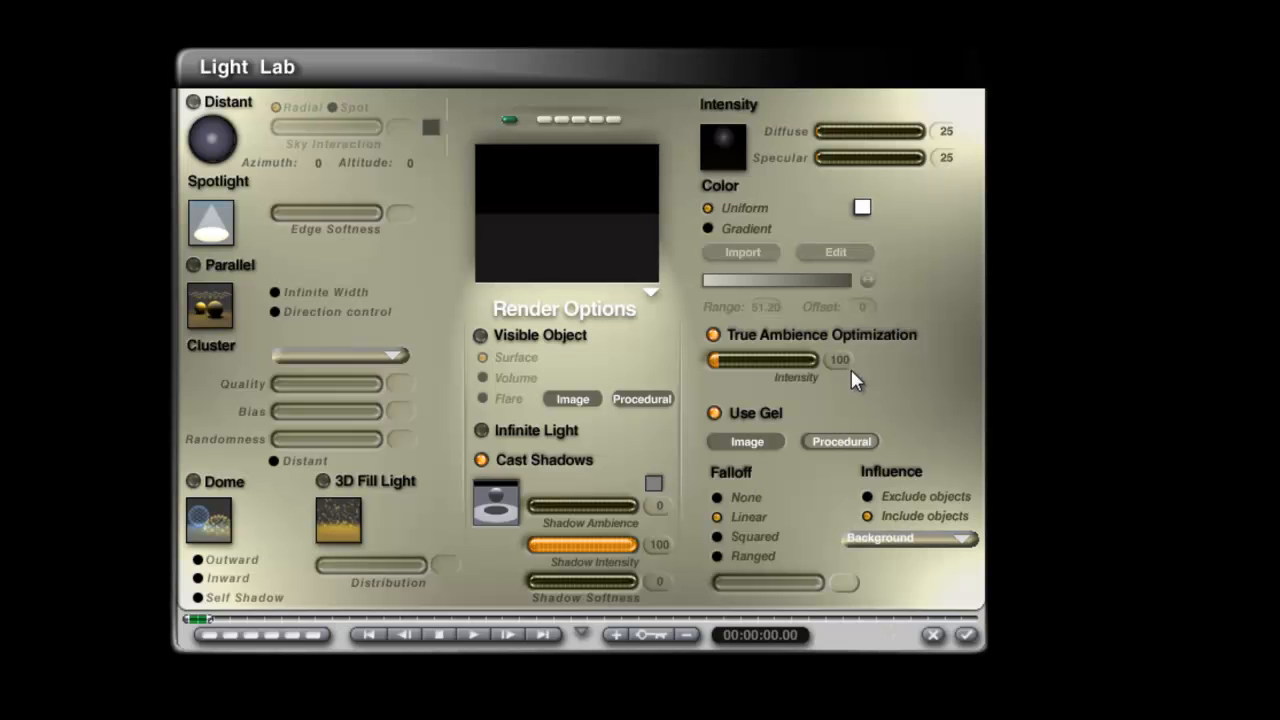
click(833, 441)
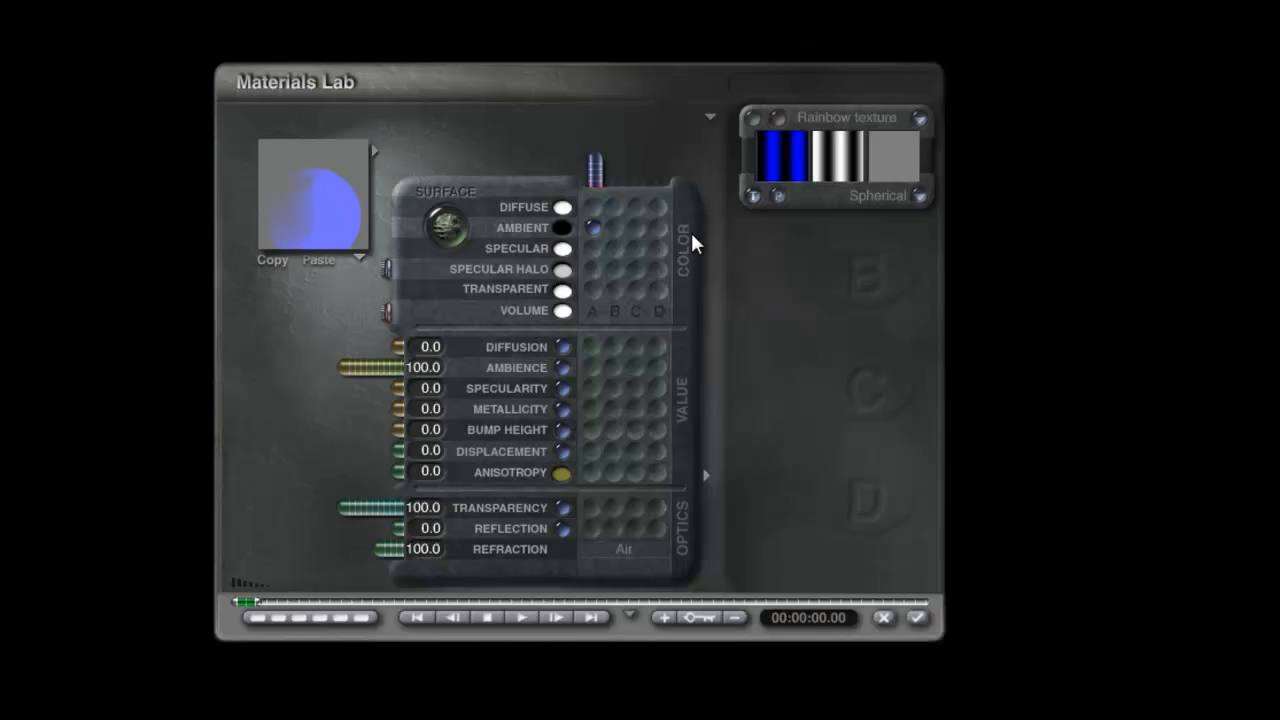
click(777, 117)
click(301, 277)
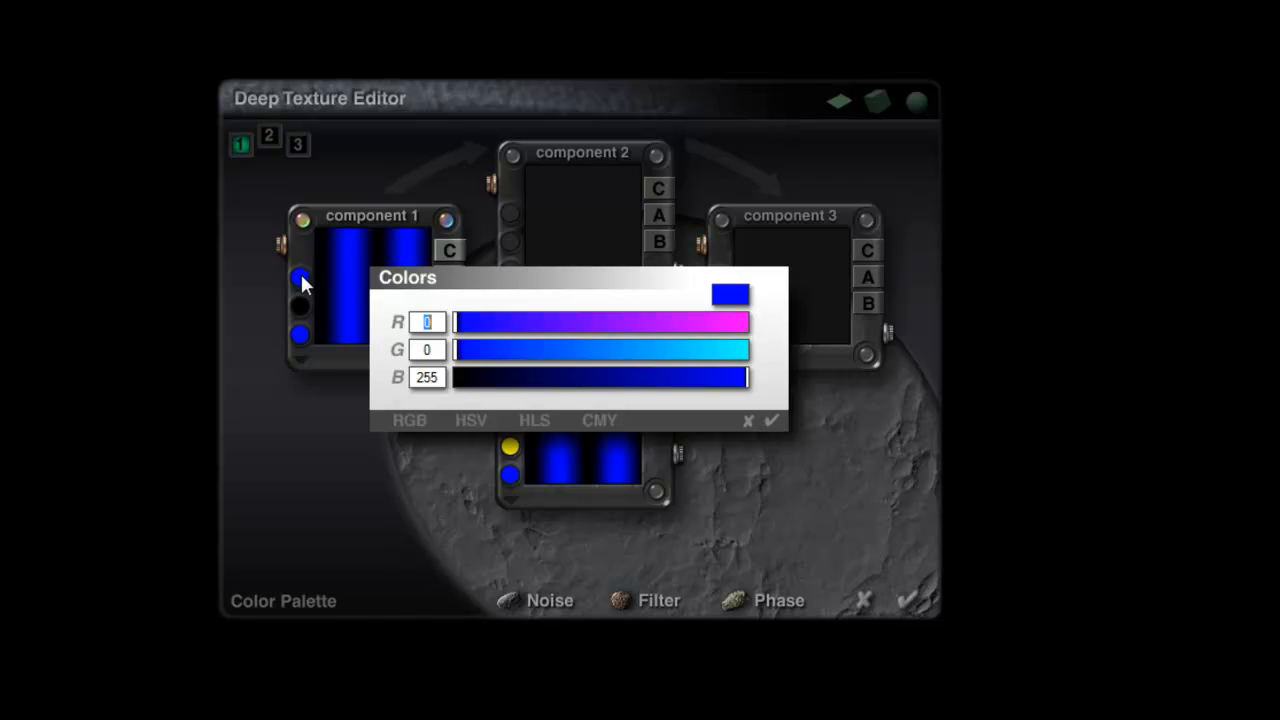
drag(552, 350, 678, 358)
click(772, 421)
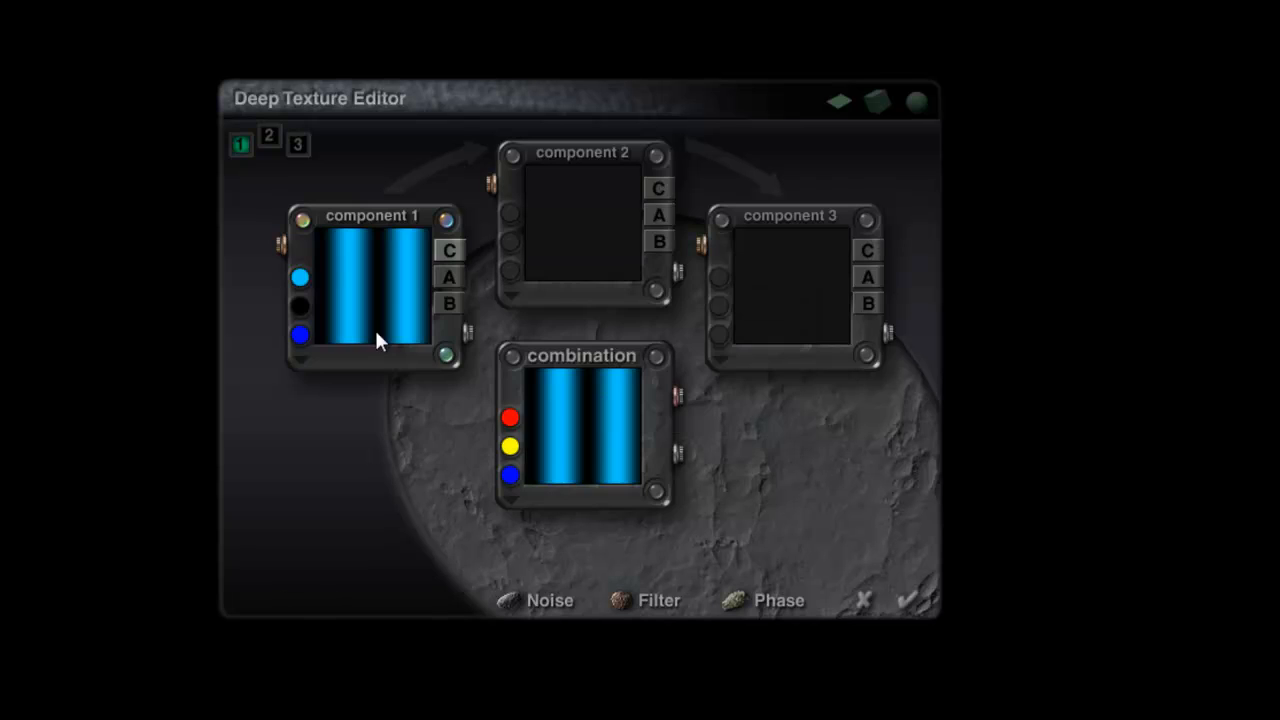
click(905, 601)
click(923, 617)
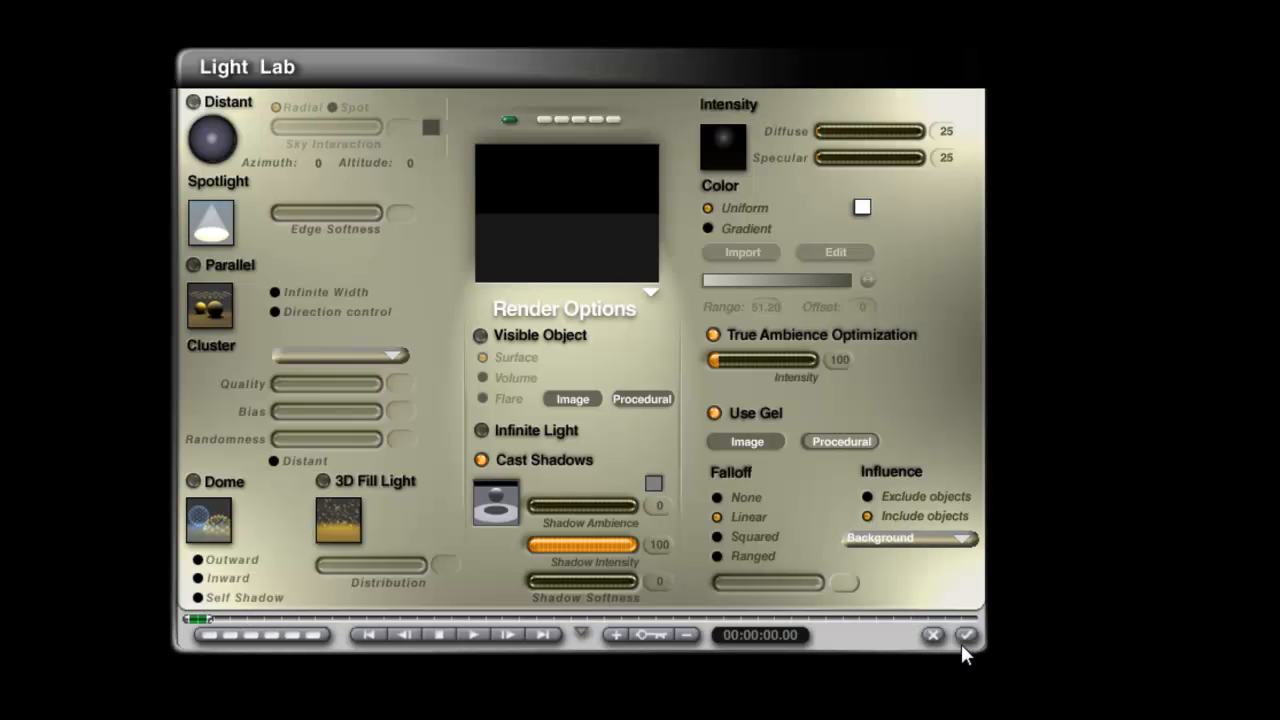
click(966, 636)
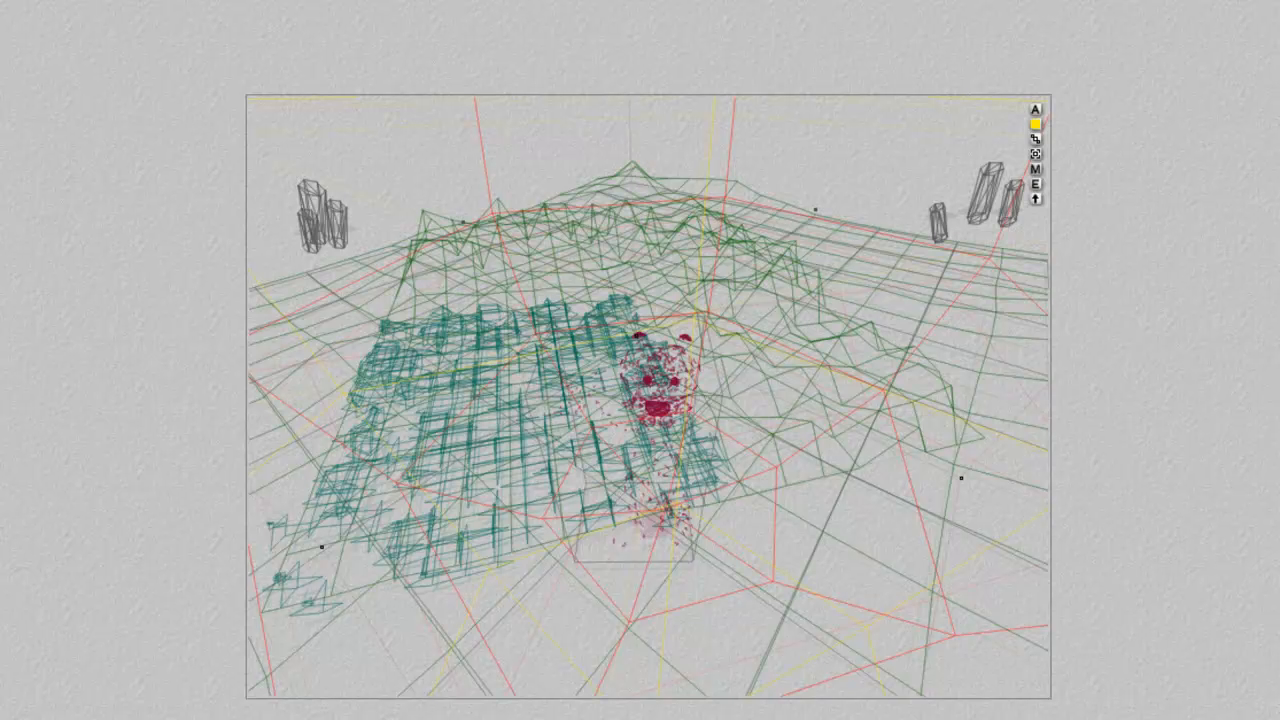
Render the scene with the light blue gel and return to the wireframe to rotate the light again.
key(ctrl+r)
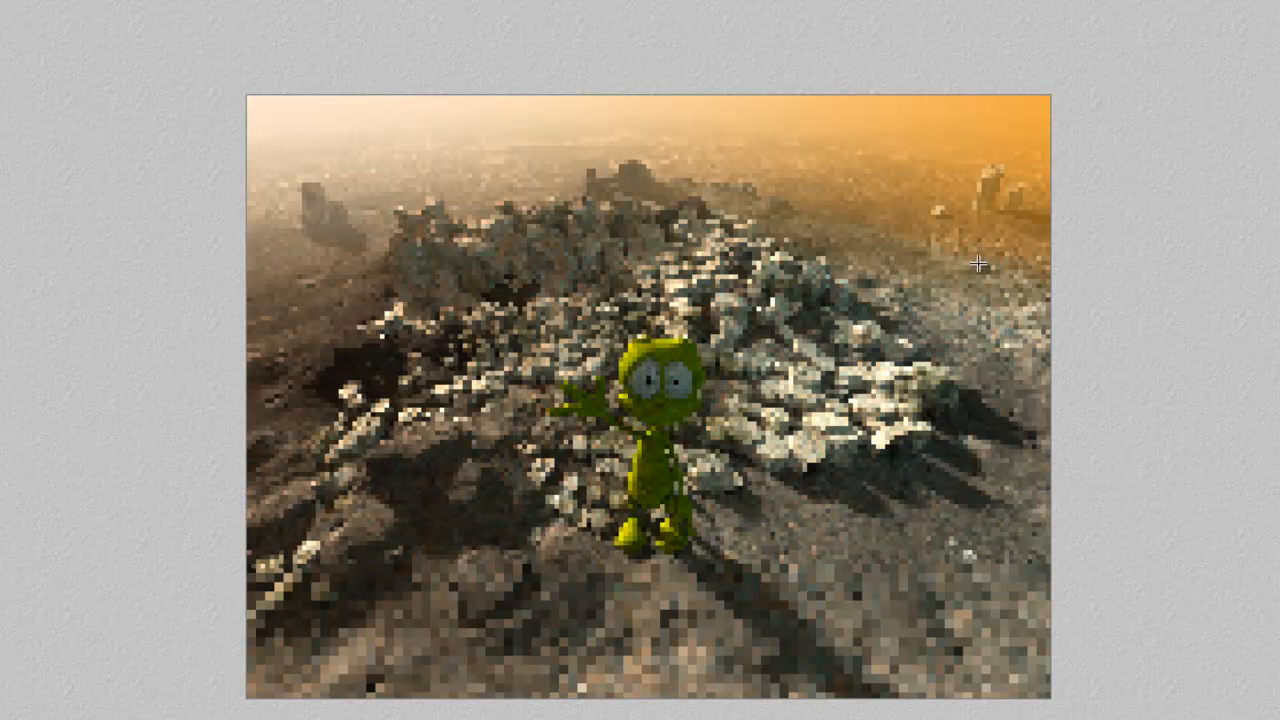
click(955, 296)
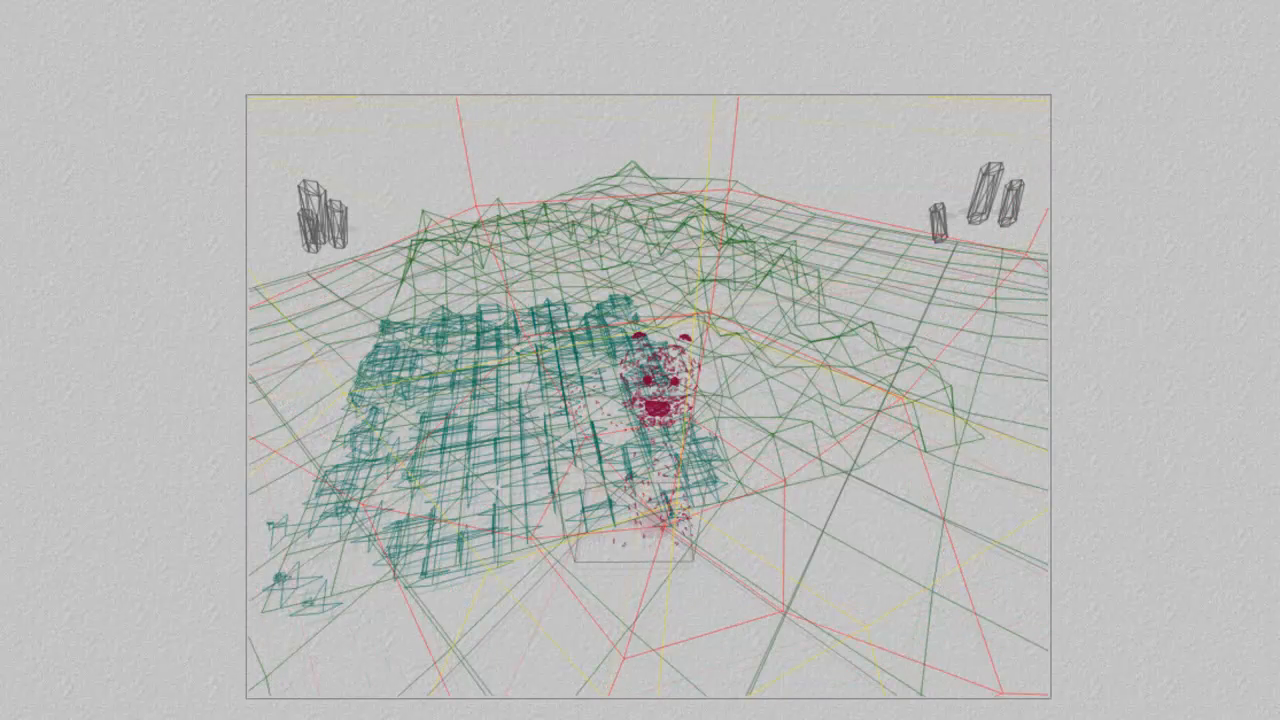
key(Escape)
Dismiss the render area marked around the distant right-hand rocks, rotate Radial Light 2 further, and render the whole scene.
drag(1050, 304, 792, 128)
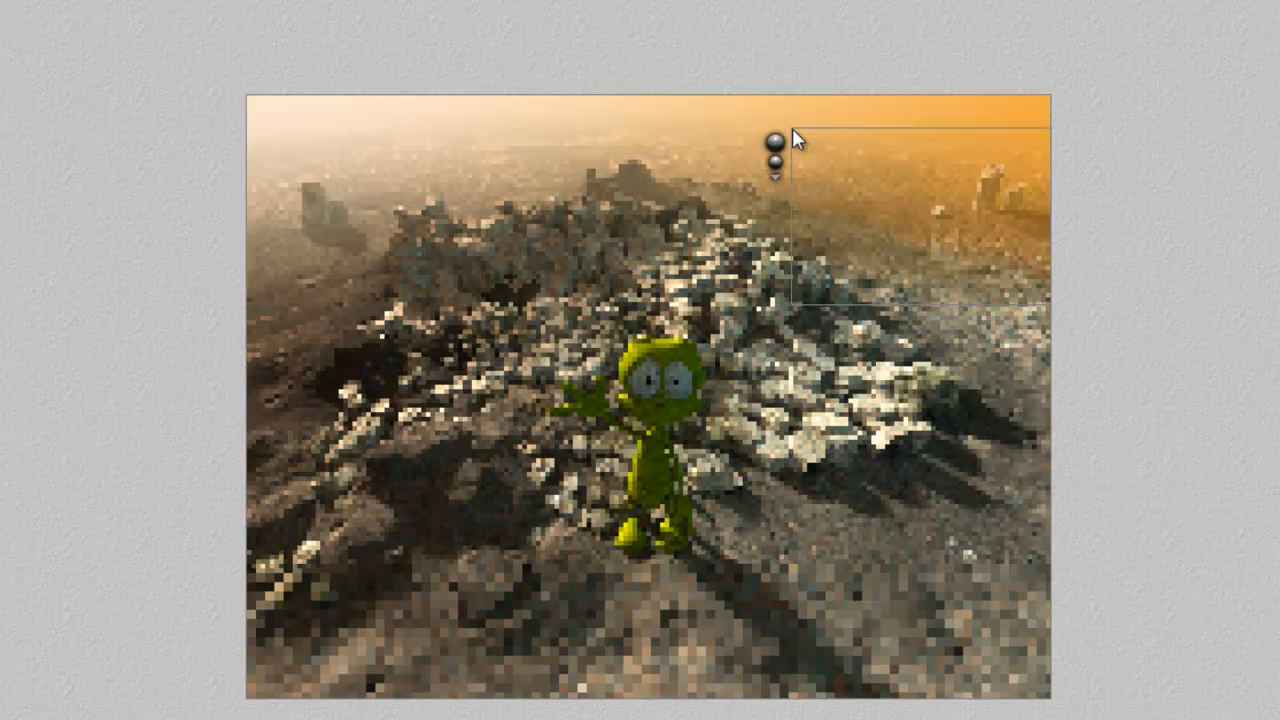
click(999, 226)
key(ctrl+z)
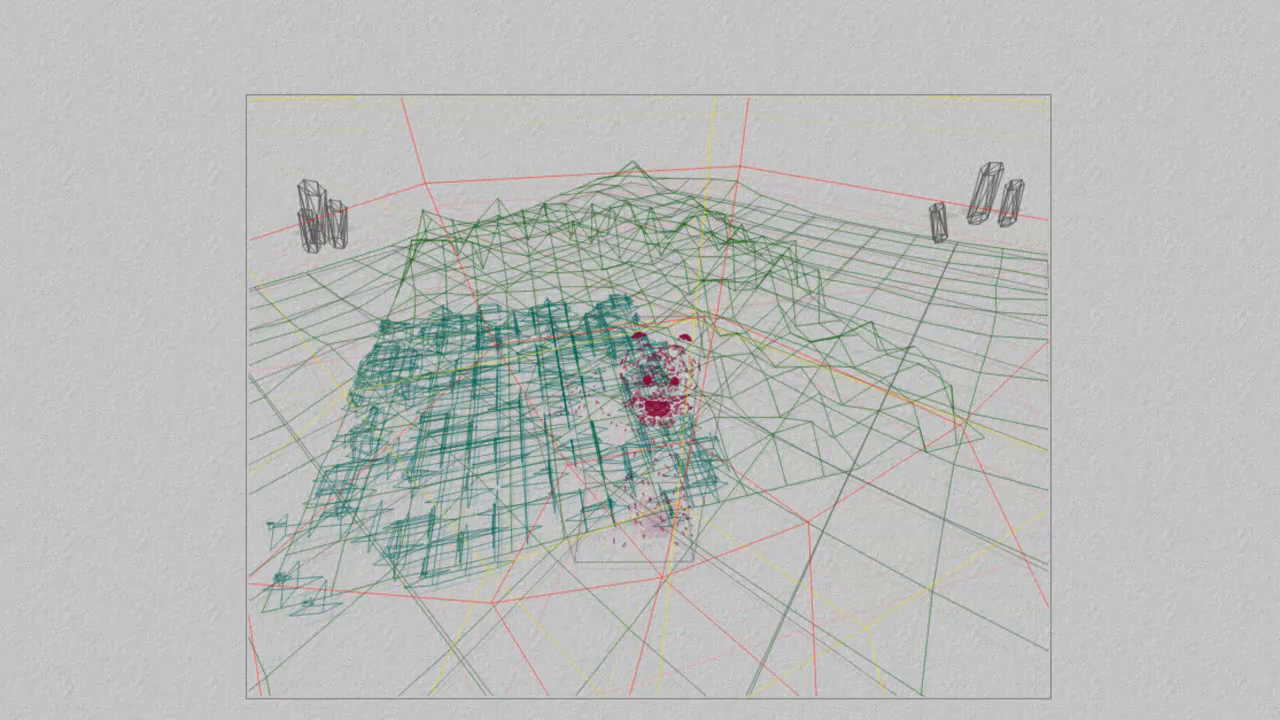
key(ctrl+r)
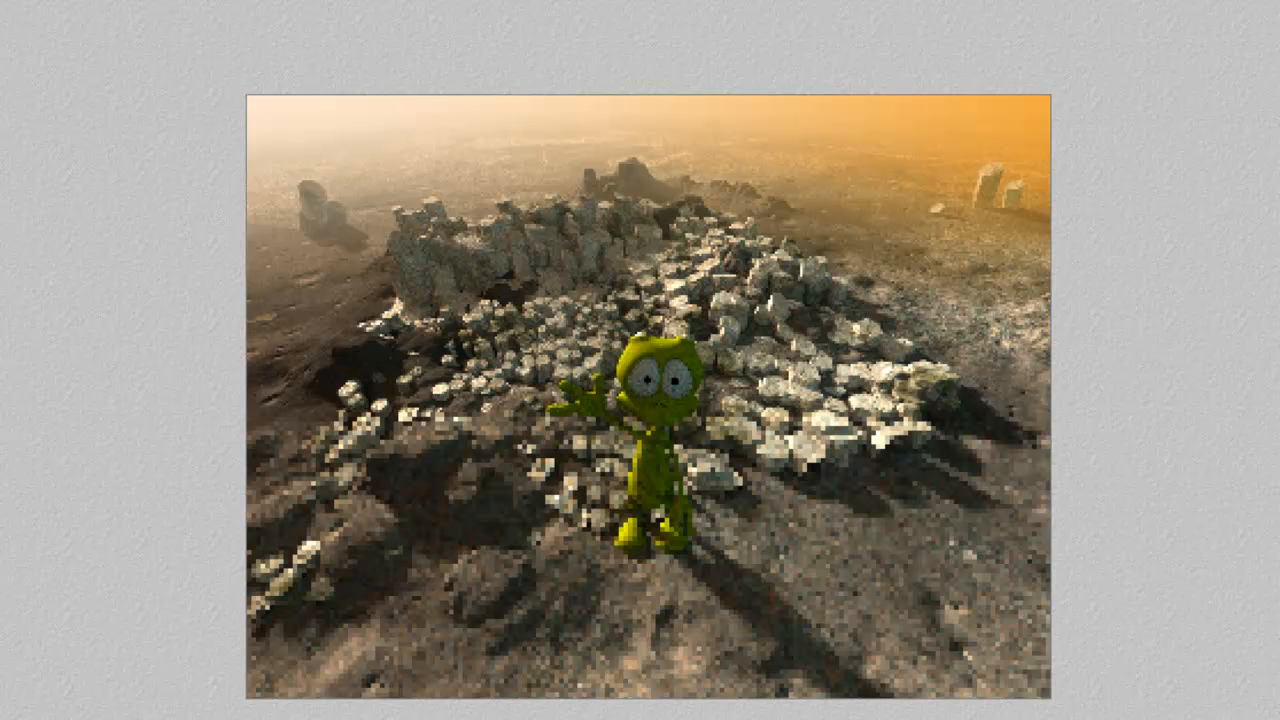
Fine-tune Radial Light 2's orientation through several short test renders, and render the scene with the final angle.
key(Escape)
key(Escape)
key(ctrl+r)
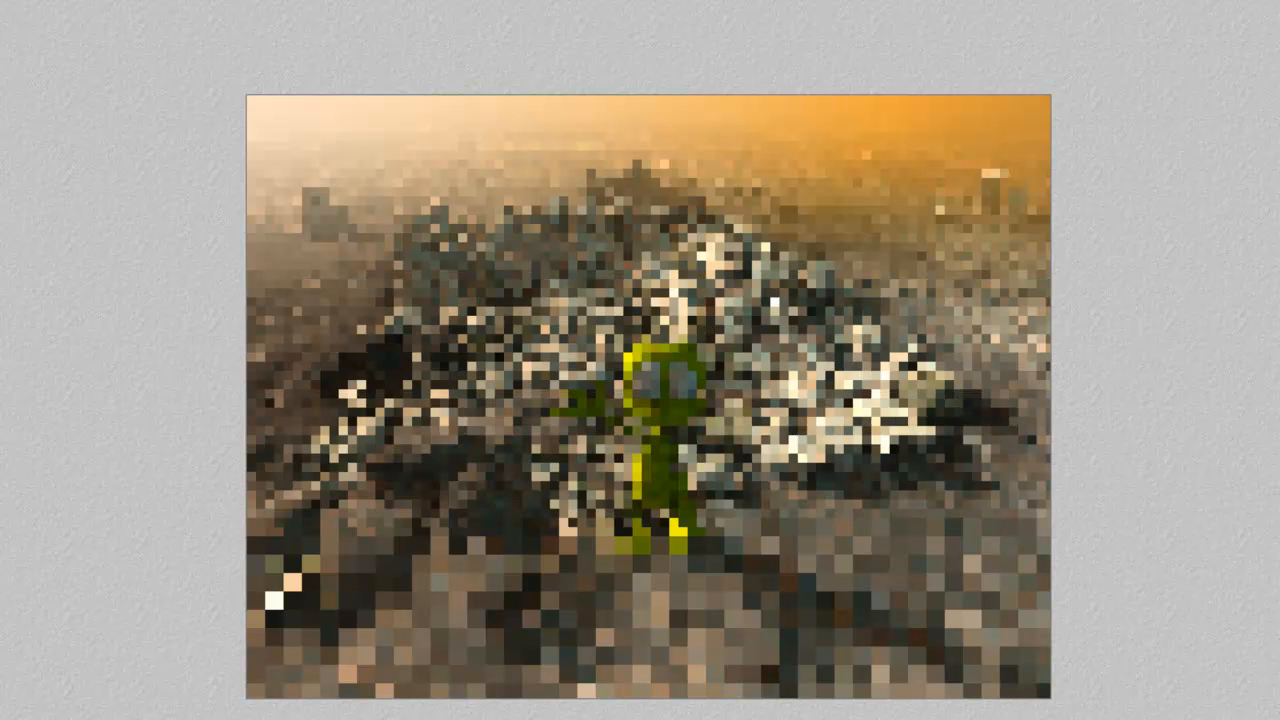
key(Escape)
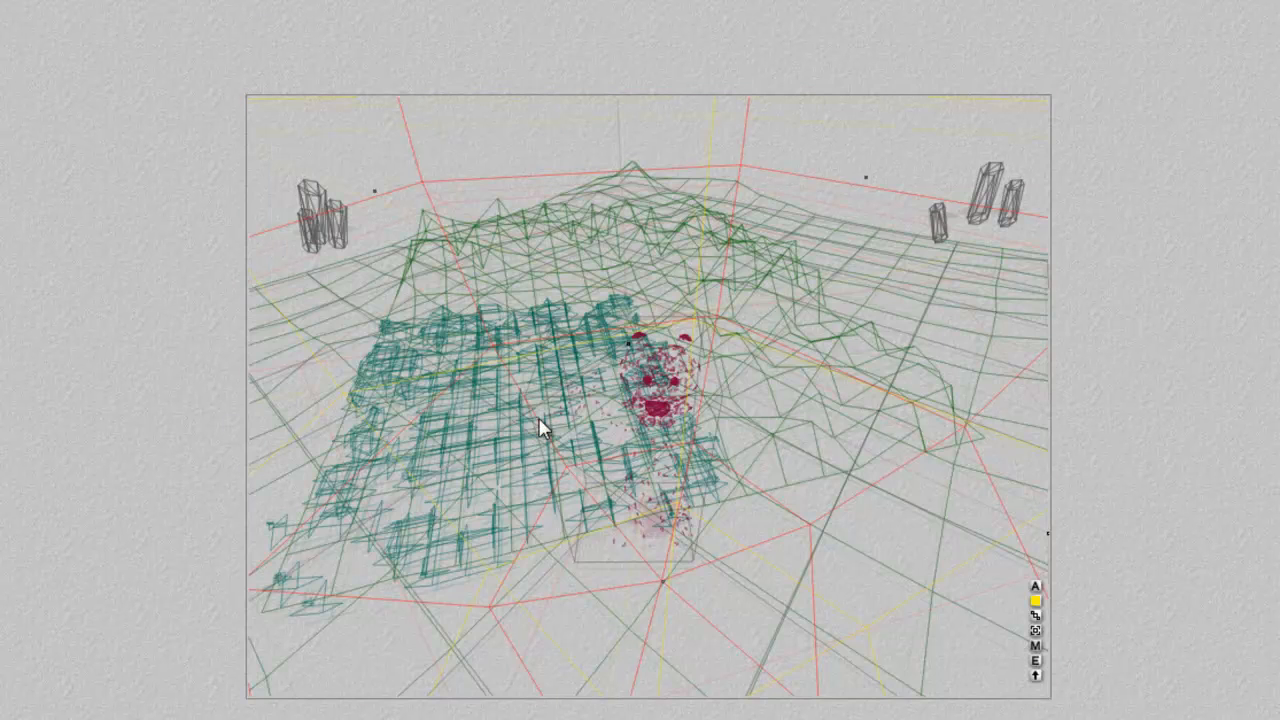
key(ctrl+r)
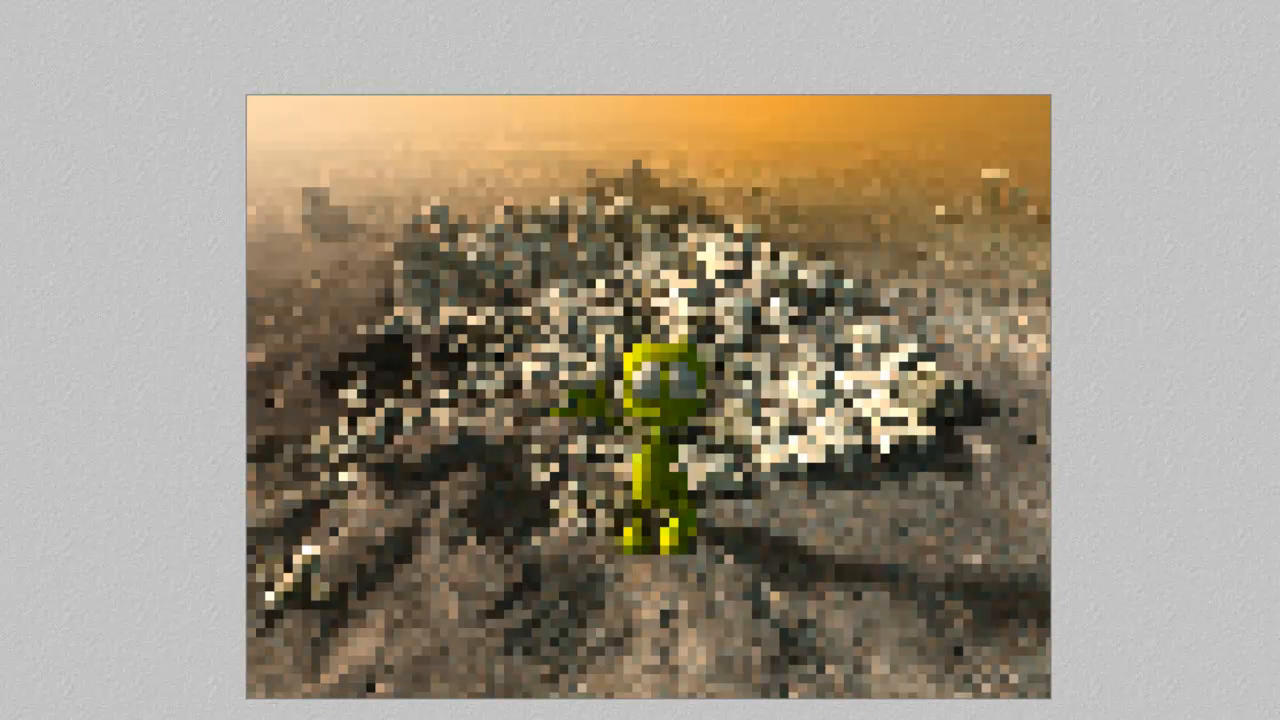
key(Escape)
key(ctrl+r)
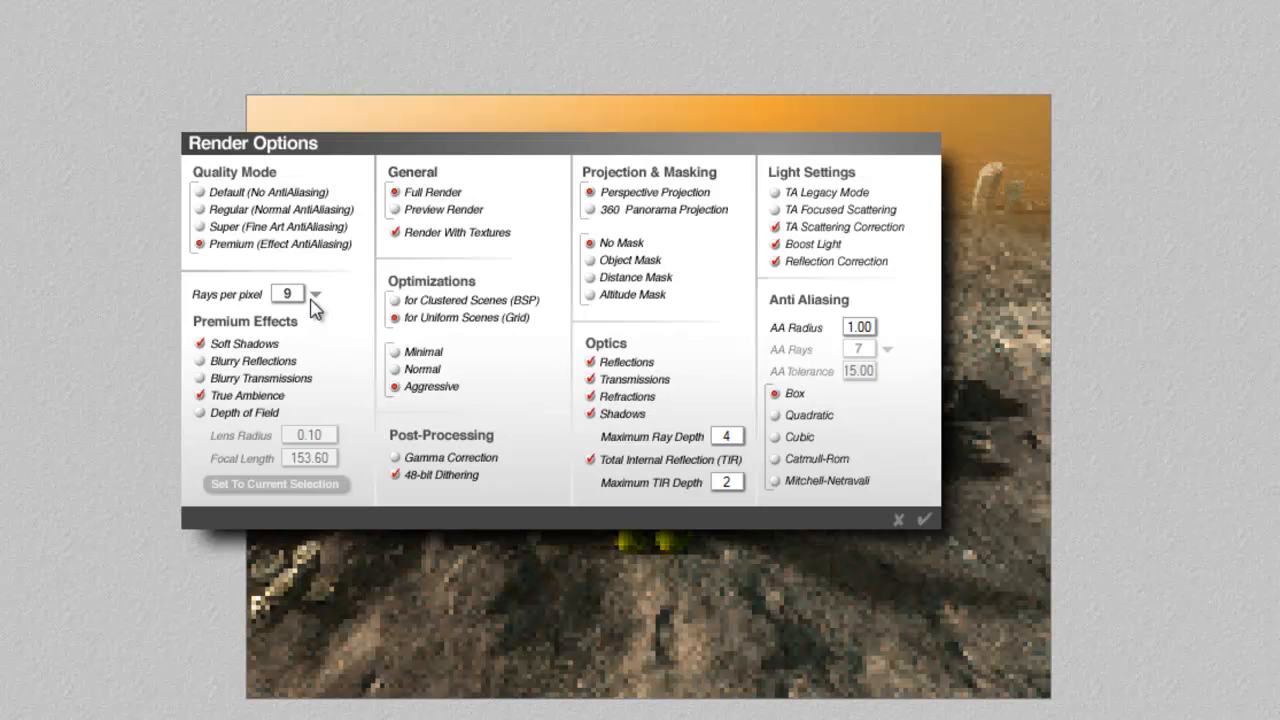
Set the premium render quality to 64 rays per pixel, render the scene, and return to the wireframe.
click(314, 296)
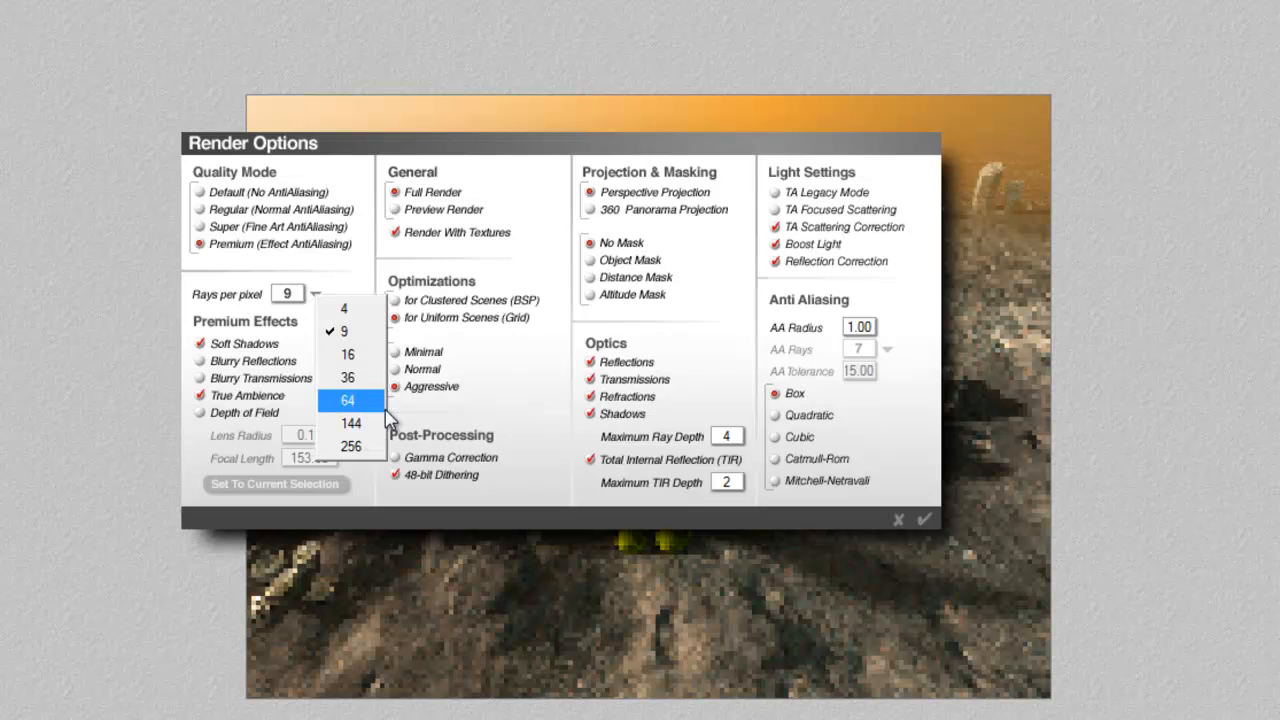
click(347, 410)
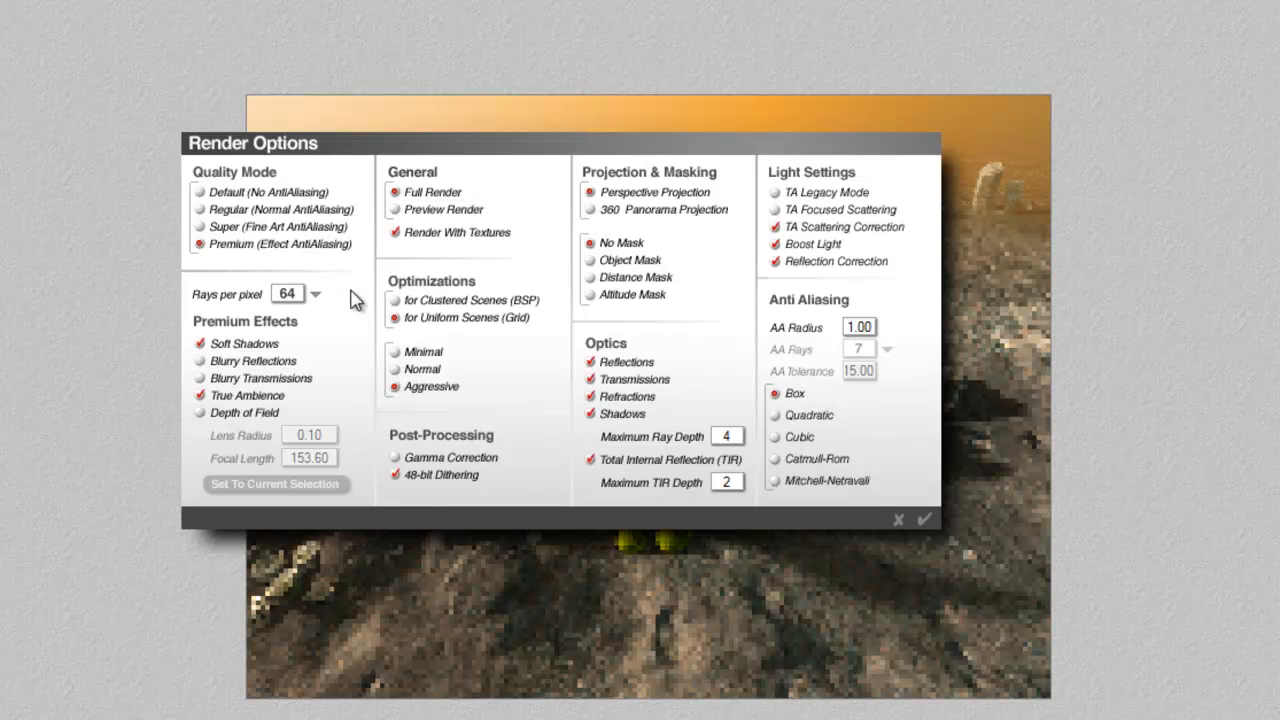
click(924, 519)
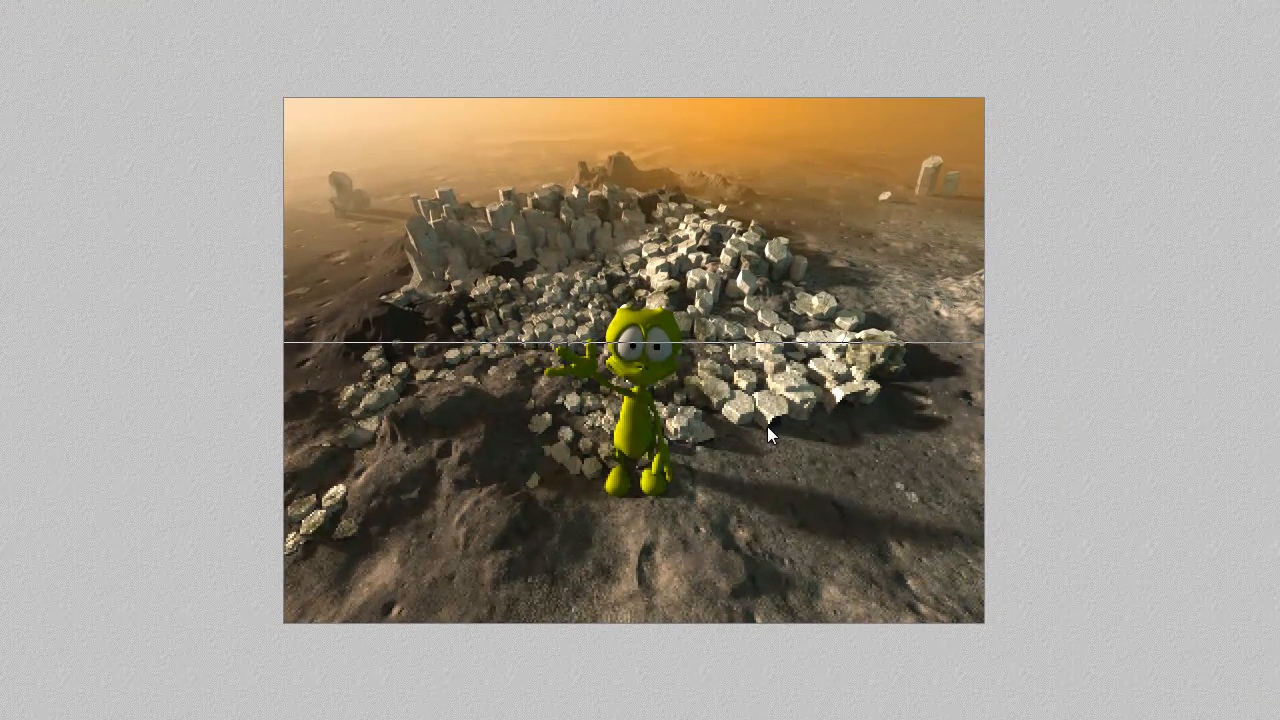
click(847, 401)
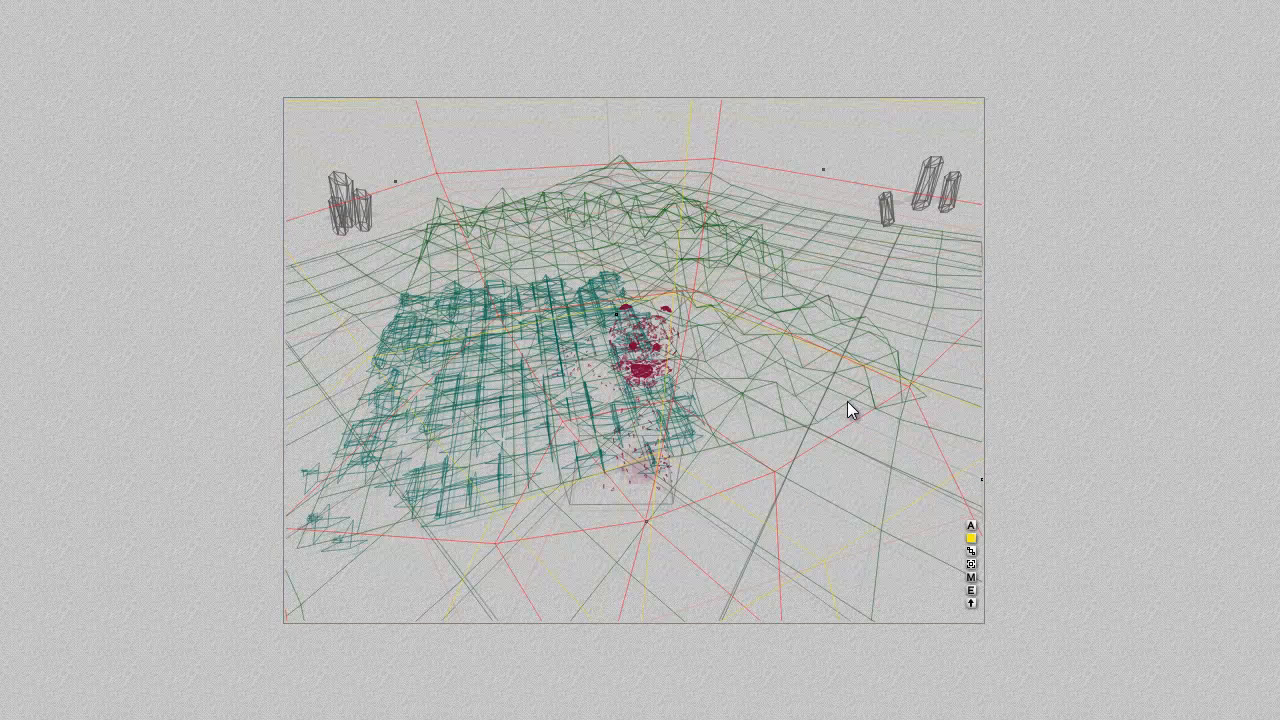
Select the rock formation terrain among the overlapping objects and examine its canvas options in the Terrain Editor.
right_click(847, 398)
click(868, 404)
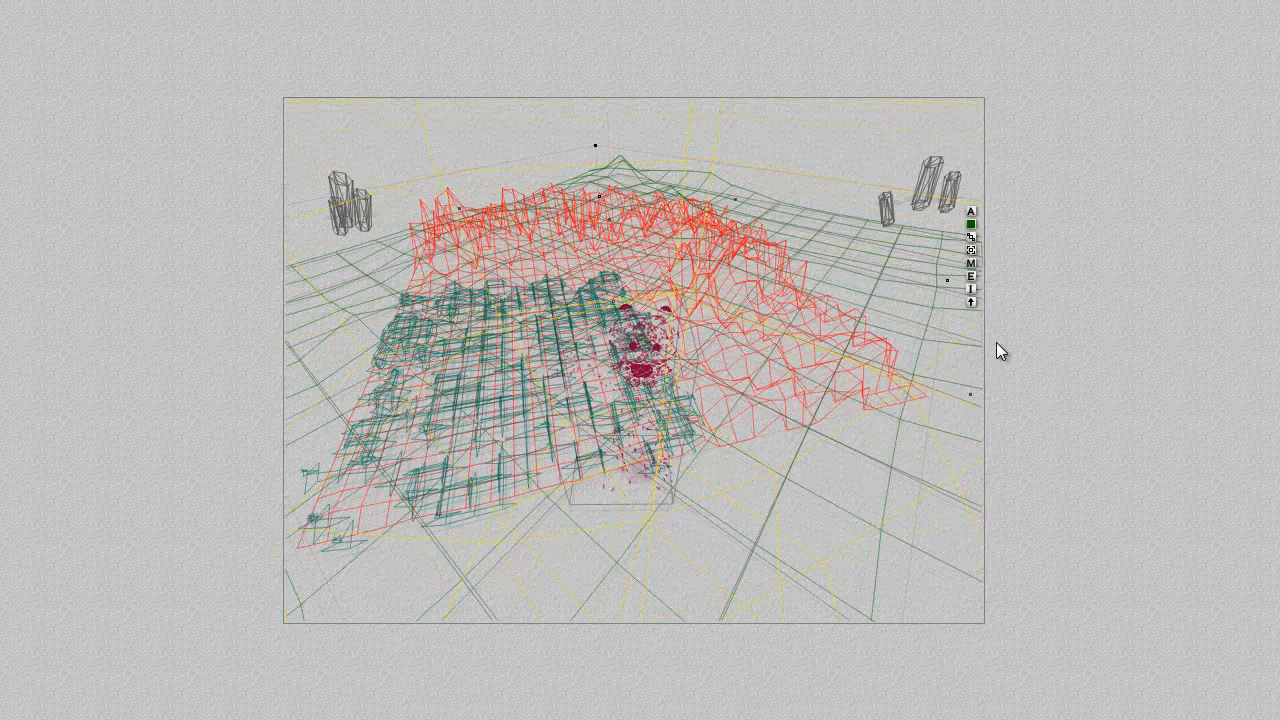
click(970, 278)
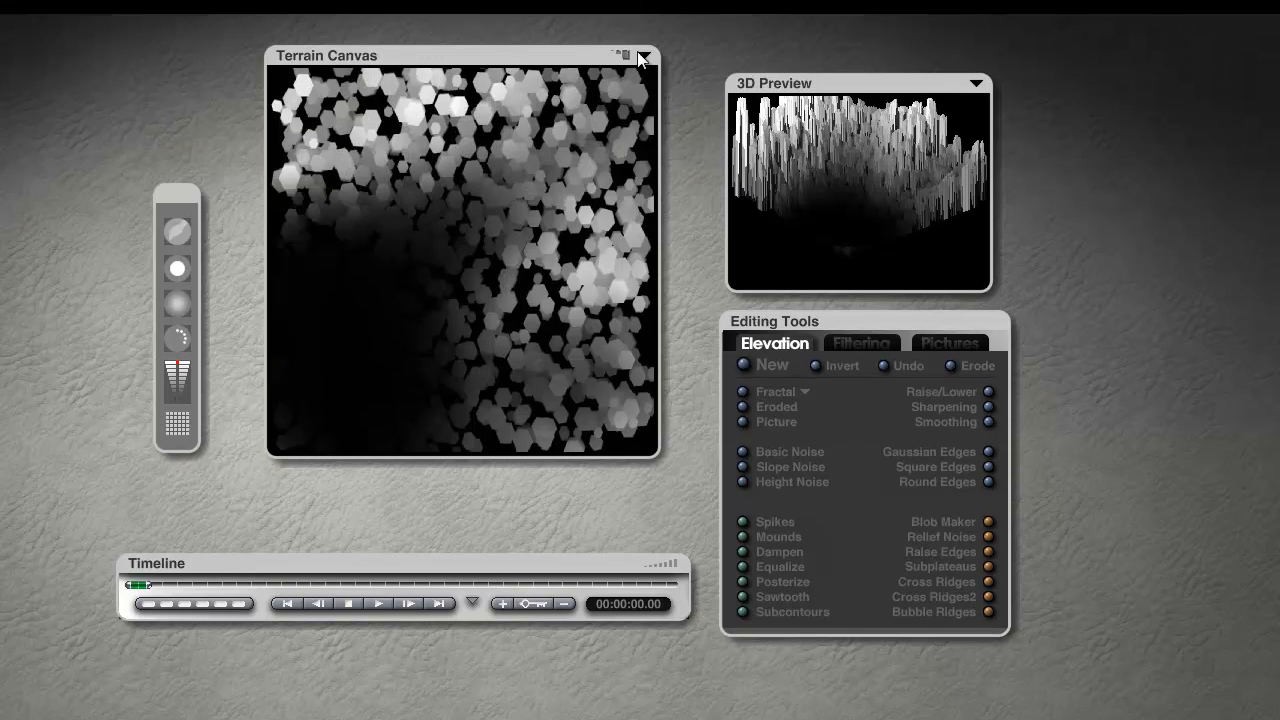
click(643, 56)
click(684, 140)
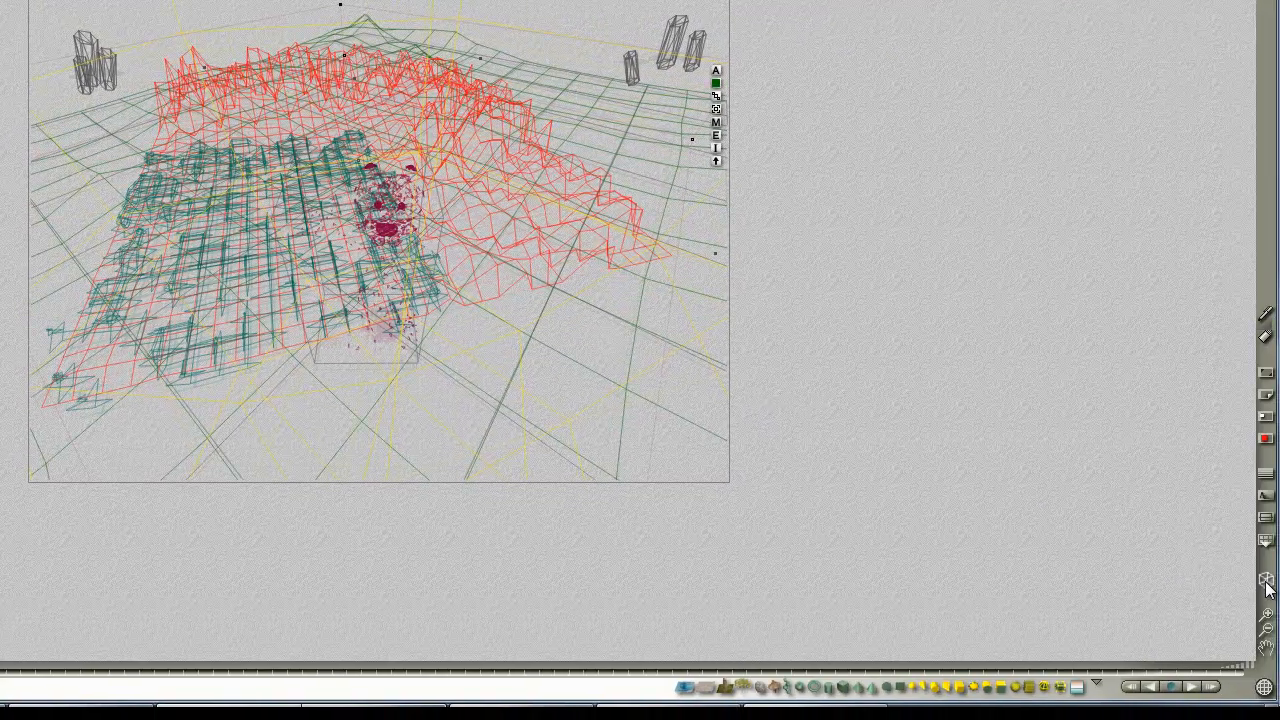
Switch the wireframe to a shaded display and move the Toon Alien group back among the rocks.
click(1265, 582)
click(1222, 568)
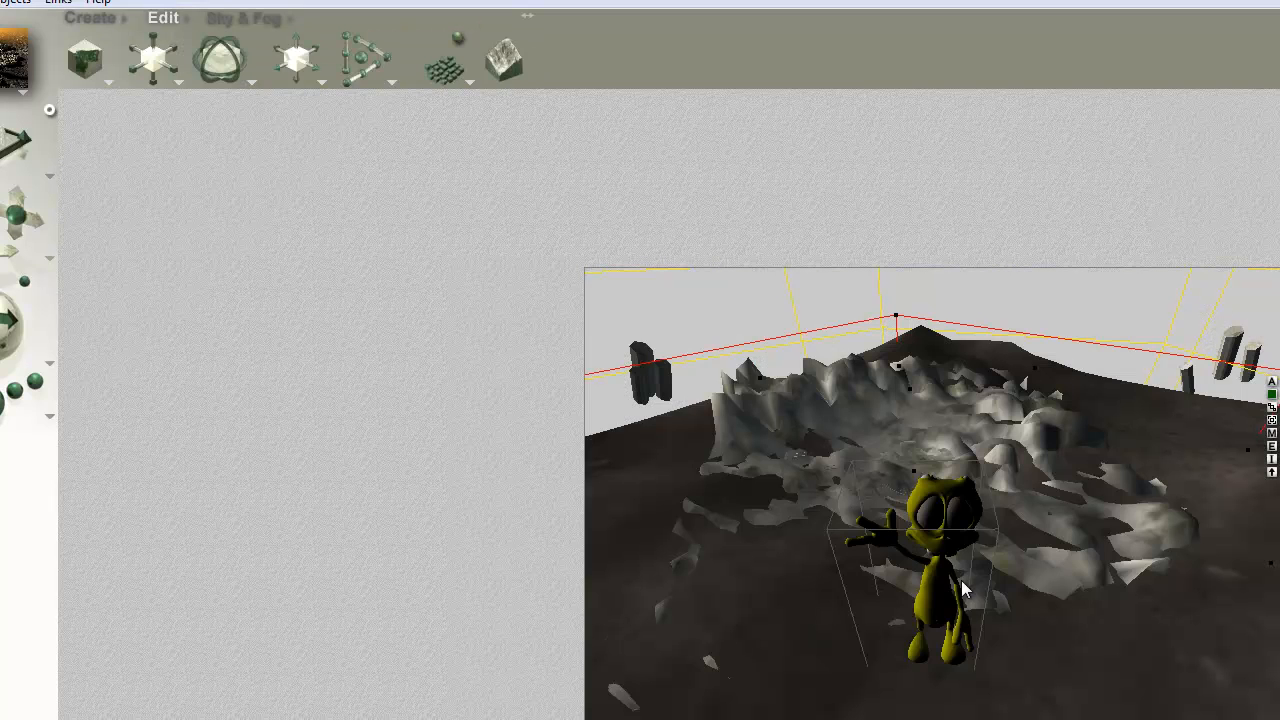
ctrl+click(945, 522)
click(962, 530)
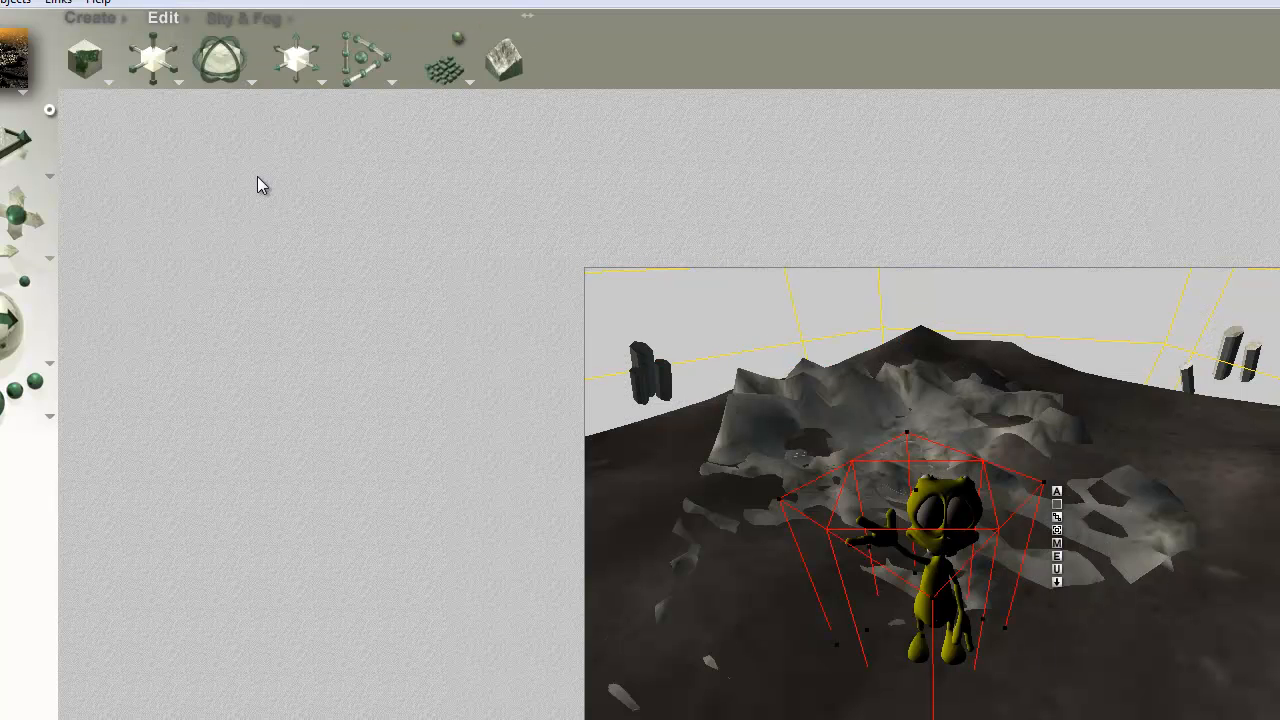
mouse_move(308, 50)
mouse_down()
mouse_move(309, 70)
mouse_move(288, 64)
mouse_move(313, 50)
mouse_move(310, 76)
mouse_move(276, 66)
mouse_move(295, 50)
mouse_up()
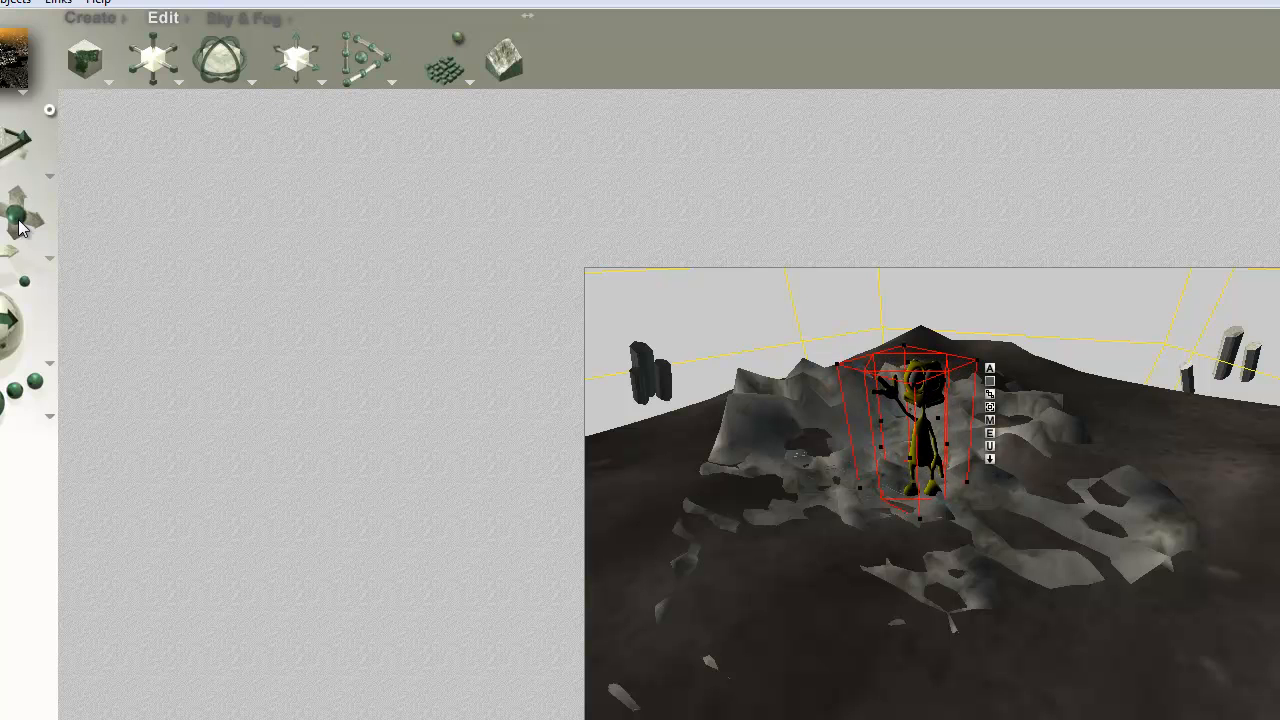
Move and turn the camera for a closer, higher view of the Toon Alien among the rocks.
drag(8, 248, 22, 297)
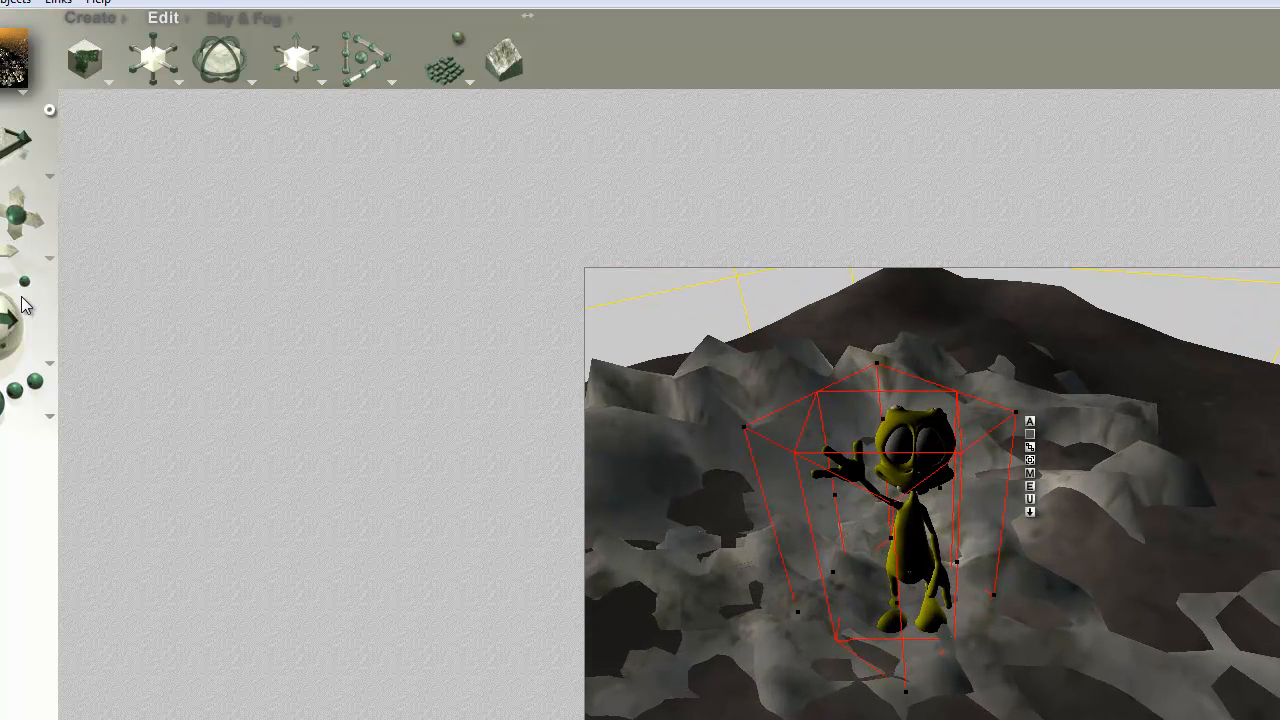
drag(15, 212, 15, 214)
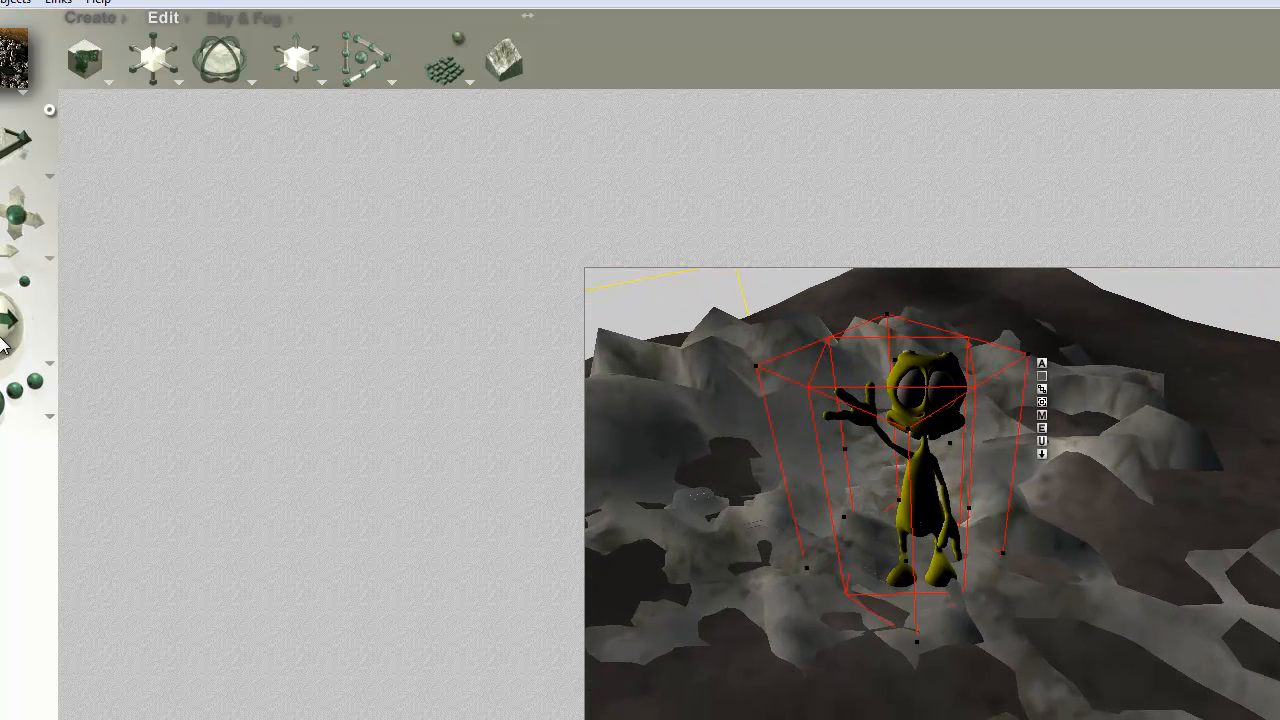
drag(5, 325, 2, 340)
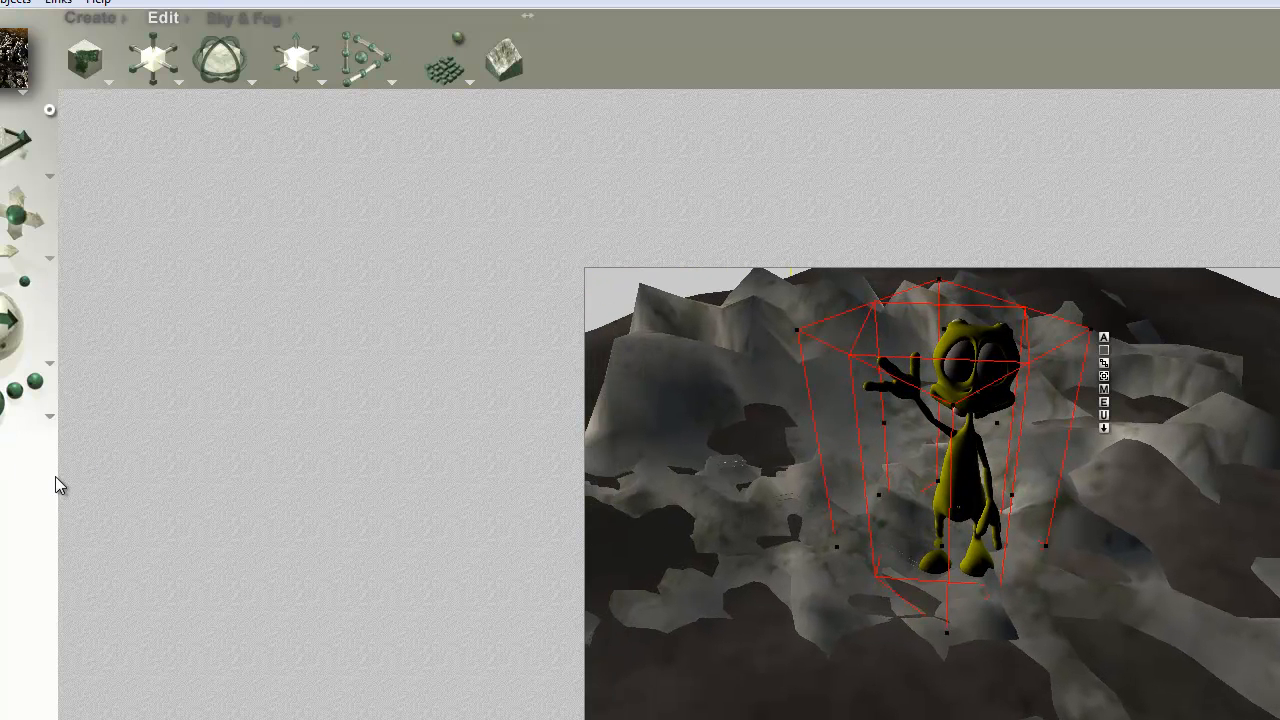
Lower the rays per pixel in the render options and render the scene from the new camera view.
click(54, 418)
click(125, 530)
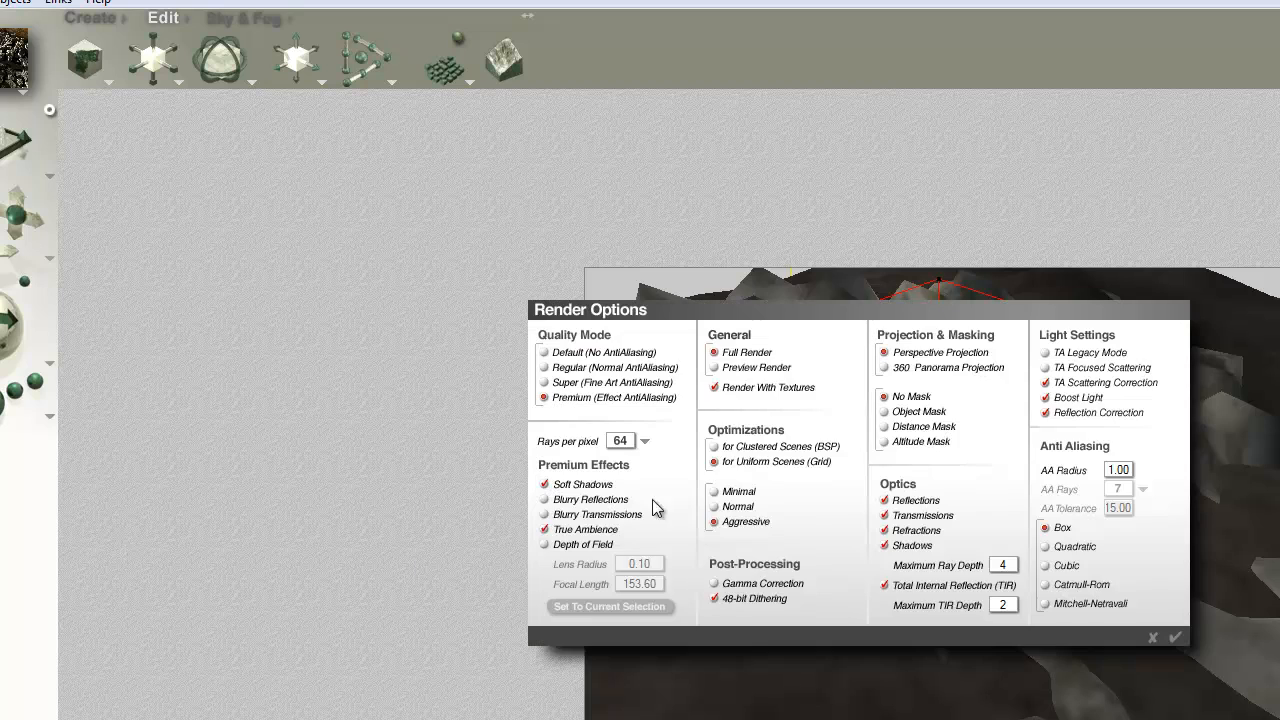
click(648, 443)
click(668, 470)
click(1175, 637)
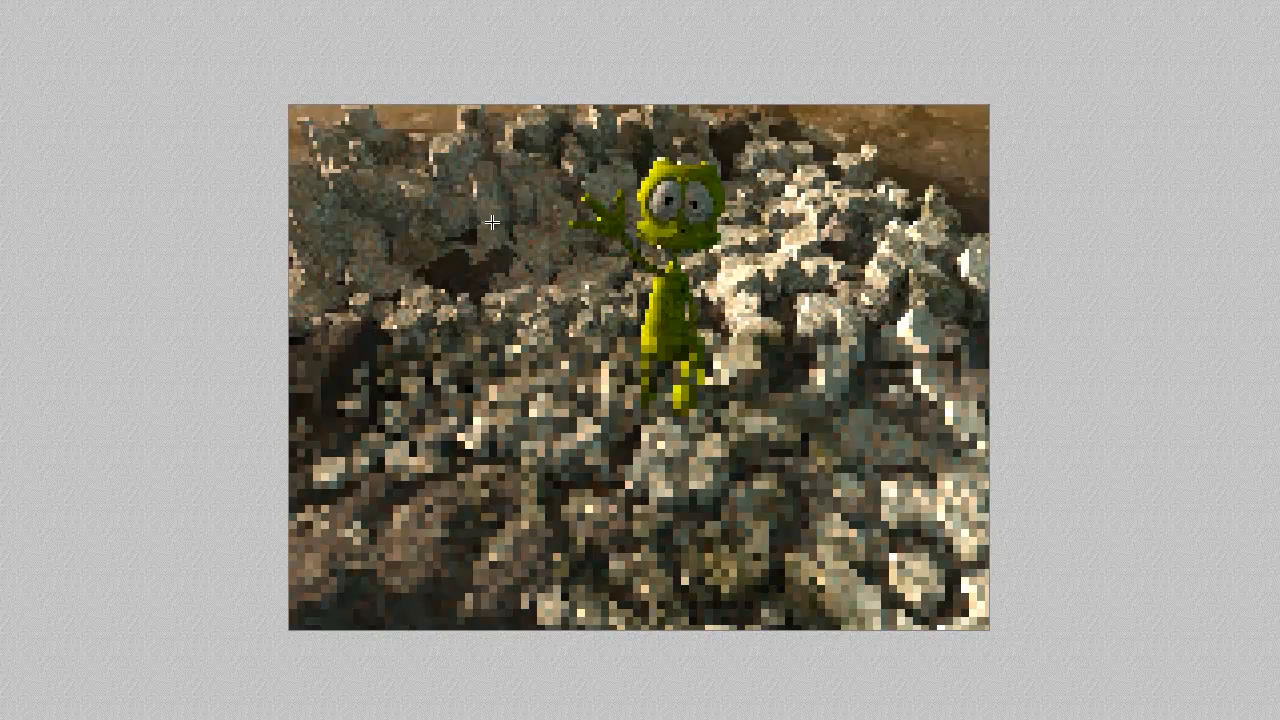
Test-render the area around the alien's feet, shift the alien nearer the camera, and render its feet again.
drag(754, 442, 564, 331)
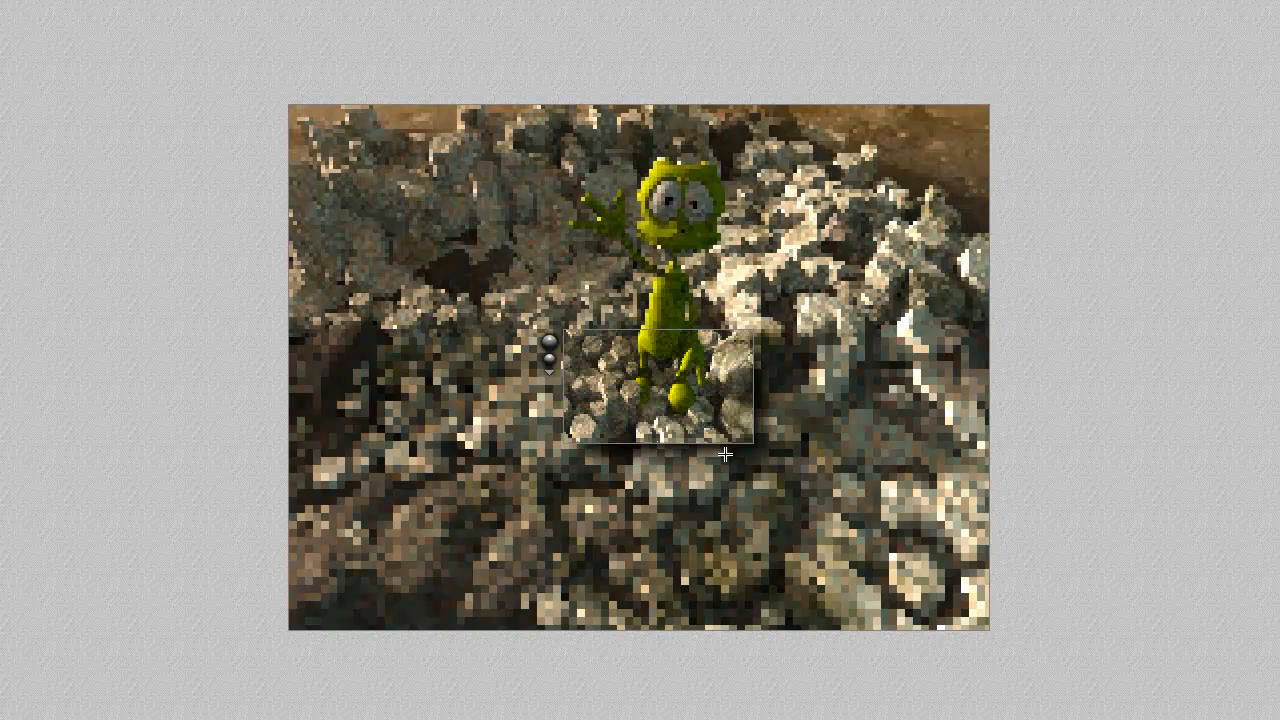
key(Escape)
drag(662, 300, 612, 330)
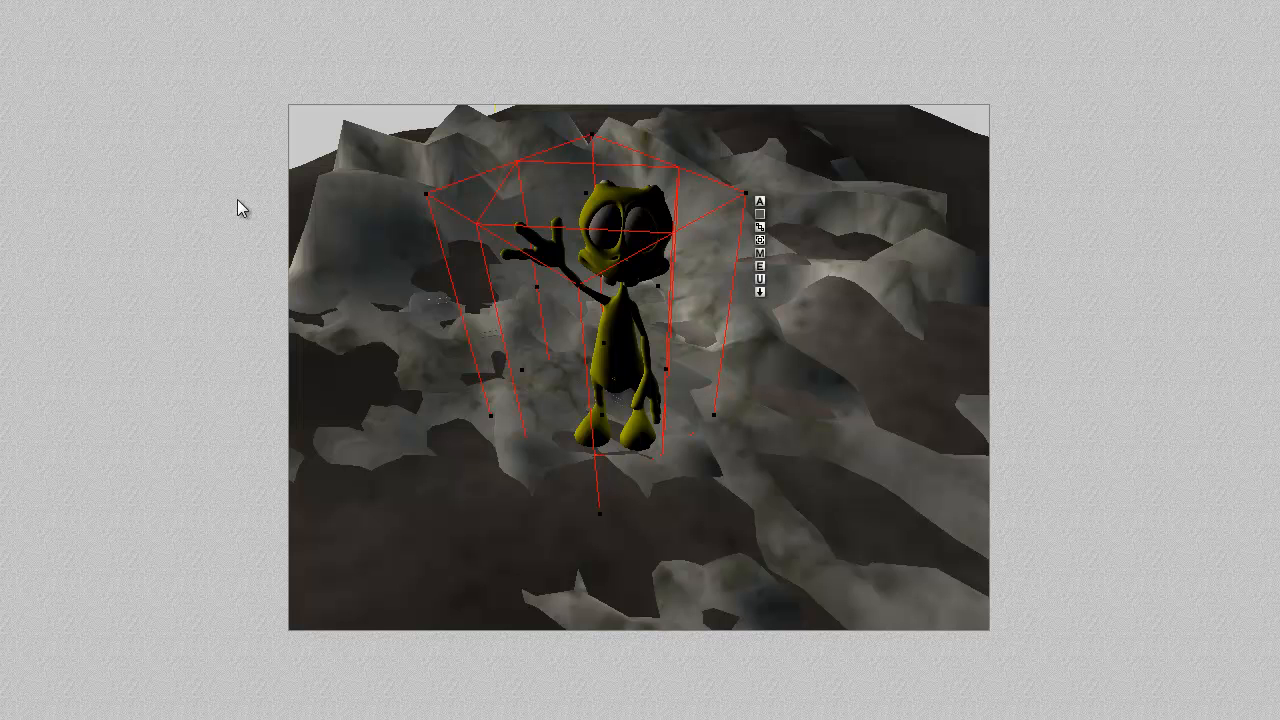
drag(590, 136, 590, 154)
key(Escape)
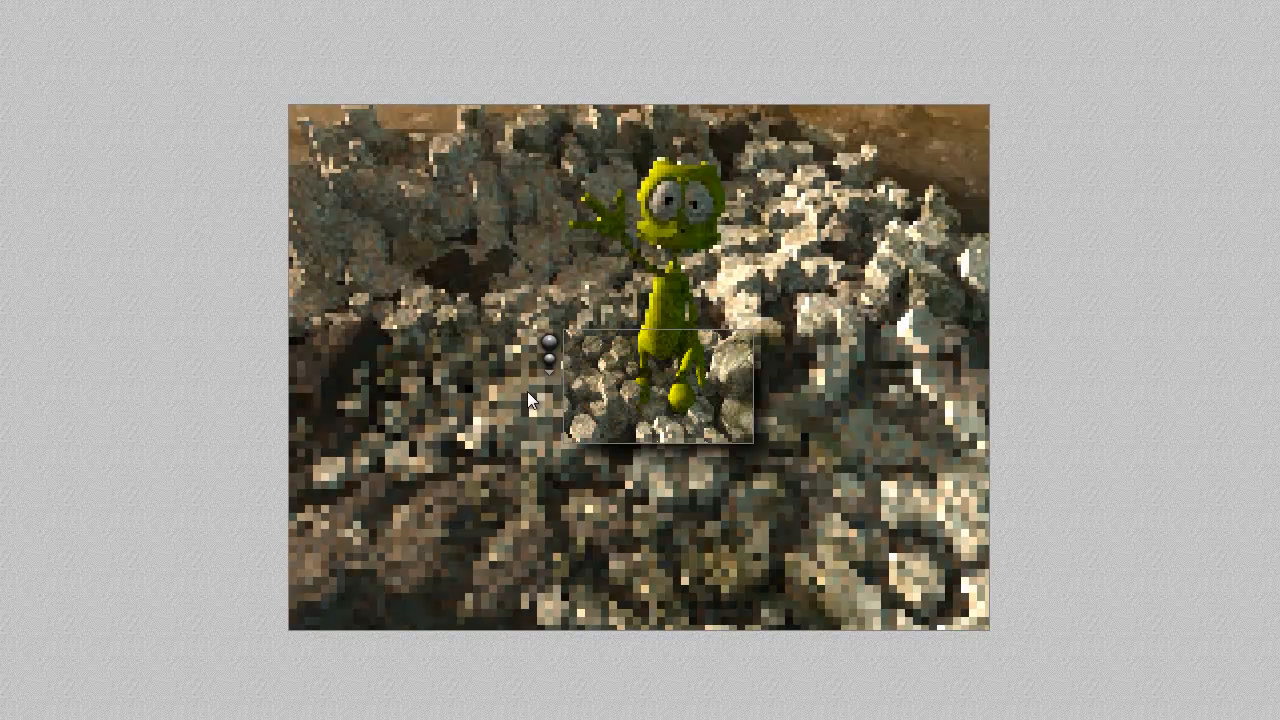
drag(578, 399, 680, 511)
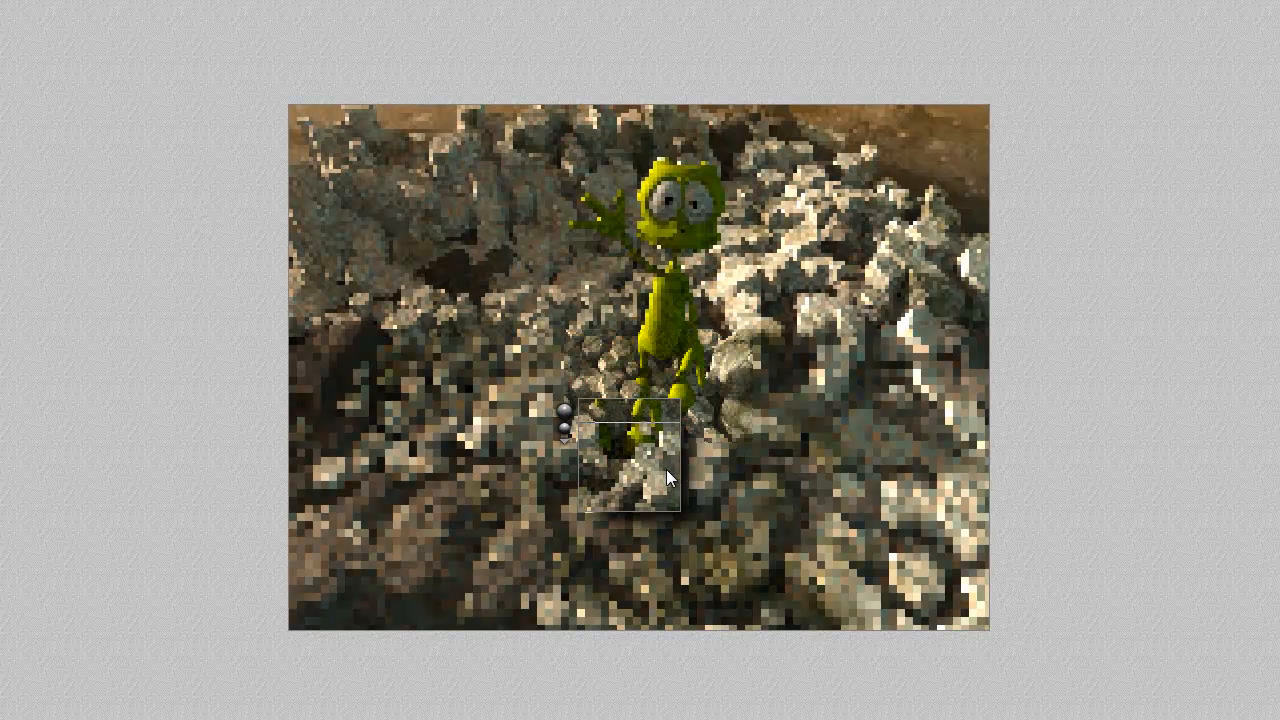
drag(542, 374, 745, 478)
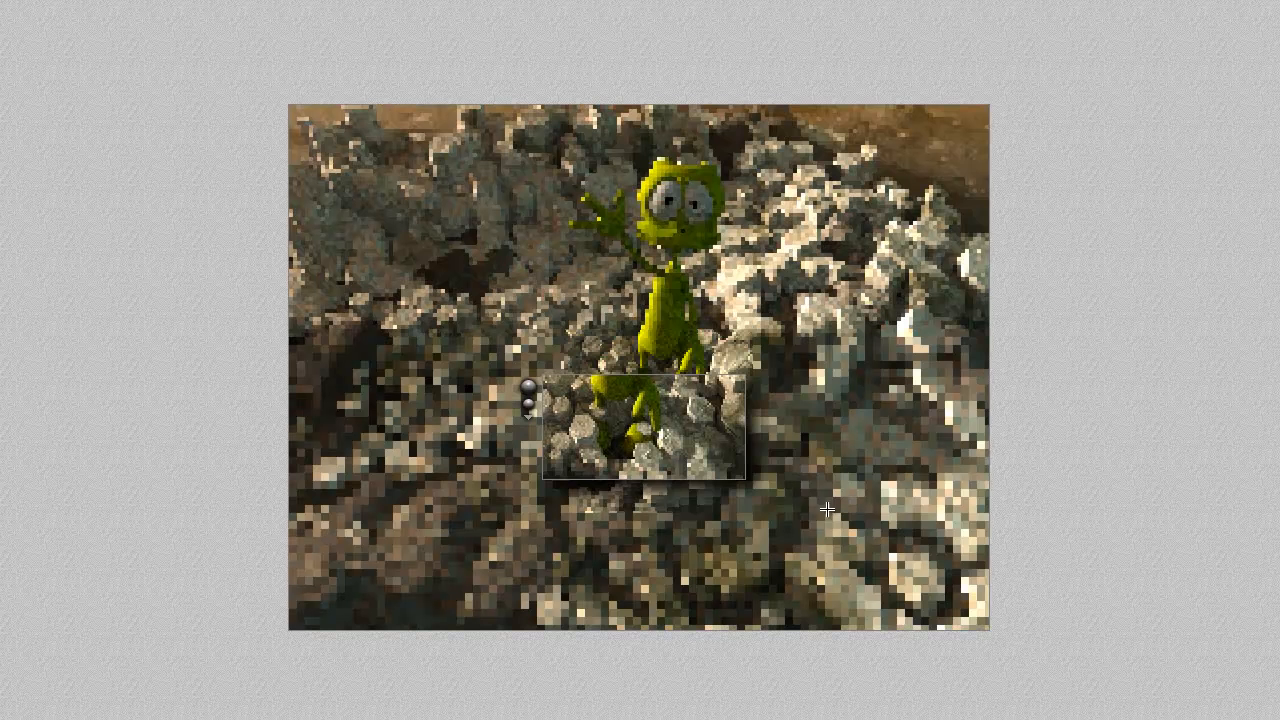
Select the whole alien group, move it toward the right foreground, and test-render its feet and body.
drag(672, 398, 816, 500)
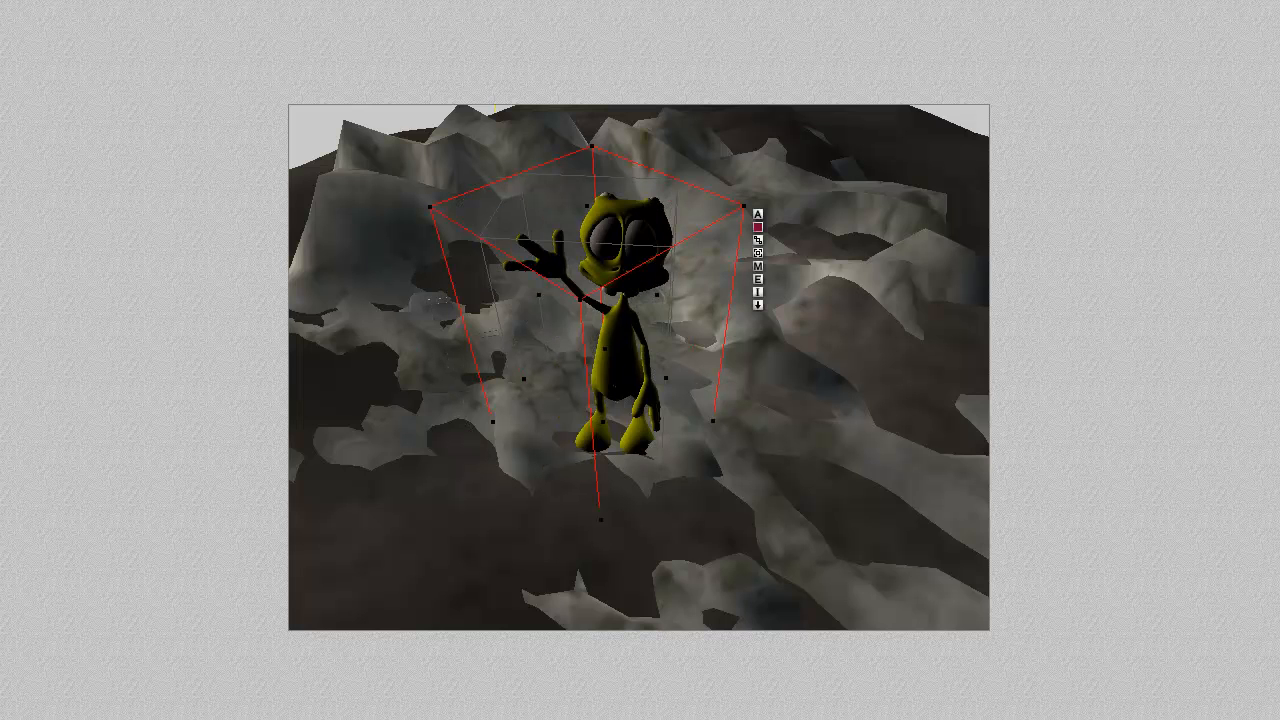
right_click(628, 253)
click(650, 256)
drag(618, 310, 821, 415)
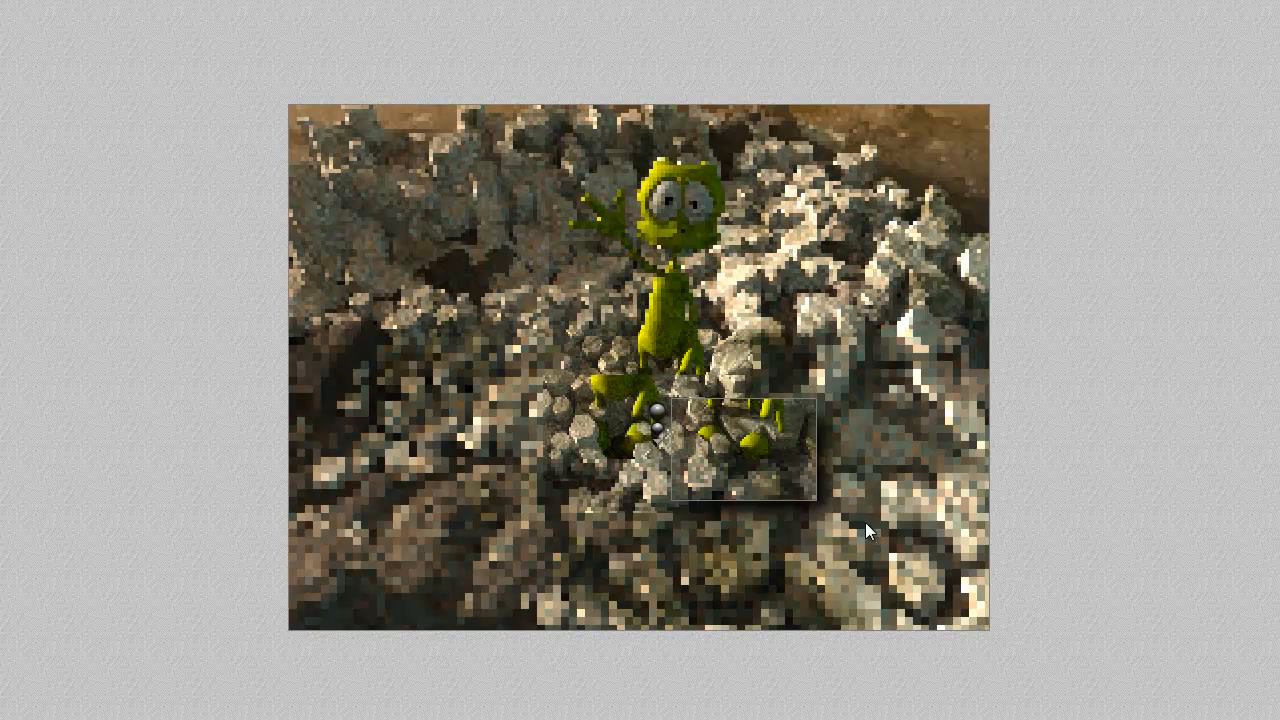
drag(876, 542, 680, 398)
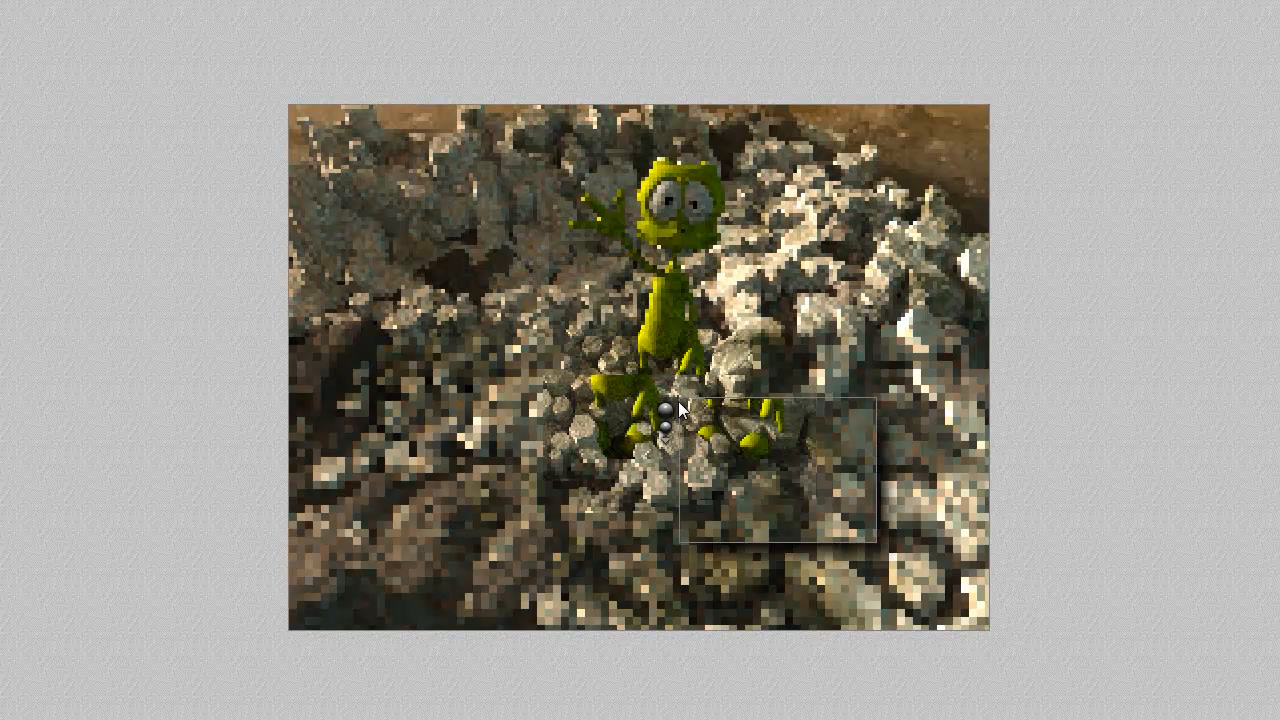
click(665, 410)
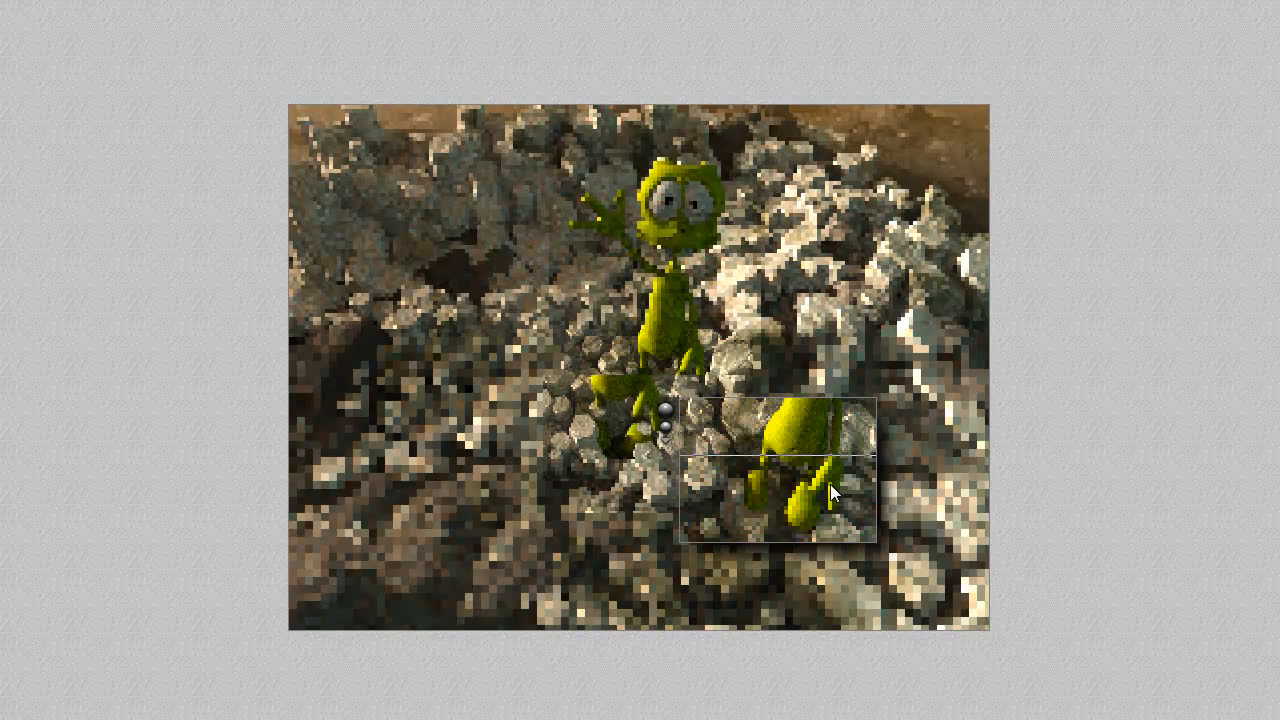
drag(912, 527, 680, 218)
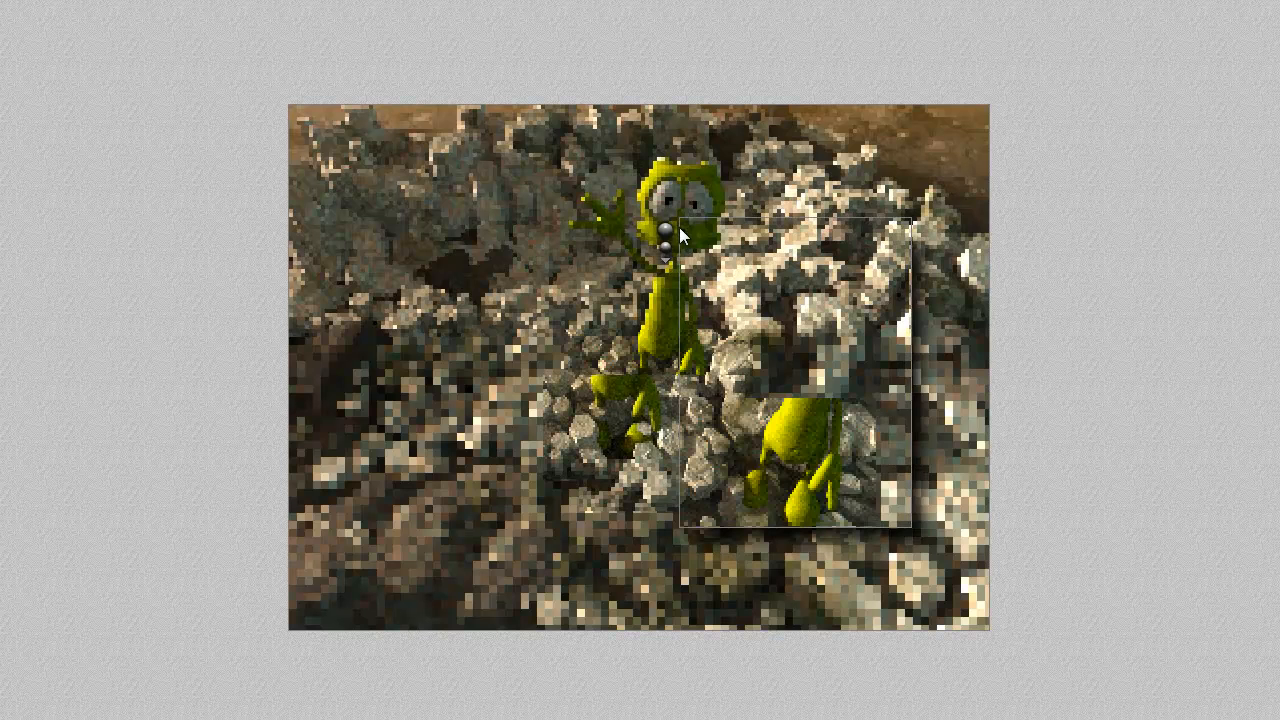
click(665, 229)
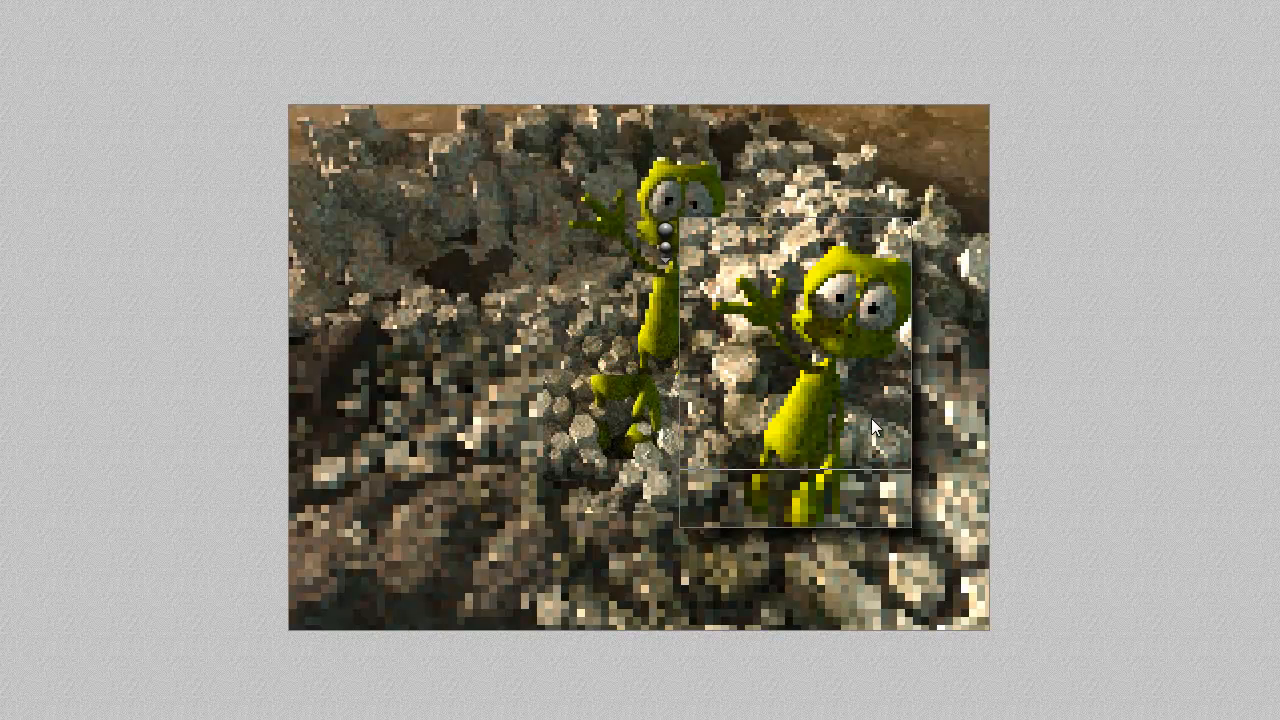
Pull the camera back and lower it to include the sky and distant rocks, and render the whole scene.
drag(860, 592, 514, 481)
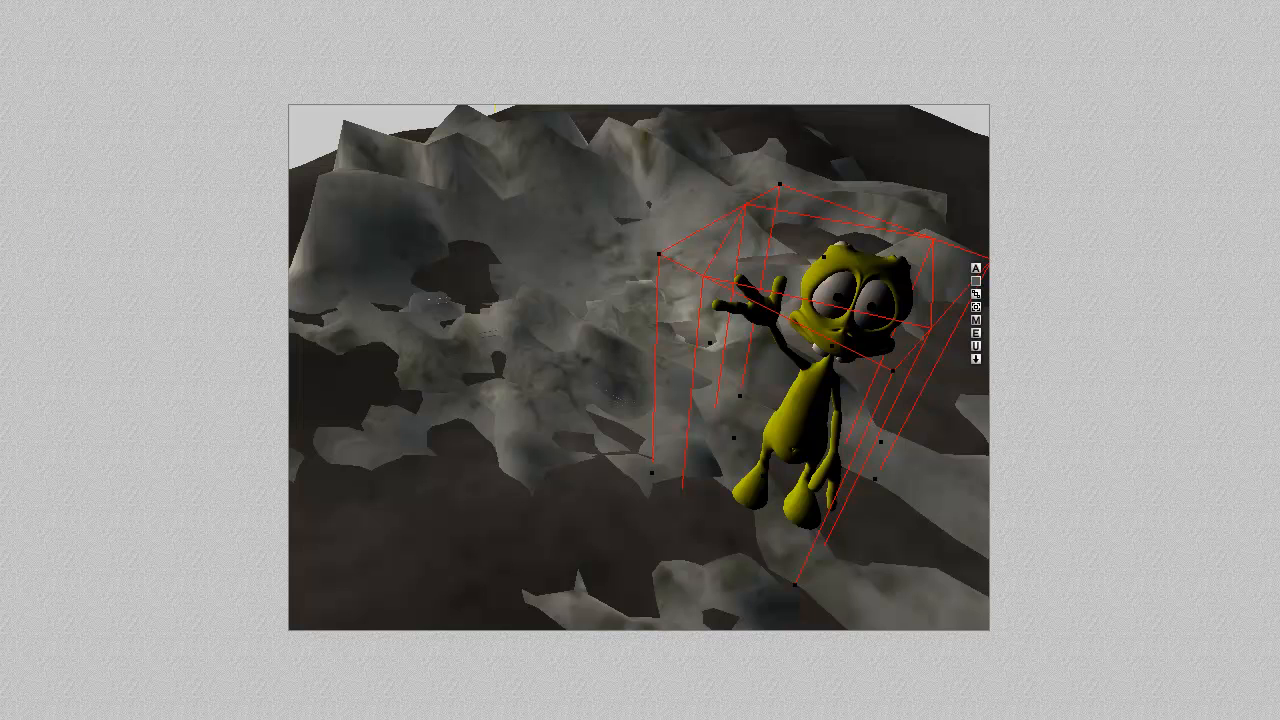
scroll(639, 367, down, 3)
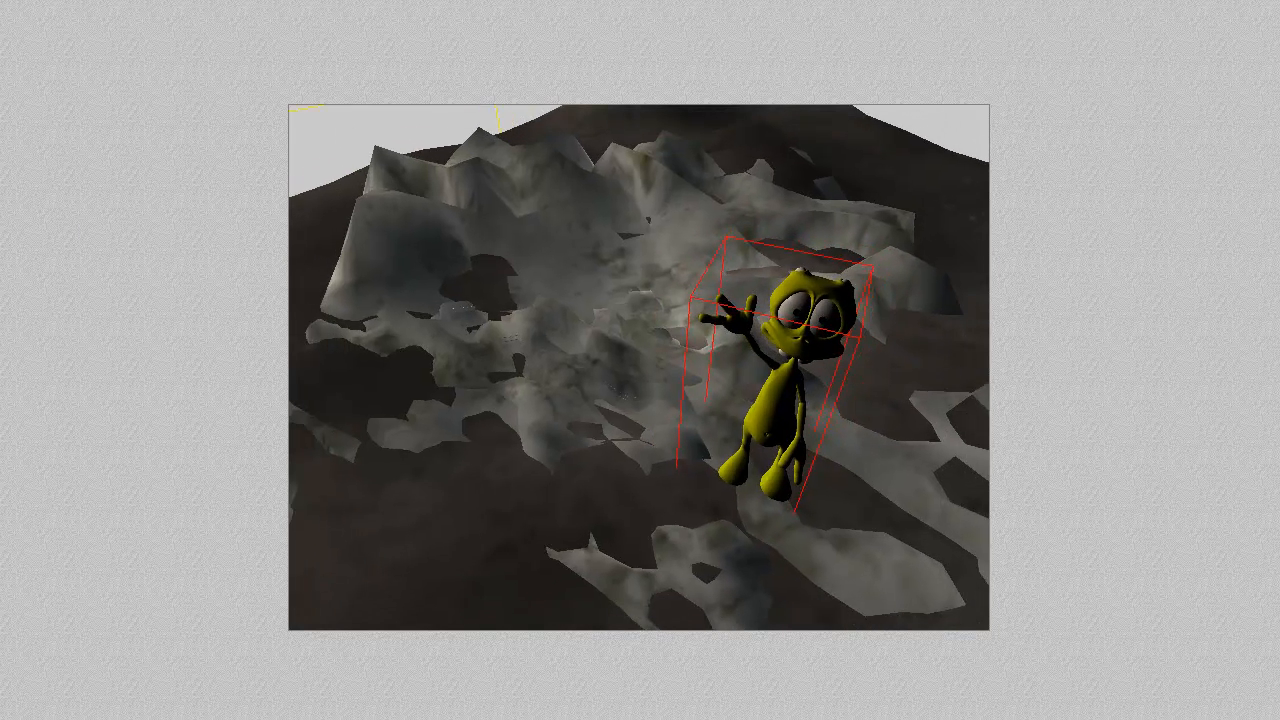
middle_drag(639, 367, 620, 253)
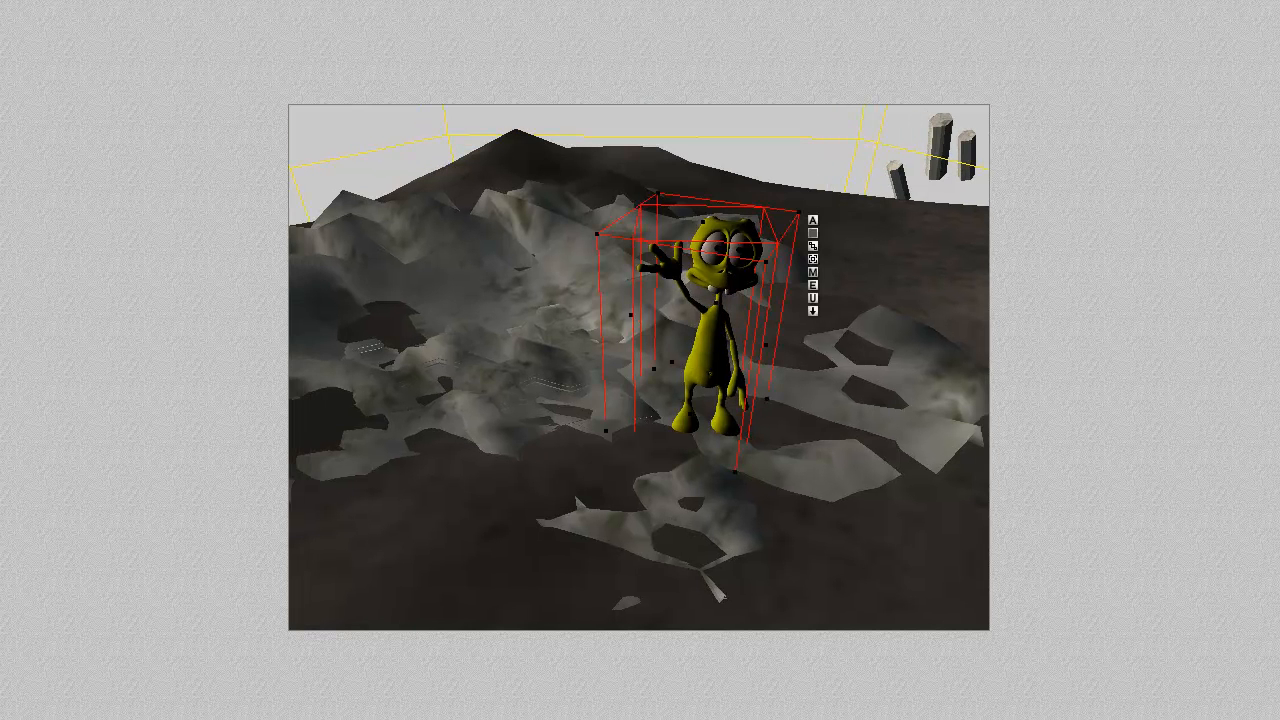
key(ctrl+r)
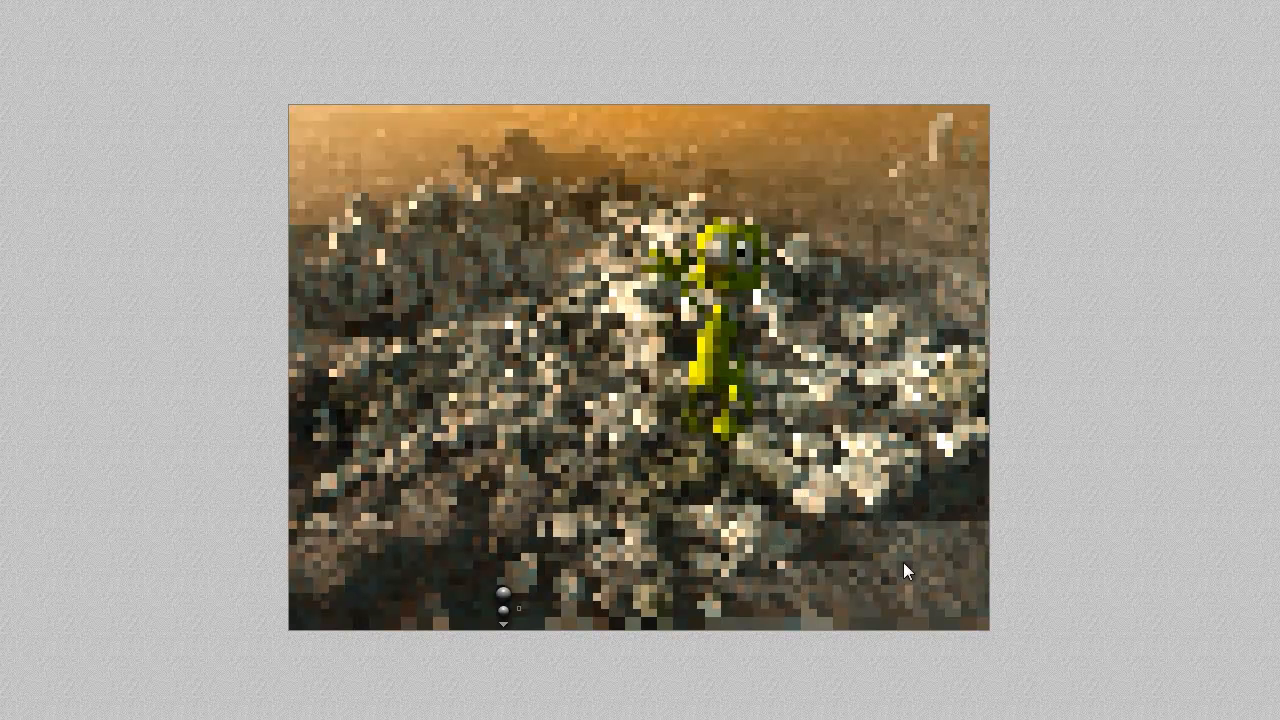
Move the alien into the clear ground at the lower right of the picture and test-render its feet.
key(Escape)
drag(711, 373, 816, 515)
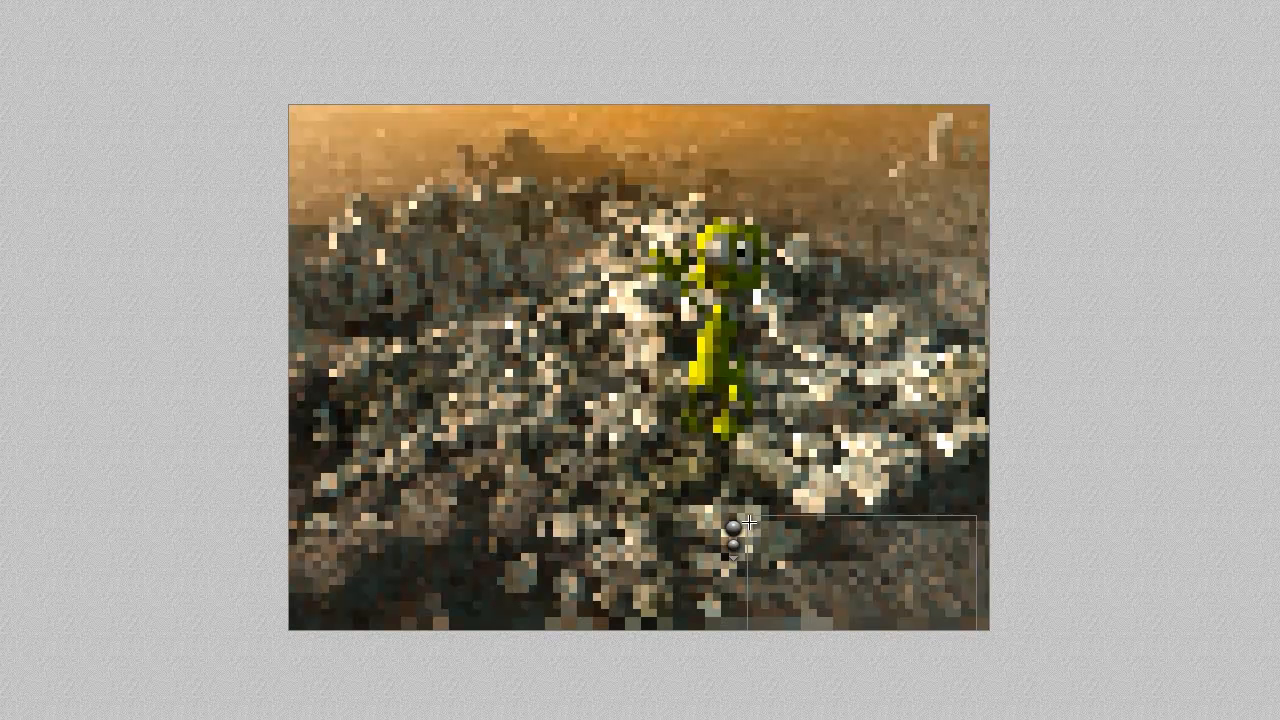
click(749, 522)
drag(940, 660, 690, 518)
click(677, 529)
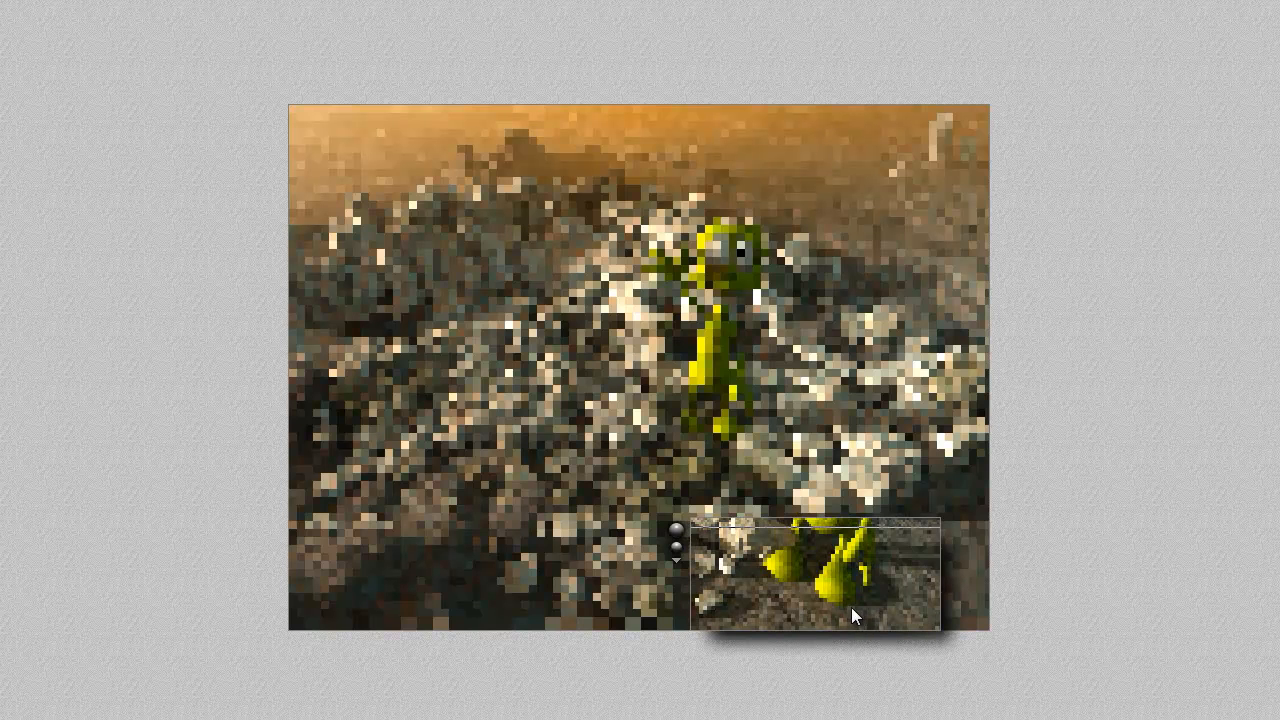
Nudge the alien slightly further right and re-render the small area around its feet.
click(812, 496)
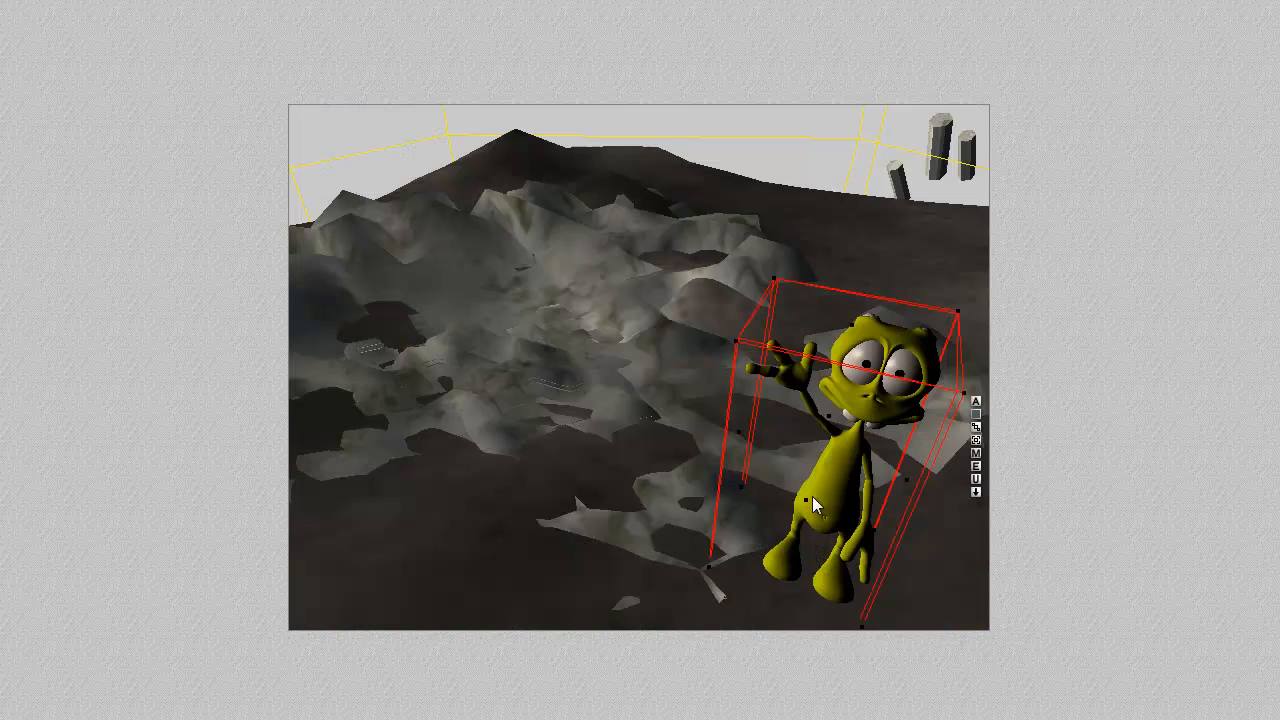
drag(825, 517, 847, 522)
key(Escape)
drag(956, 636, 732, 526)
click(719, 537)
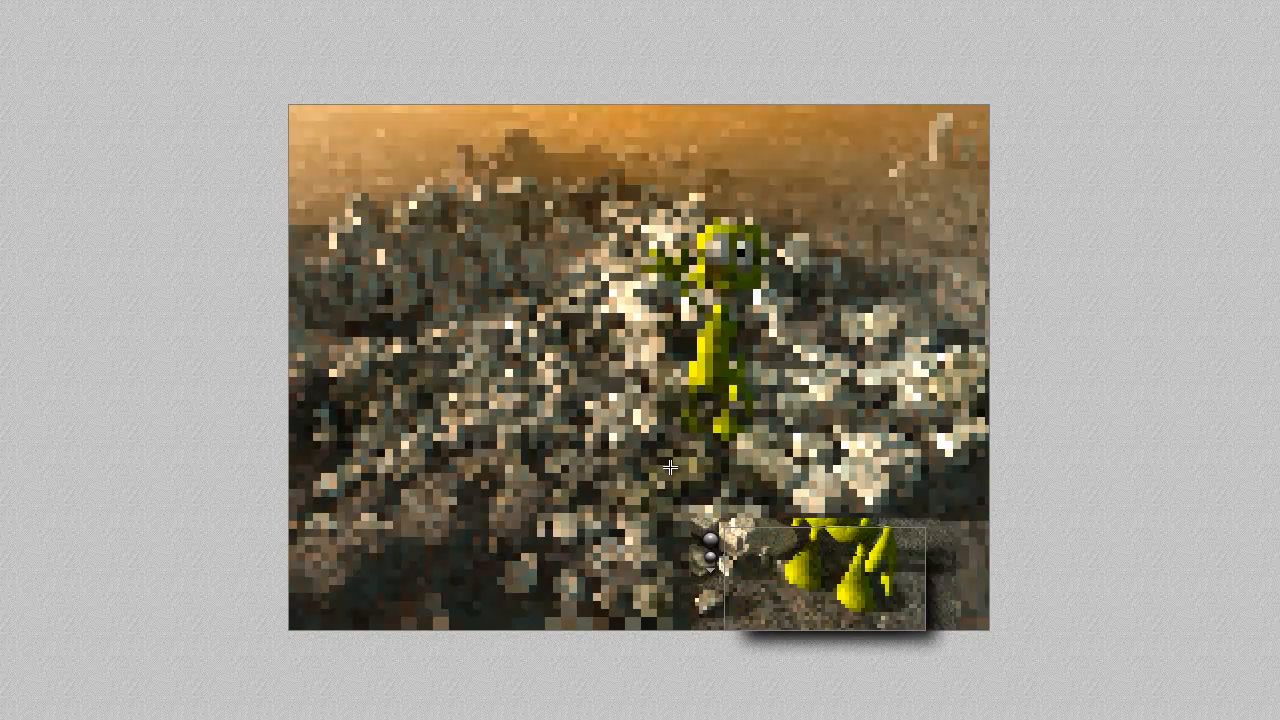
drag(892, 620, 762, 541)
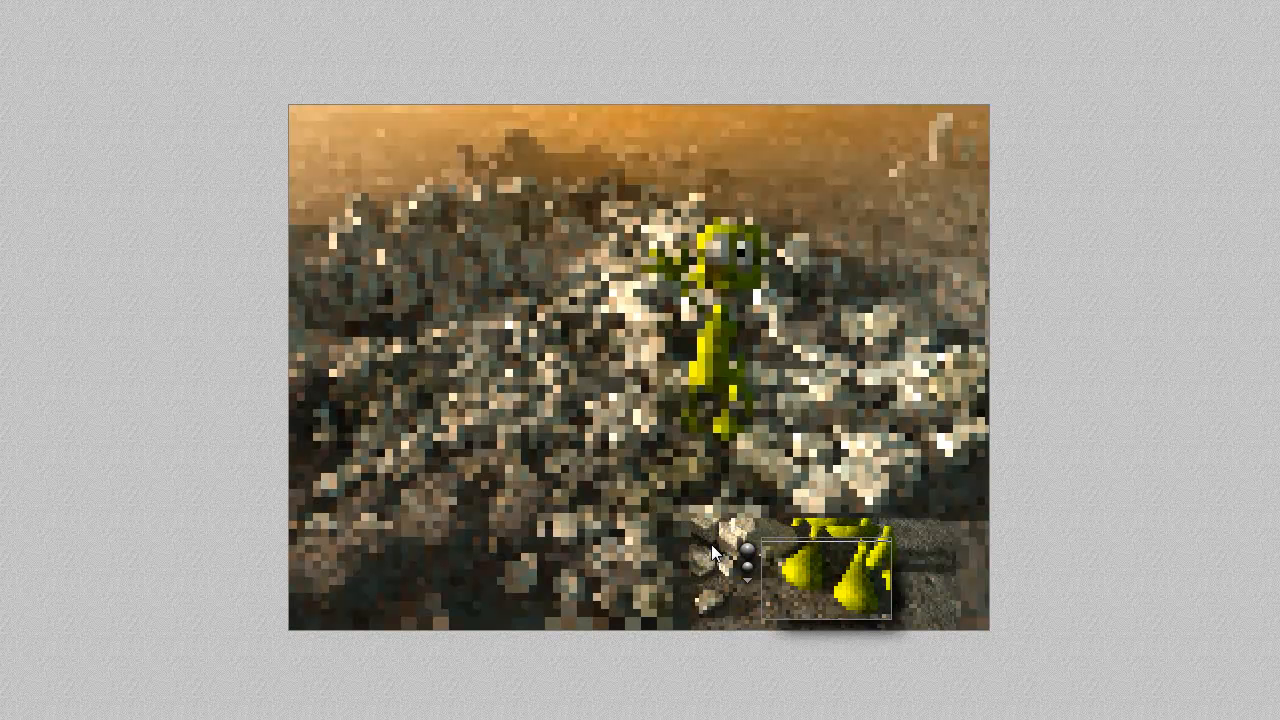
Render the whole scene with the alien's new placement, and refine the area around its raised hand and face.
key(ctrl+r)
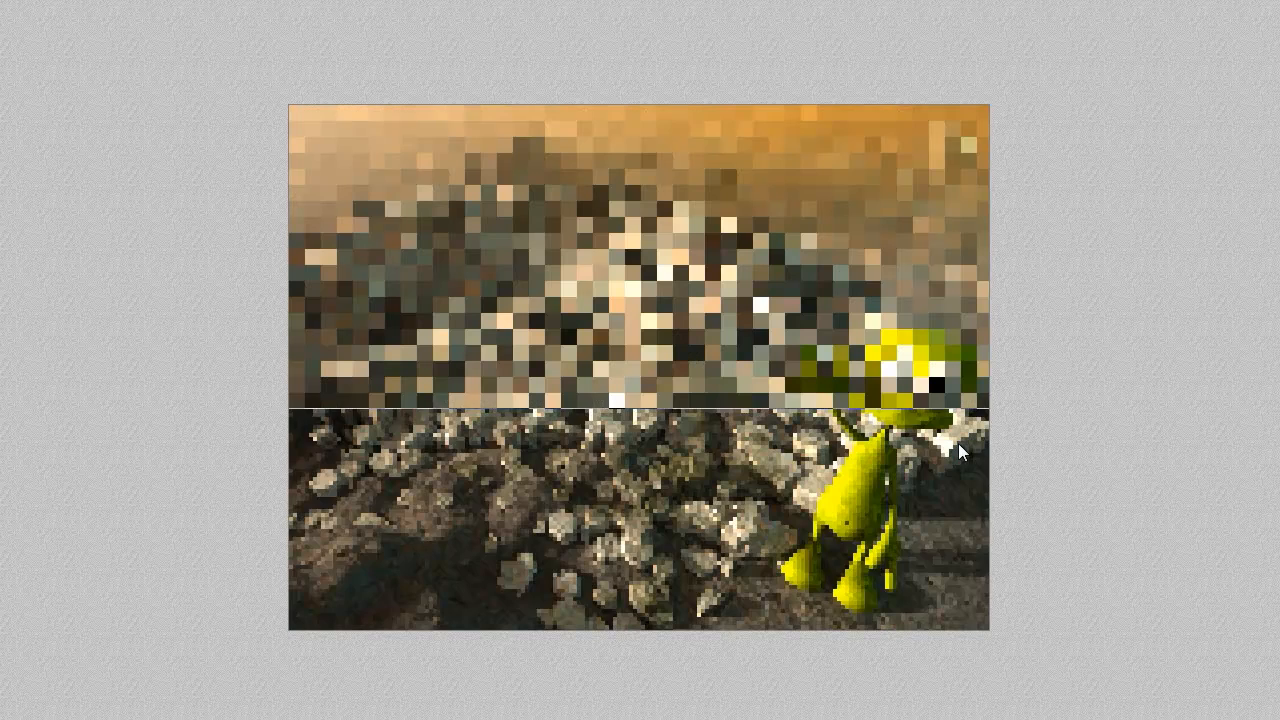
drag(914, 440, 764, 327)
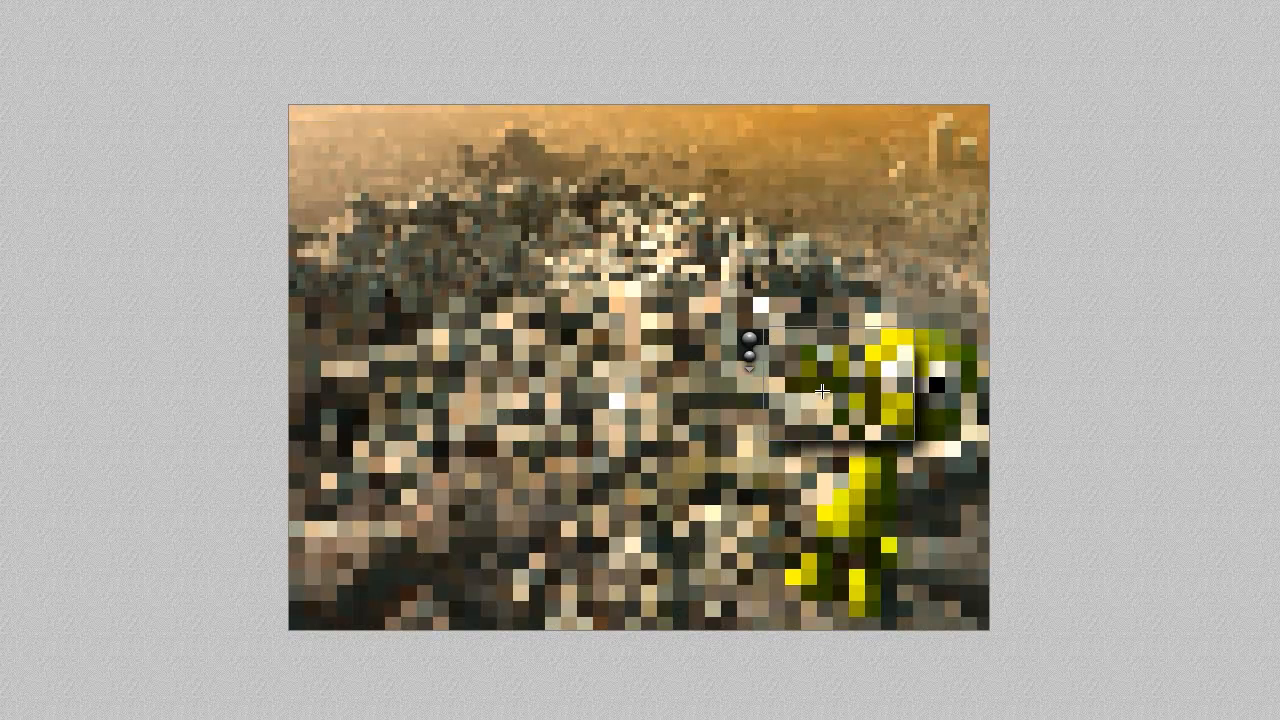
click(749, 339)
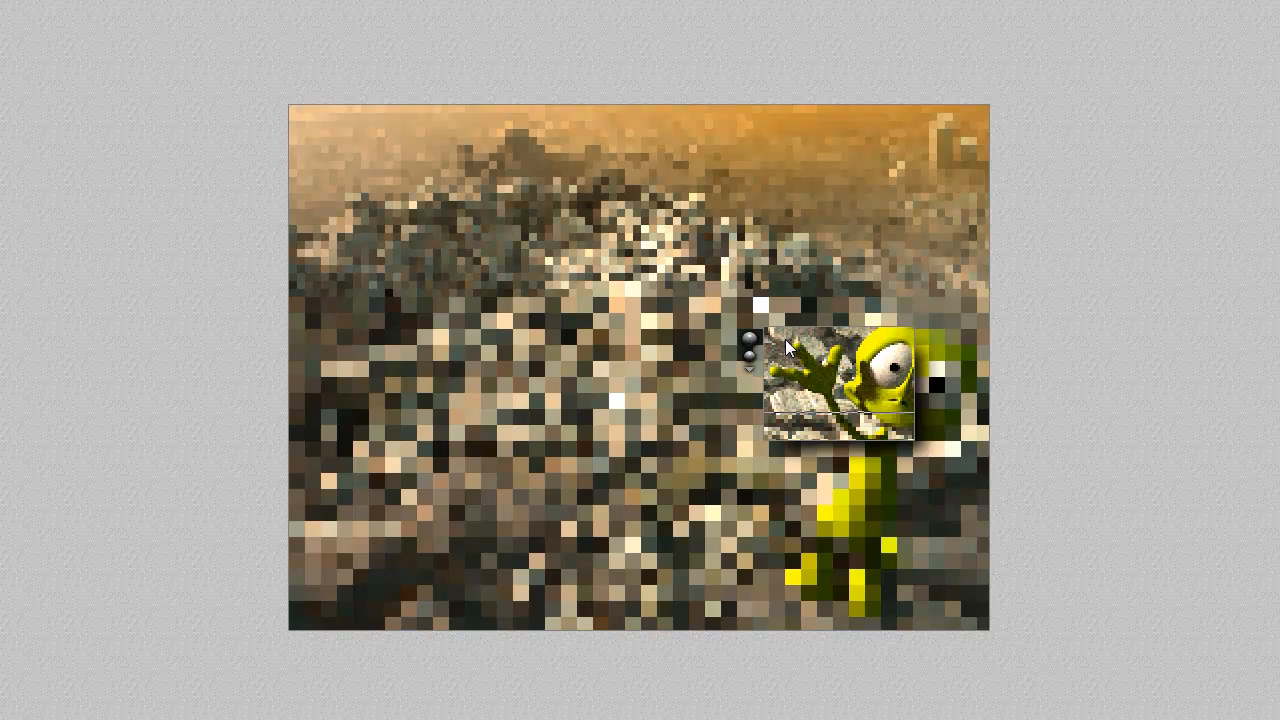